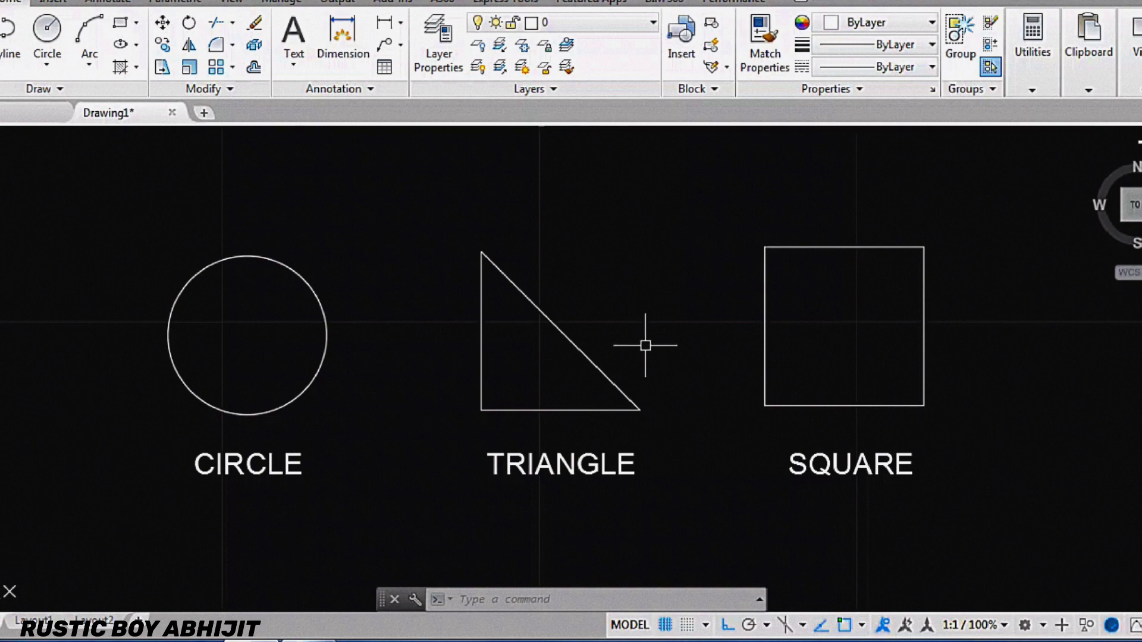
Add a 5.0000 linear dimension across the square's top edge, placed above it
{"action": "scroll", "coordinate": [645, 345], "scroll_direction": "up", "scroll_amount": 2}
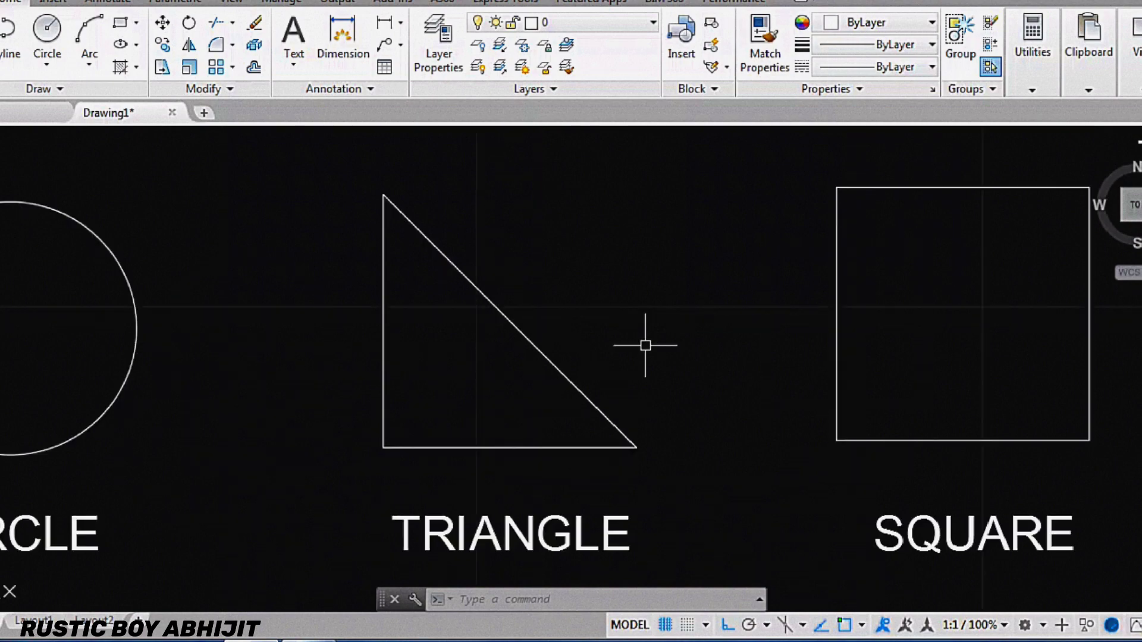
{"action": "scroll", "coordinate": [645, 345], "scroll_direction": "down", "scroll_amount": 2}
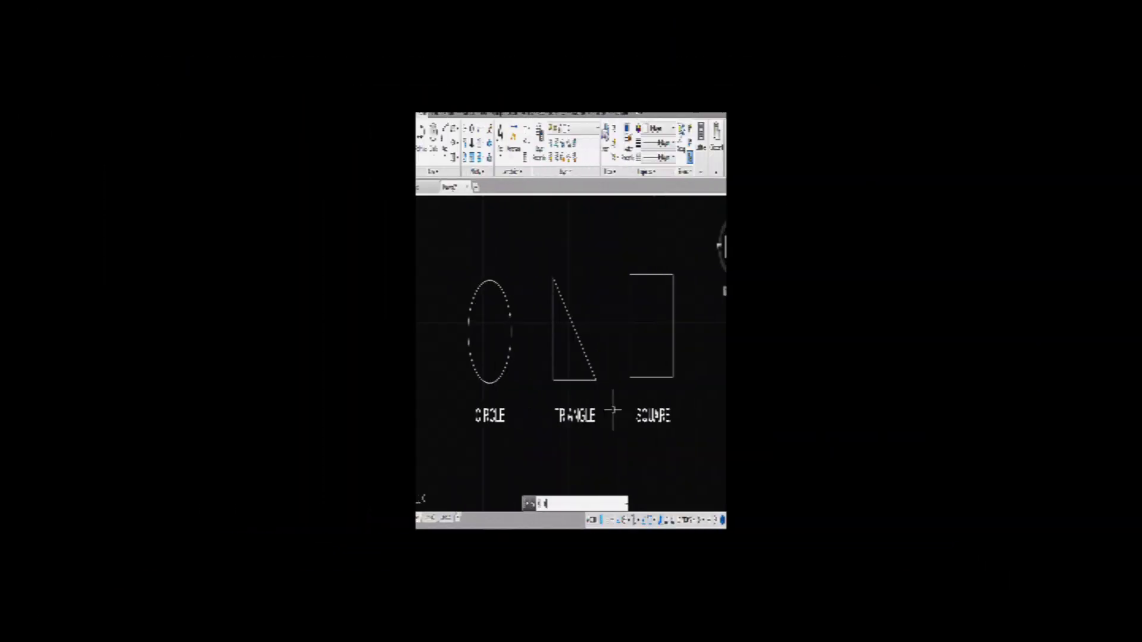
{"action": "type", "text": "d"}
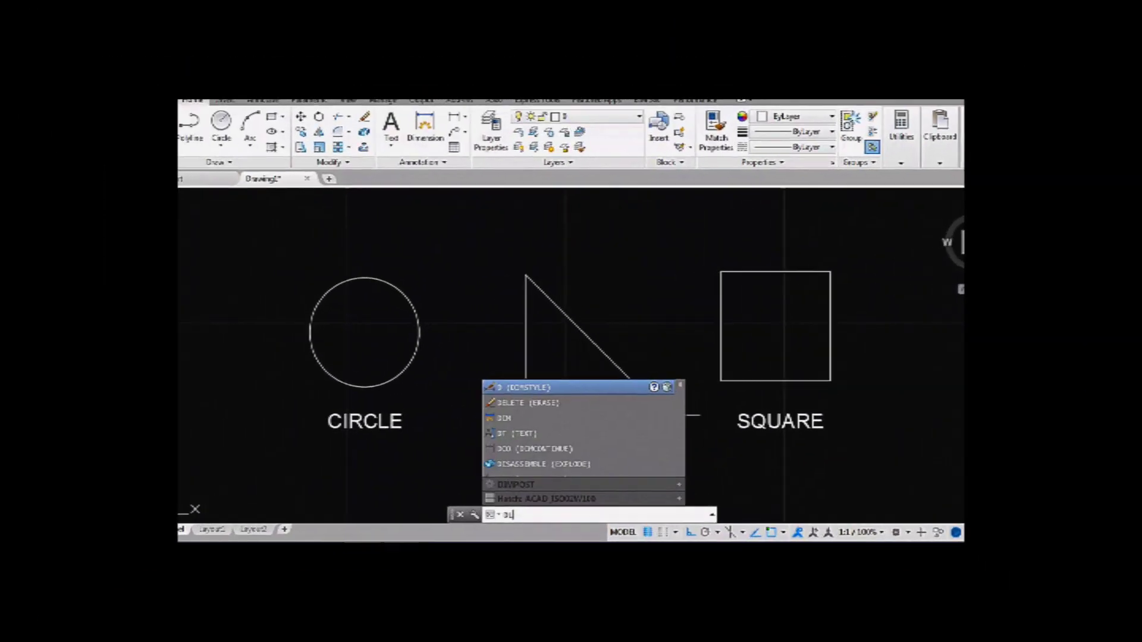
{"action": "type", "text": "i"}
{"action": "key", "text": "Down"}
{"action": "key", "text": "Up"}
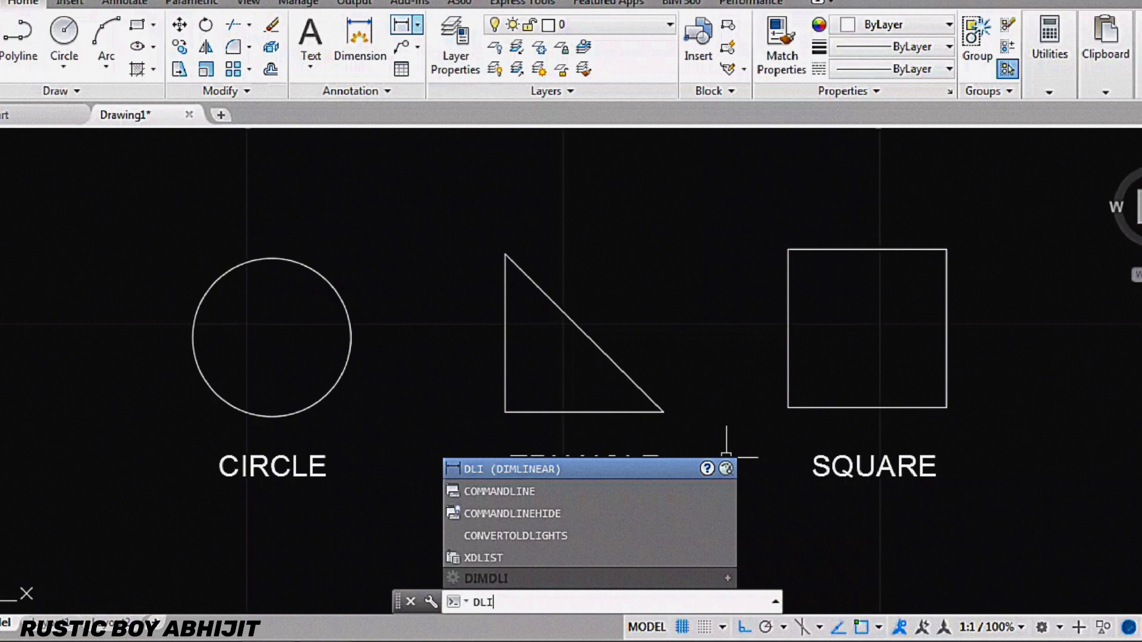
{"action": "key", "text": "Return"}
{"action": "left_click", "coordinate": [418, 25]}
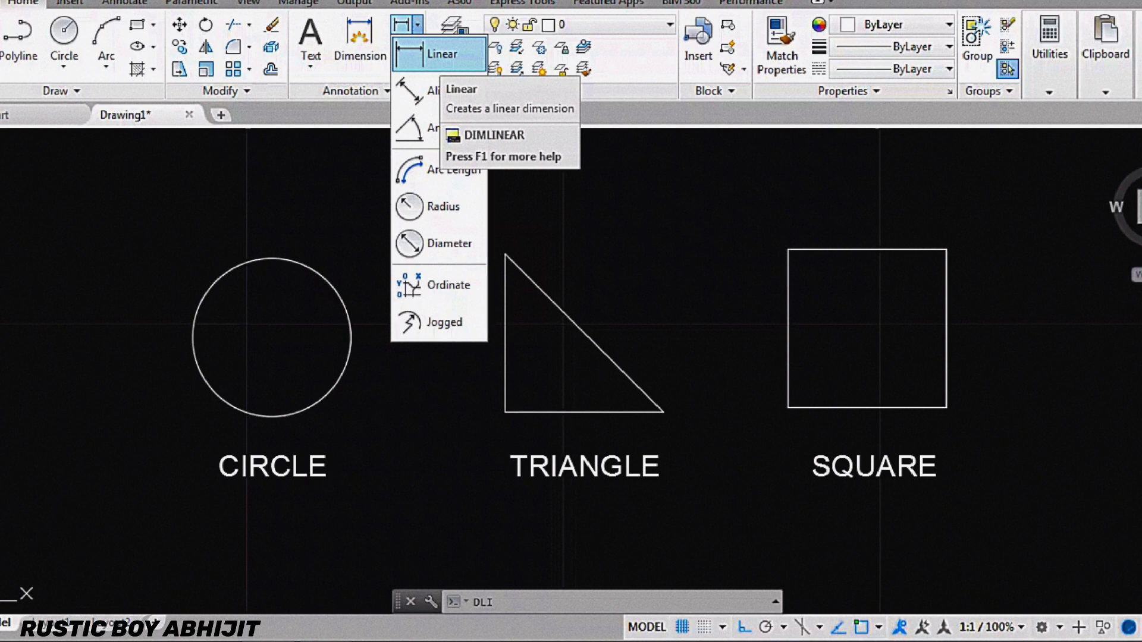
{"action": "left_click", "coordinate": [440, 56]}
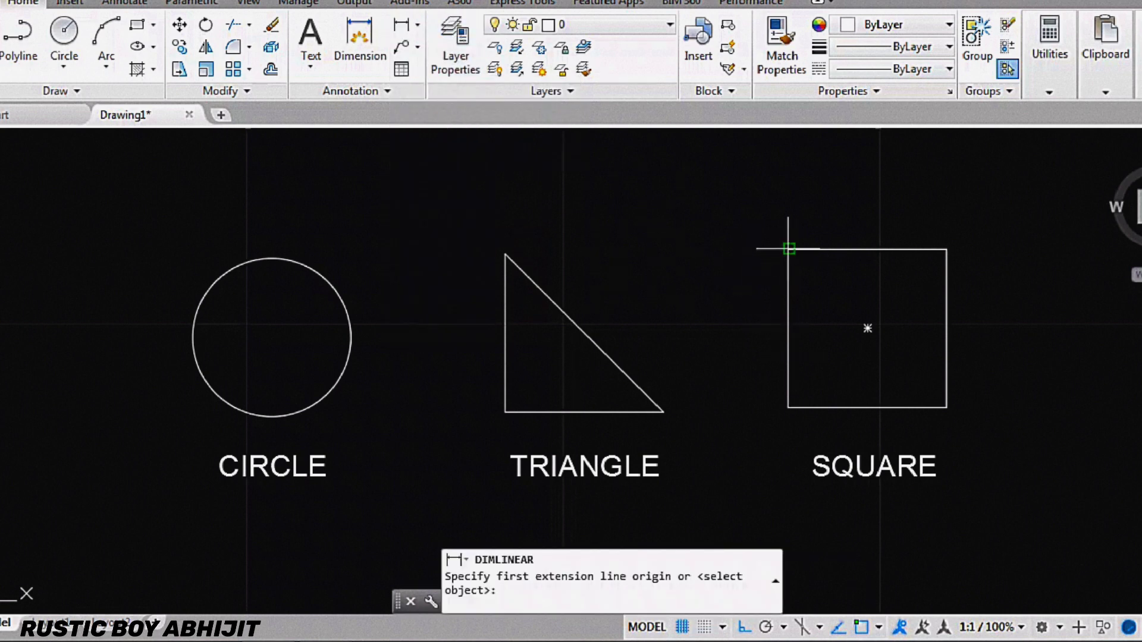
{"action": "left_click", "coordinate": [788, 249]}
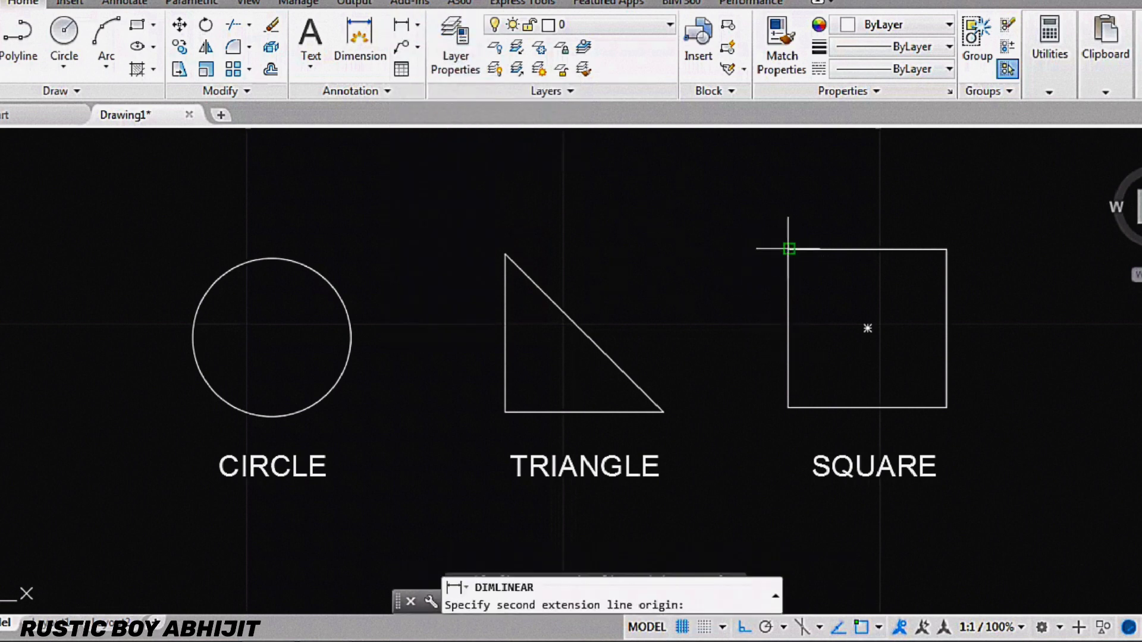
{"action": "left_click", "coordinate": [946, 248]}
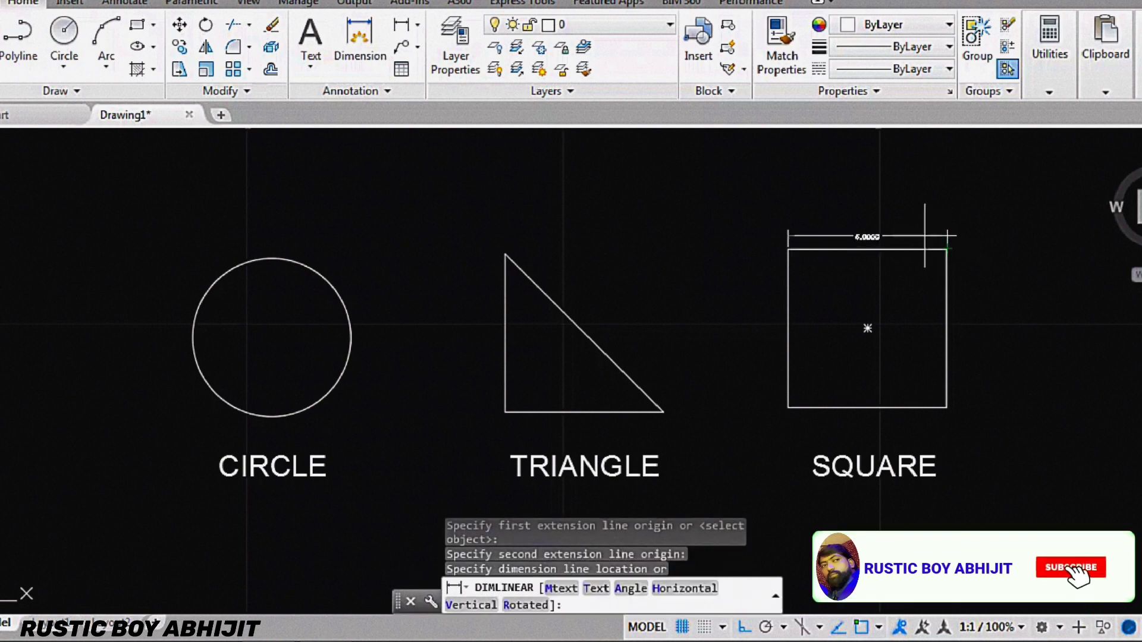
{"action": "left_click", "coordinate": [949, 234]}
Add a vertical 5.0000 linear dimension along the square's right side
{"action": "key", "text": "Return"}
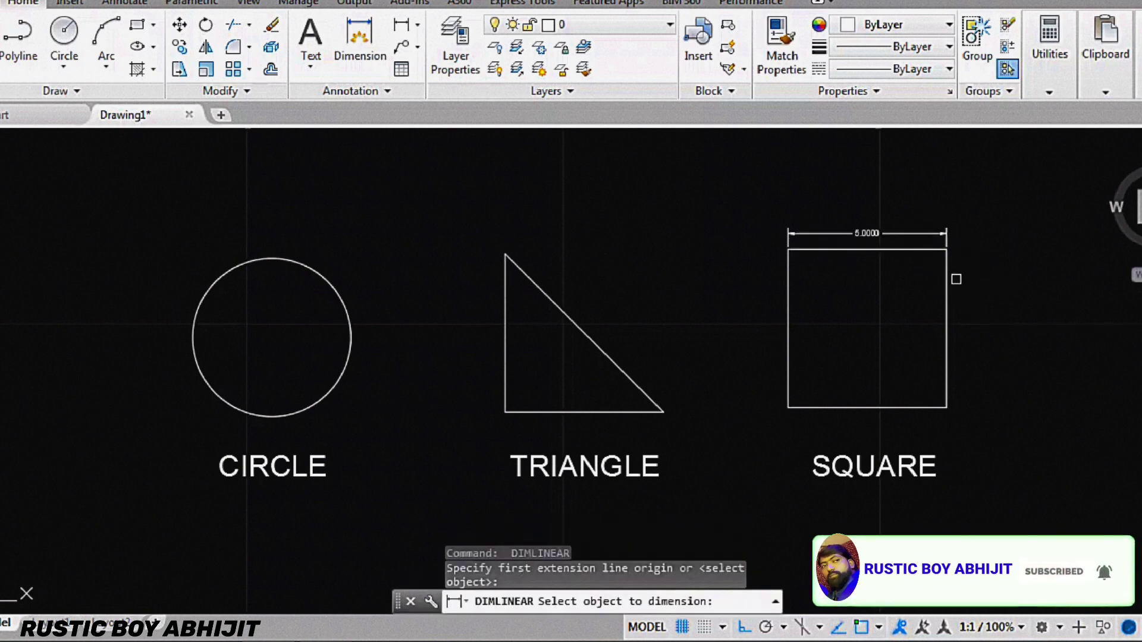
{"action": "key", "text": "Escape"}
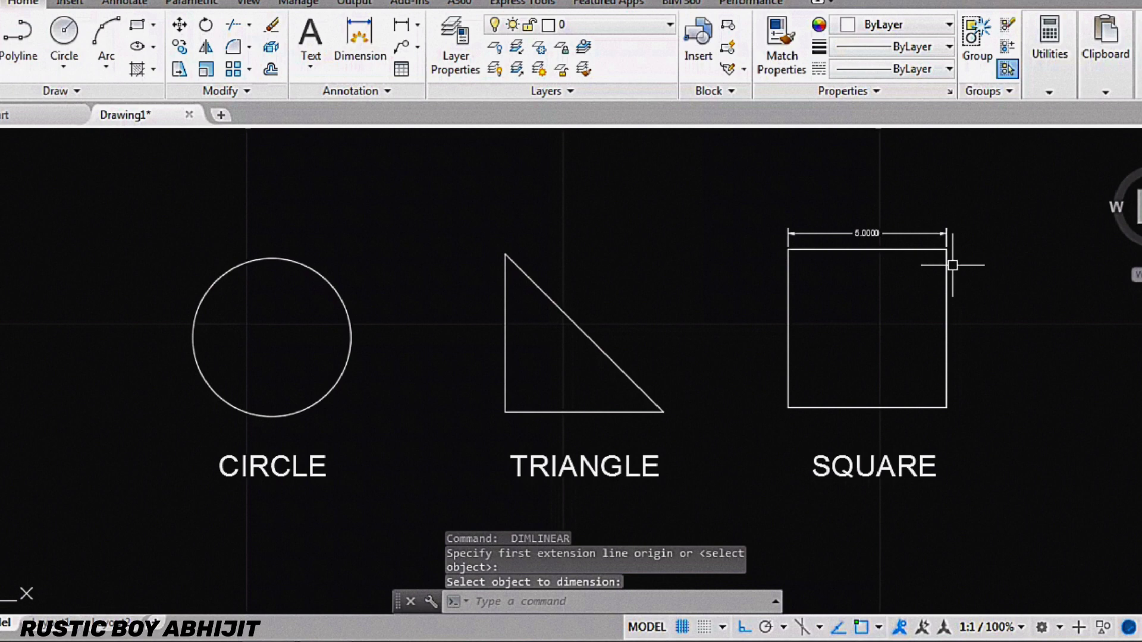
{"action": "key", "text": "Return"}
{"action": "scroll", "coordinate": [942, 265], "scroll_direction": "up", "scroll_amount": 2}
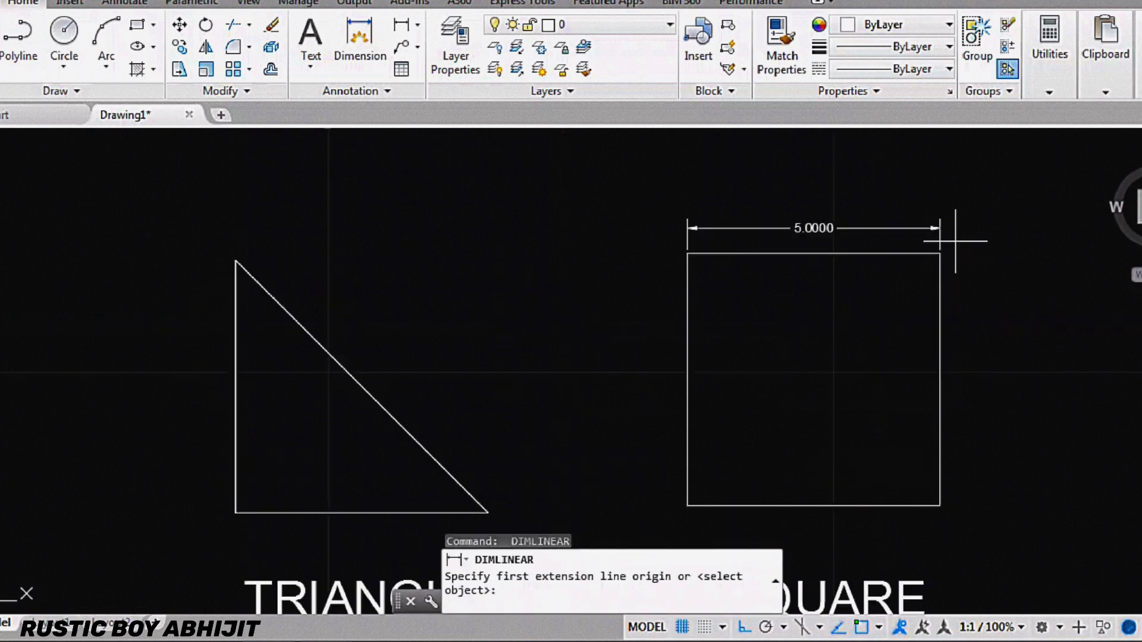
{"action": "left_click", "coordinate": [939, 253]}
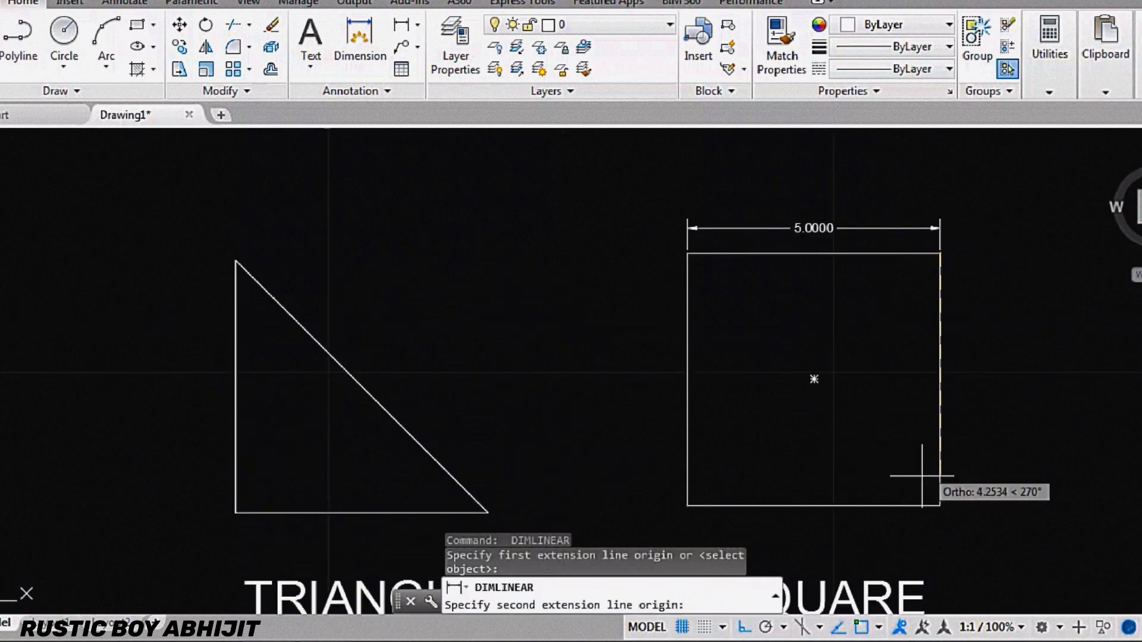
{"action": "left_click", "coordinate": [940, 506]}
{"action": "left_click", "coordinate": [987, 458]}
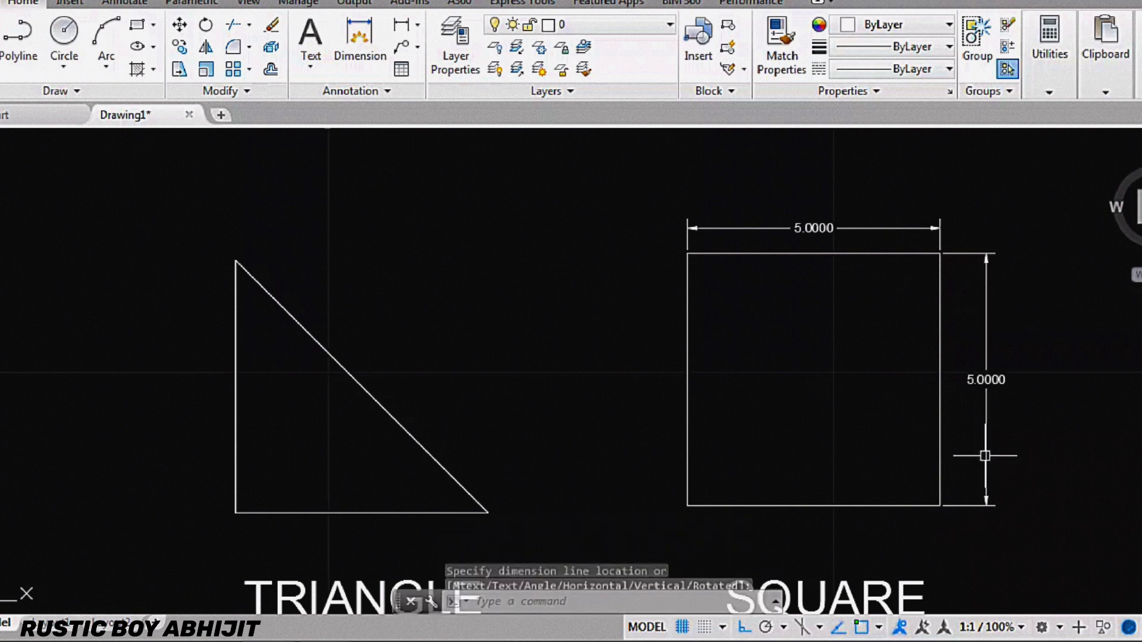
{"action": "scroll", "coordinate": [863, 367], "scroll_direction": "down", "scroll_amount": 3}
{"action": "scroll", "coordinate": [692, 366], "scroll_direction": "up", "scroll_amount": 2}
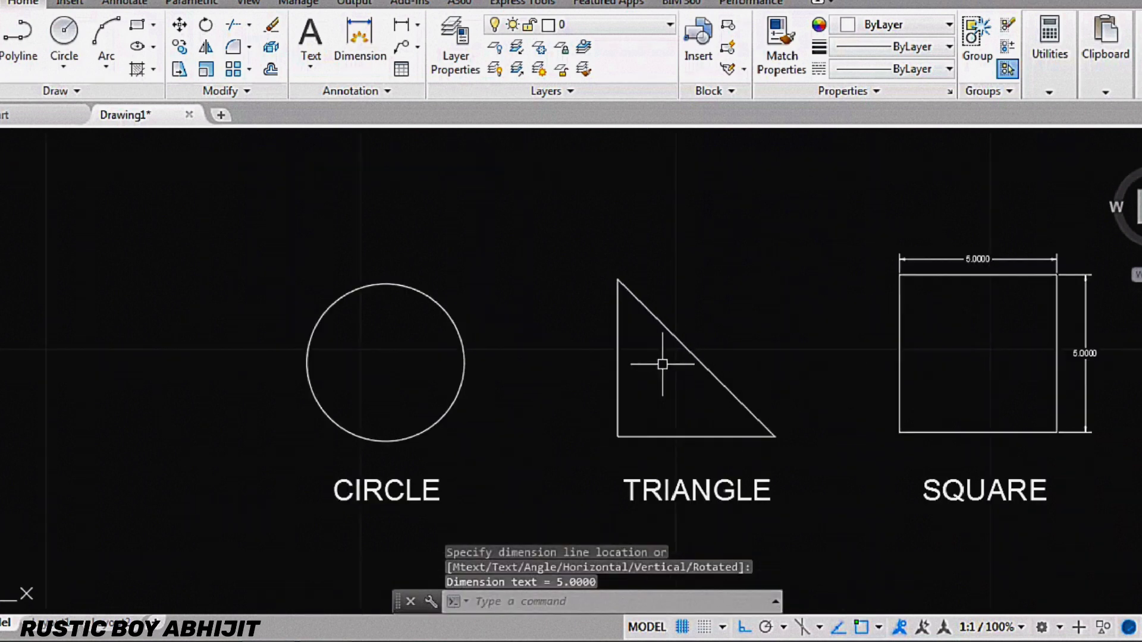
Dimension the triangle's left side (placed left) and base (placed below), both 5.0000
{"action": "key", "text": "Return"}
{"action": "left_click", "coordinate": [618, 278]}
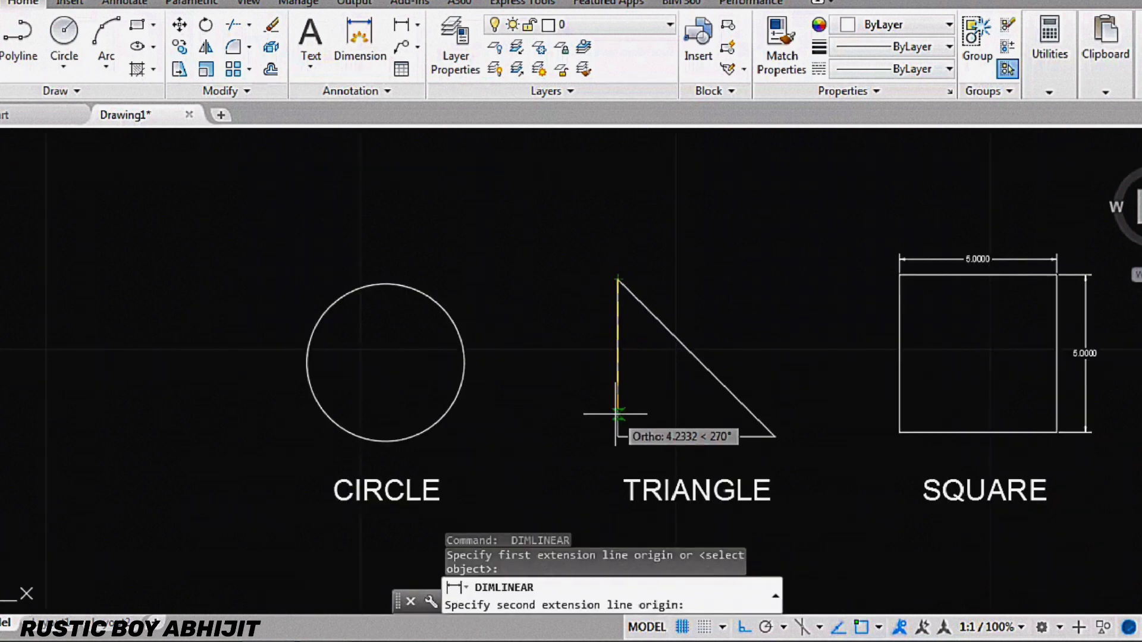
{"action": "left_click", "coordinate": [618, 437]}
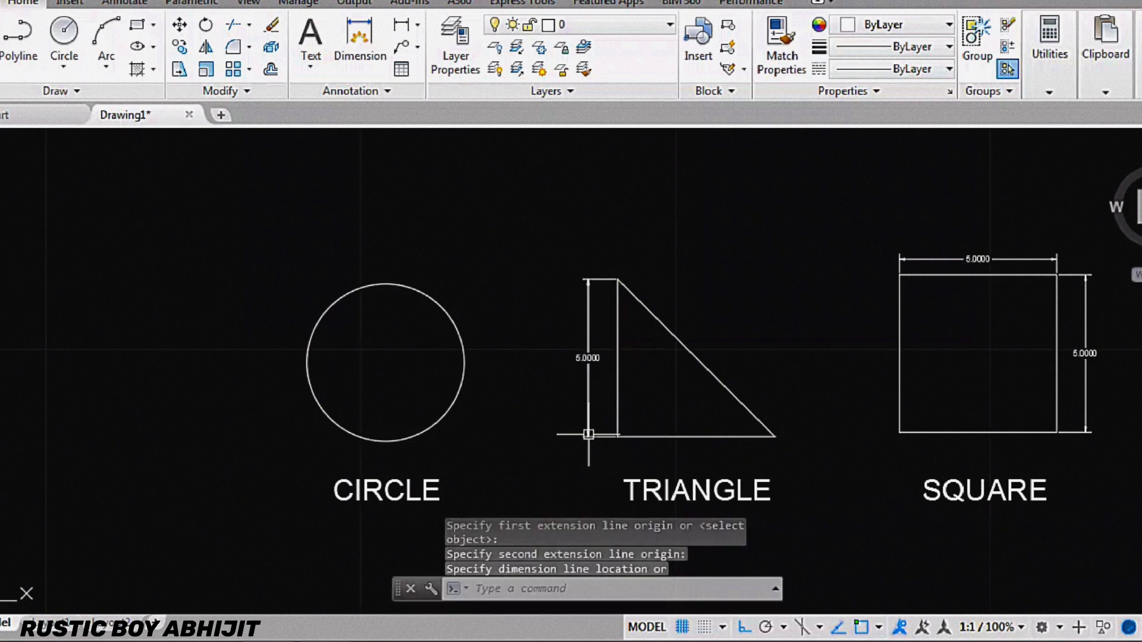
{"action": "key", "text": "Return"}
{"action": "left_click", "coordinate": [618, 437]}
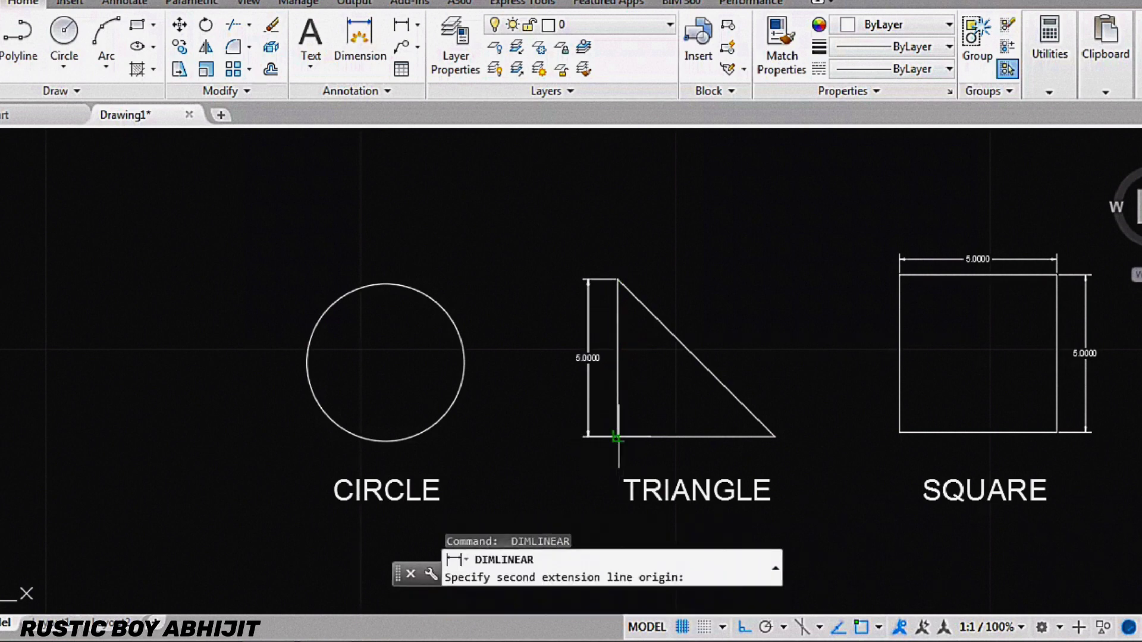
{"action": "left_click", "coordinate": [775, 437]}
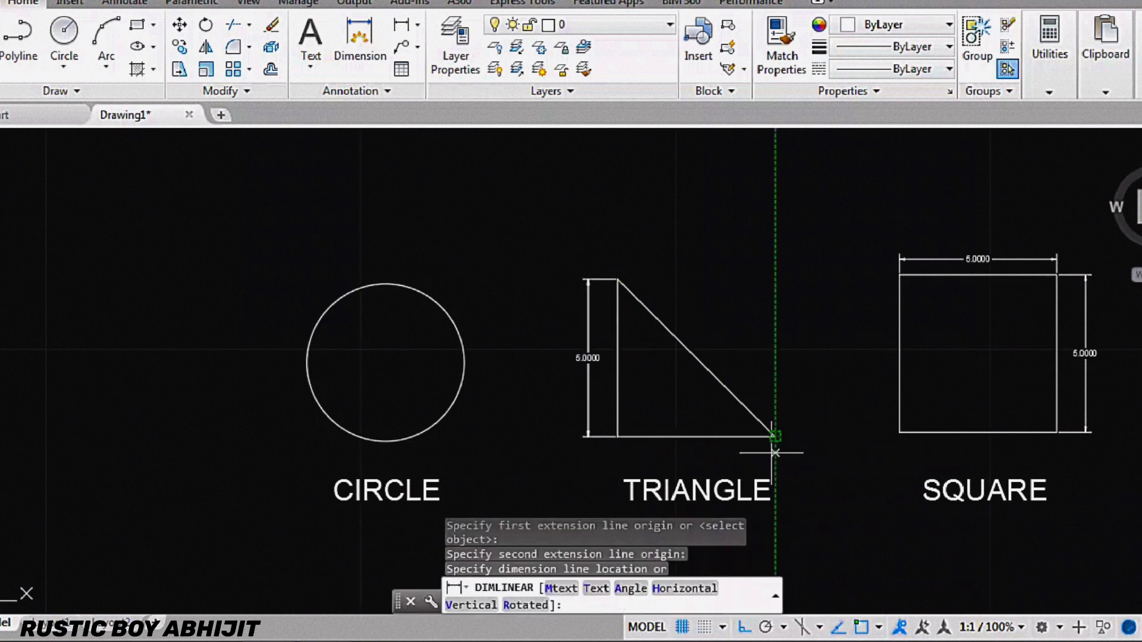
{"action": "left_click", "coordinate": [776, 455]}
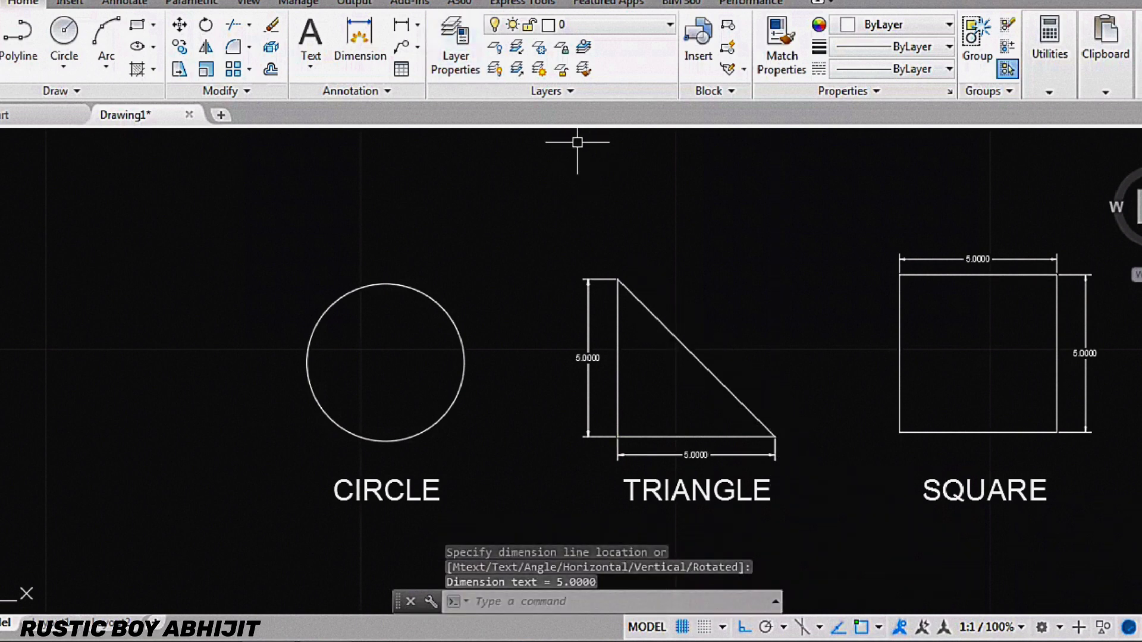
Place an aligned 7.0711 dimension along the triangle's hypotenuse
{"action": "left_click", "coordinate": [418, 24]}
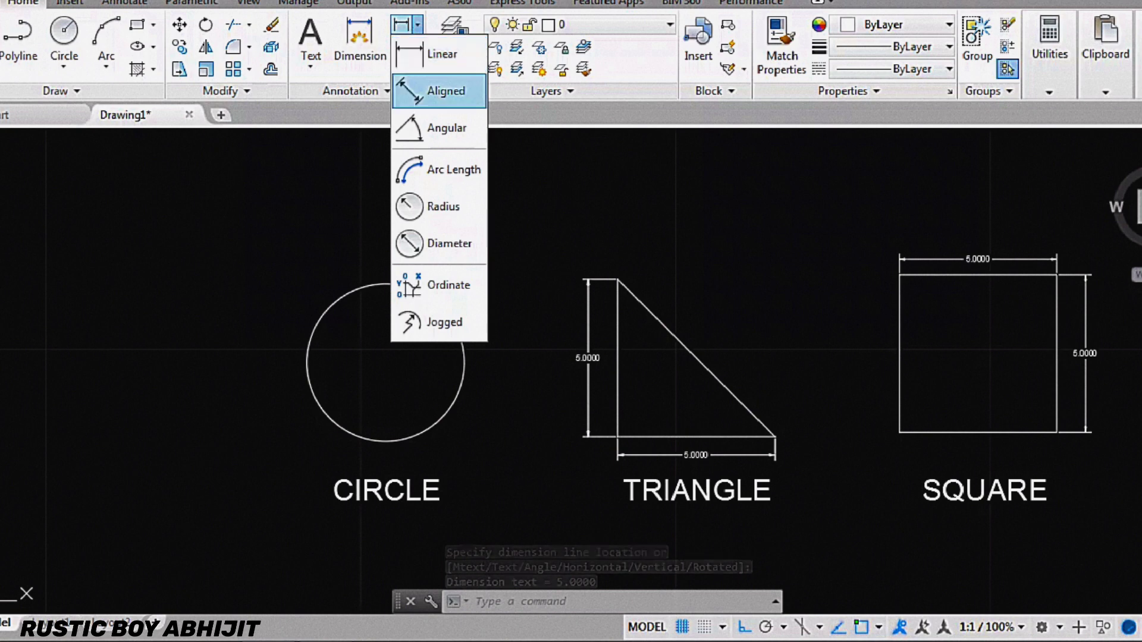
{"action": "left_click", "coordinate": [431, 86]}
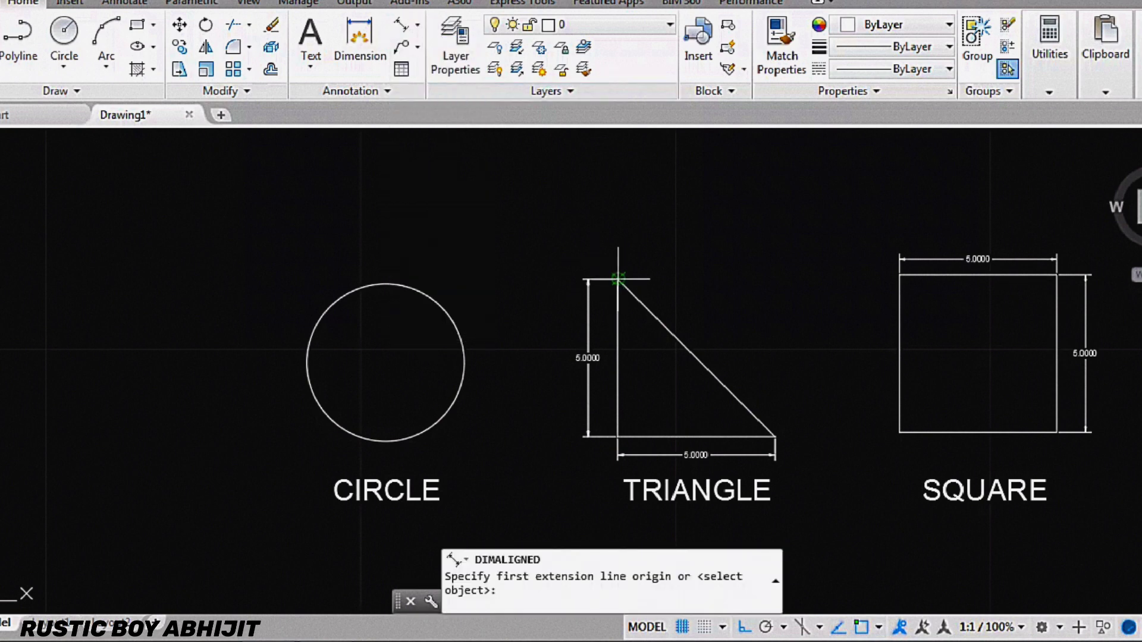
{"action": "left_click", "coordinate": [618, 279]}
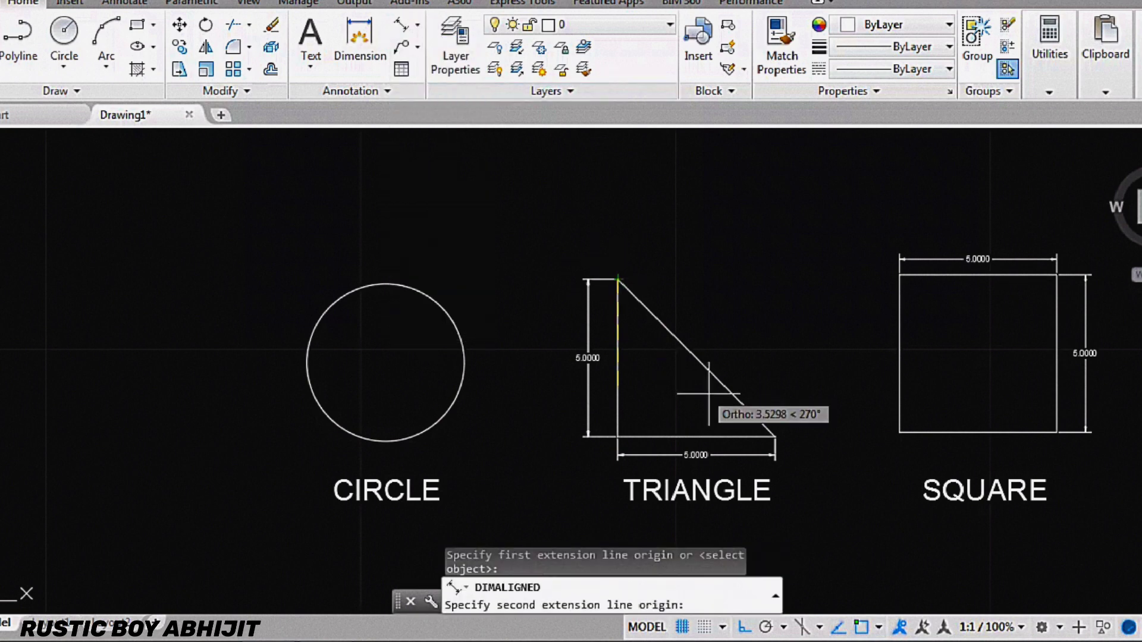
{"action": "left_click", "coordinate": [774, 437]}
{"action": "left_click", "coordinate": [770, 401]}
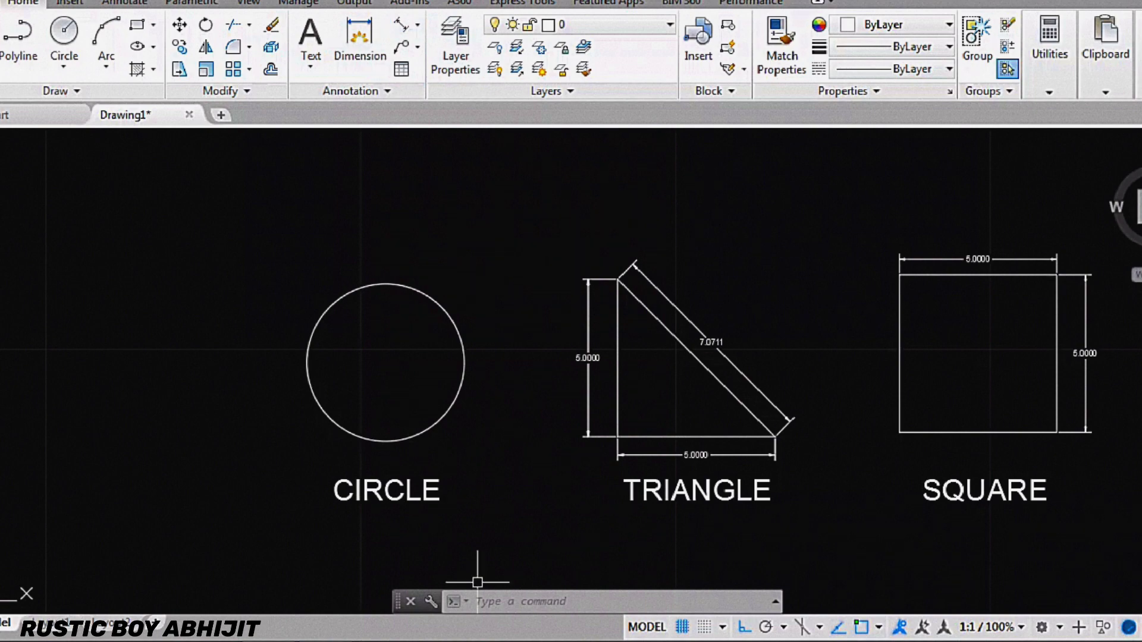
Start a second aligned dimension on the hypotenuse, cancel it, and pan the view
{"action": "left_click", "coordinate": [477, 602]}
{"action": "type", "text": "DA"}
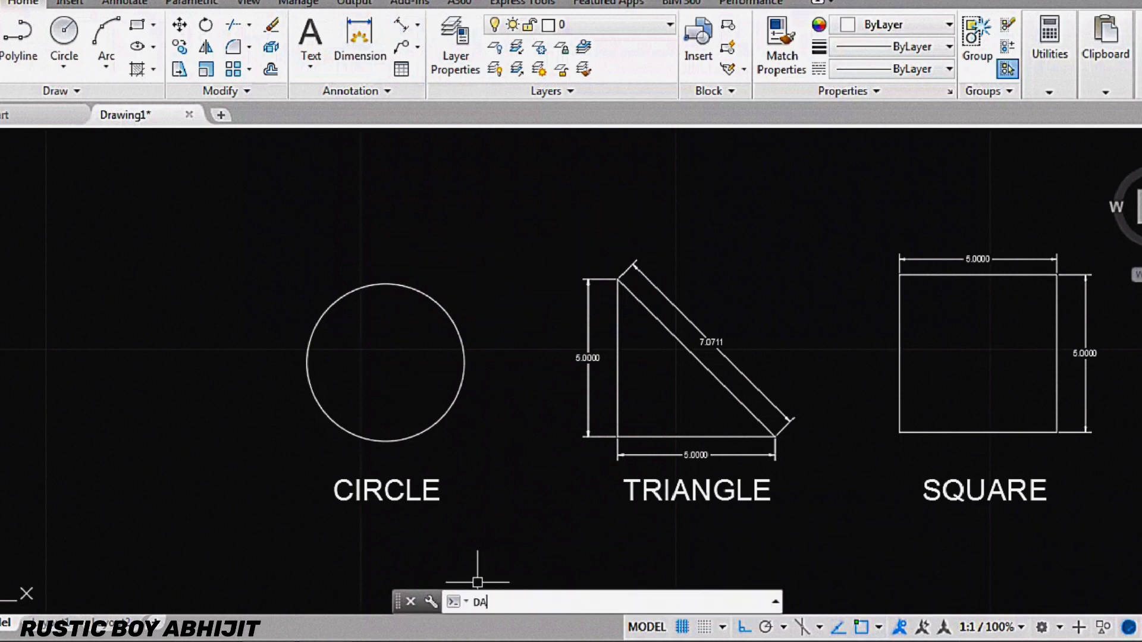
{"action": "type", "text": "L"}
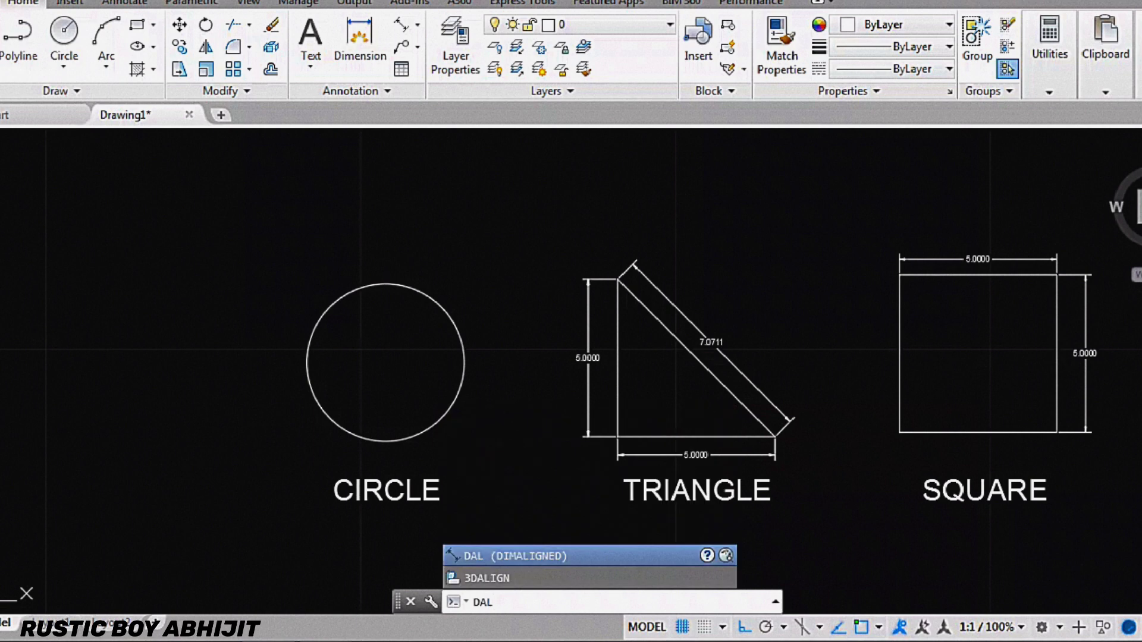
{"action": "key", "text": "Return"}
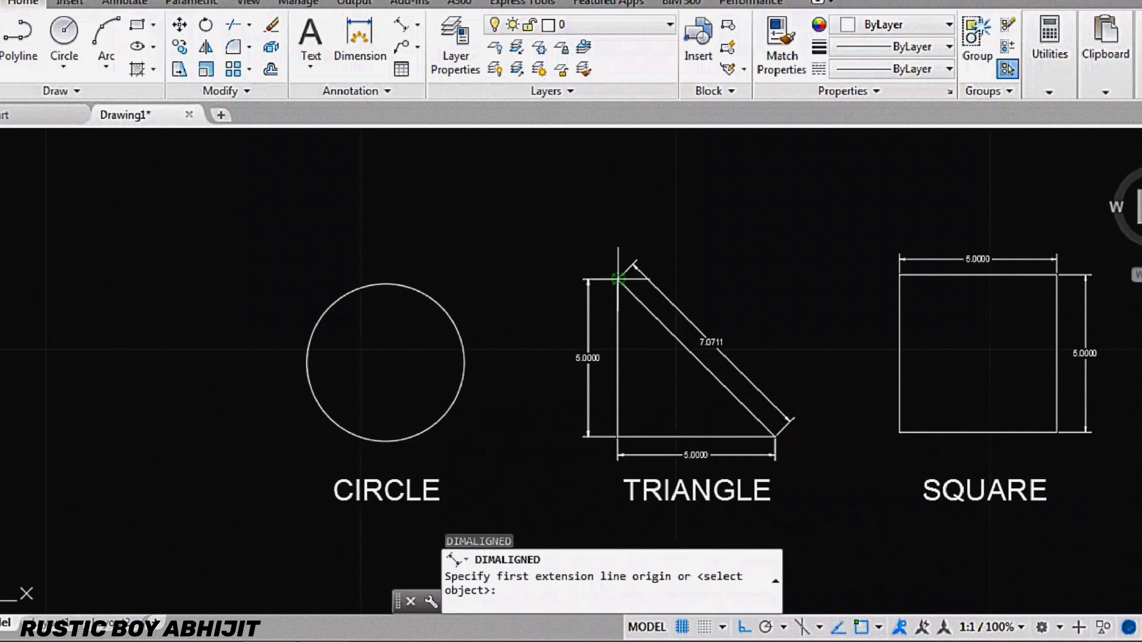
{"action": "left_click", "coordinate": [617, 278]}
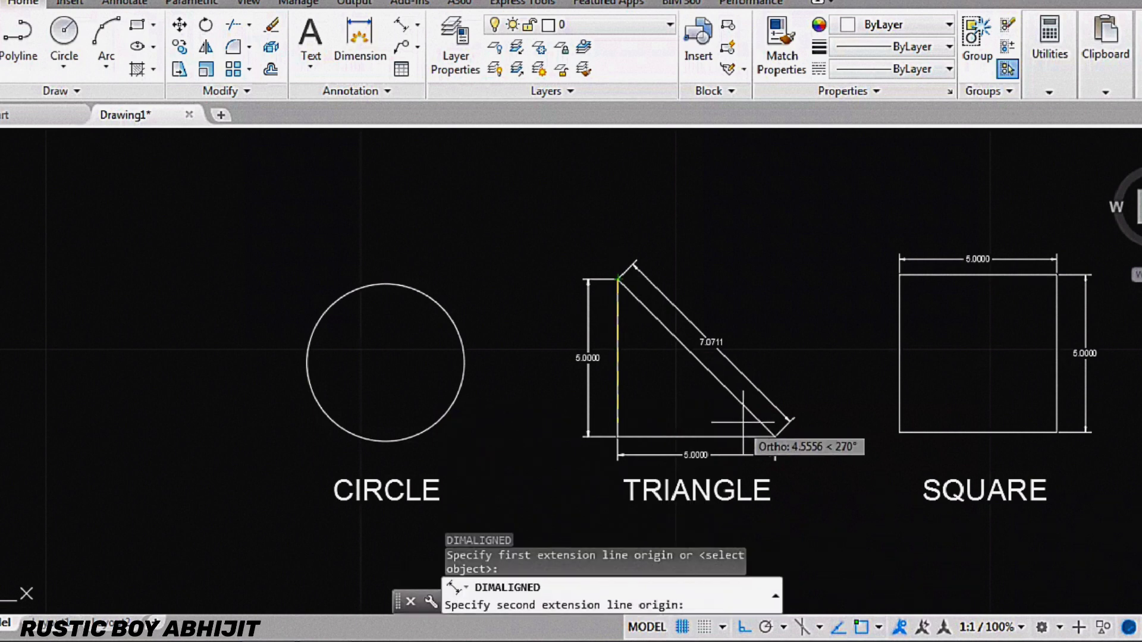
{"action": "left_click", "coordinate": [775, 437]}
{"action": "scroll", "coordinate": [763, 372], "scroll_direction": "up", "scroll_amount": 4}
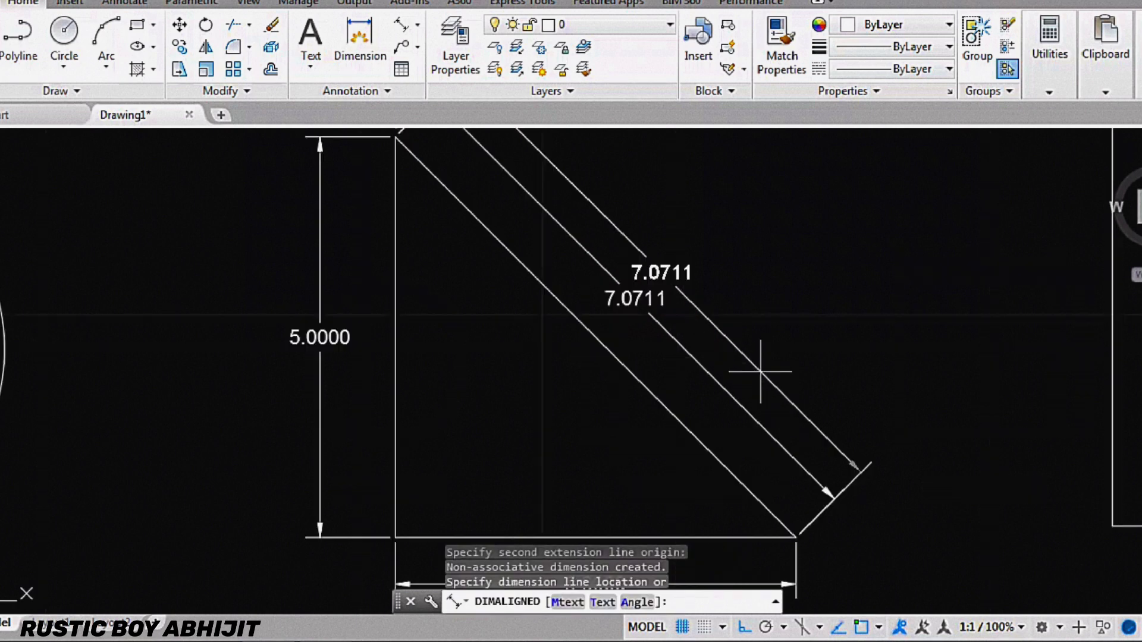
{"action": "scroll", "coordinate": [760, 372], "scroll_direction": "down", "scroll_amount": 2}
{"action": "scroll", "coordinate": [754, 377], "scroll_direction": "down", "scroll_amount": 3}
{"action": "key", "text": "Escape"}
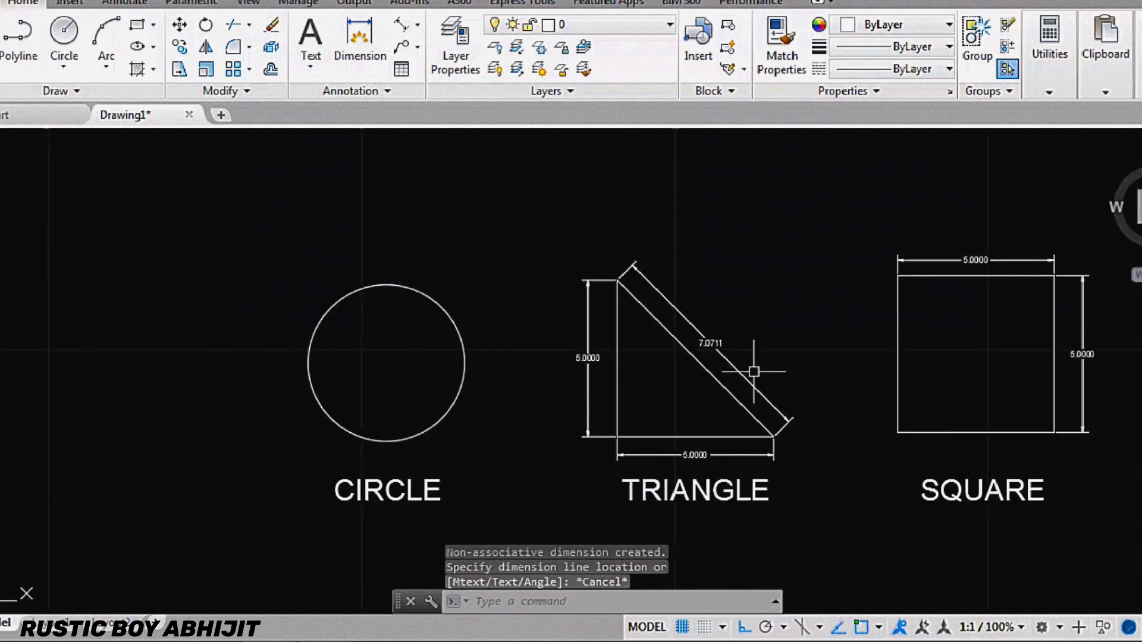
{"action": "middle_click_drag", "start_coordinate": [706, 408], "coordinate": [725, 373]}
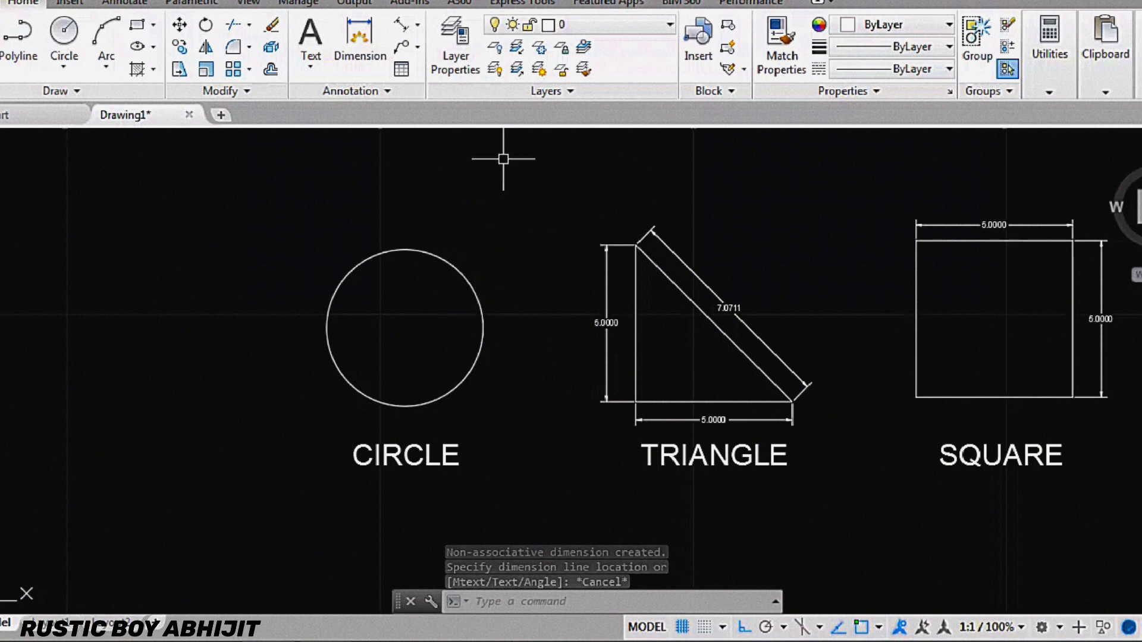
{"action": "left_click", "coordinate": [417, 24]}
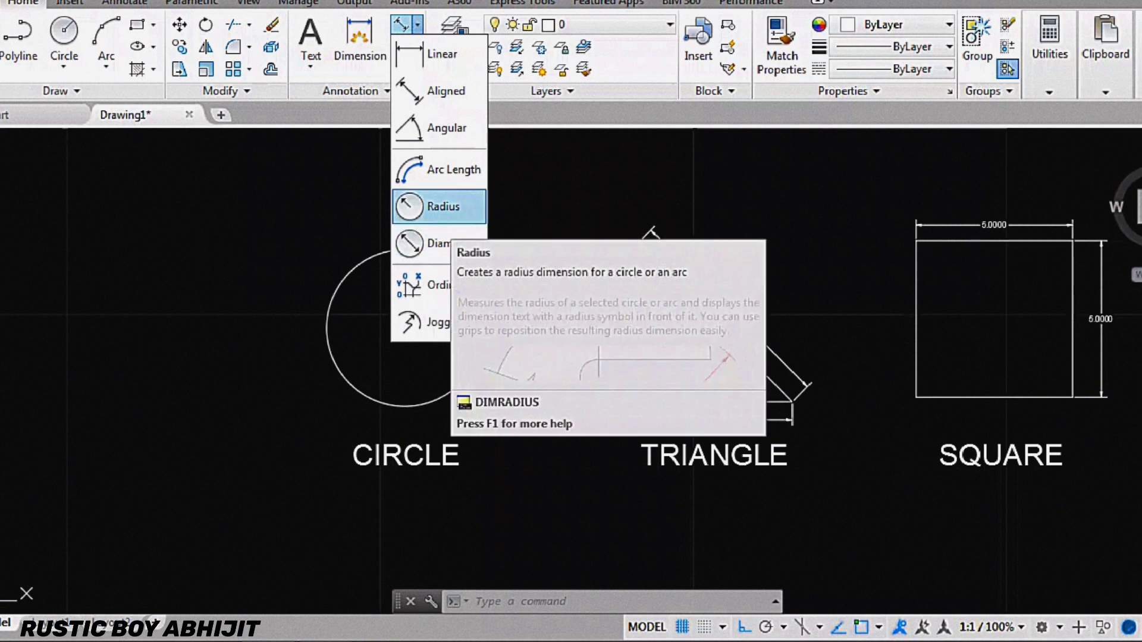
Place a Ø5.0000 diameter dimension off the circle's upper right, then pan the drawing left
{"action": "left_click", "coordinate": [448, 241]}
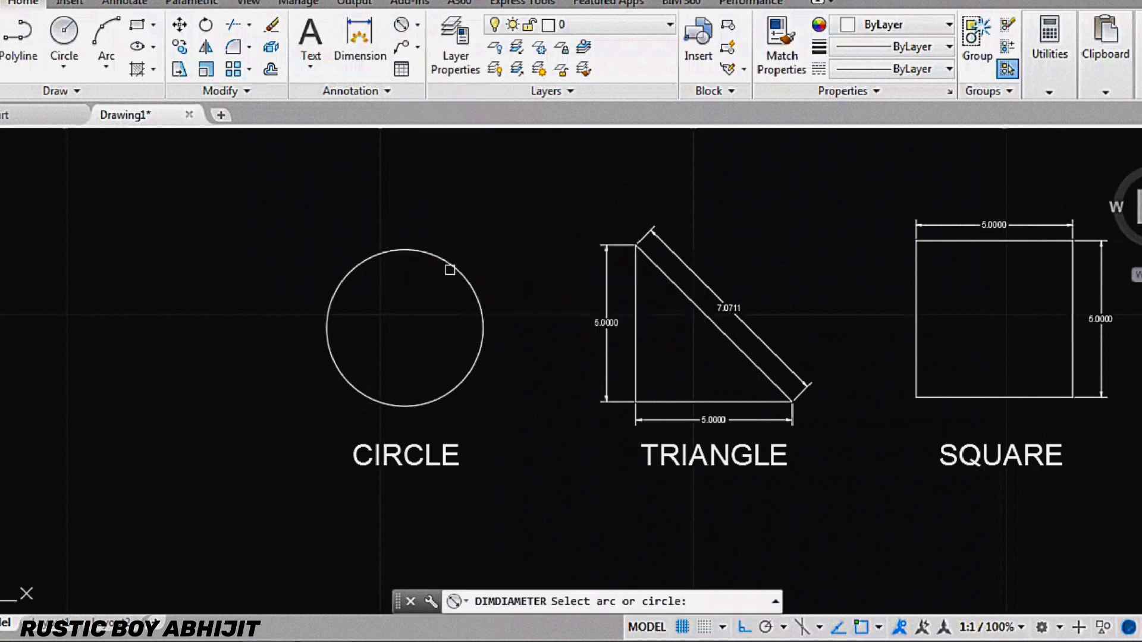
{"action": "left_click", "coordinate": [453, 265]}
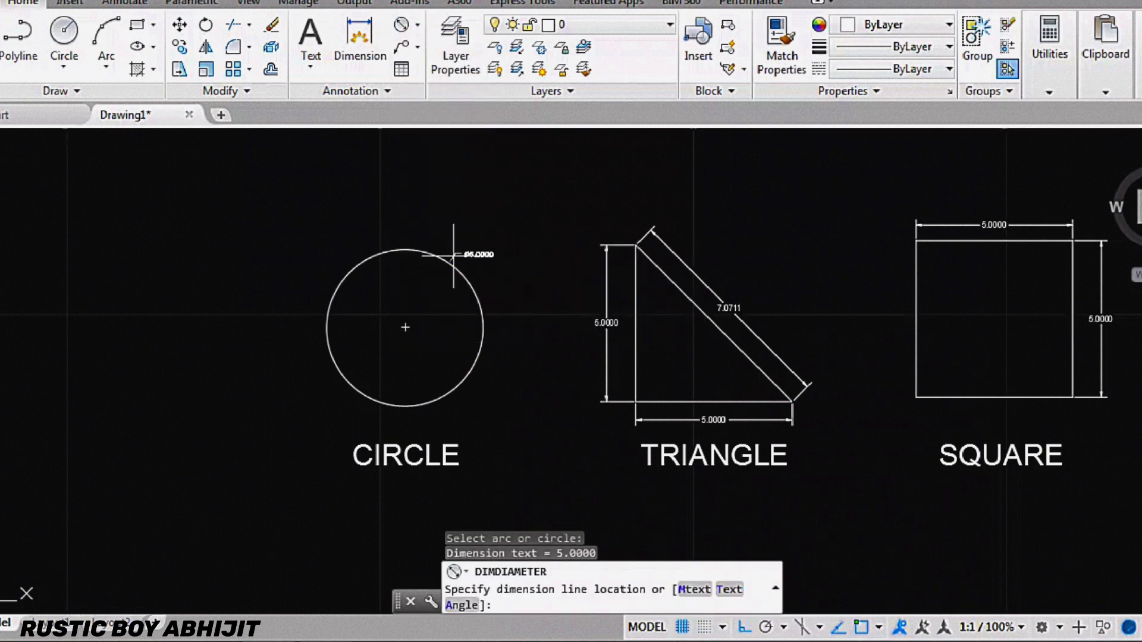
{"action": "left_click", "coordinate": [473, 223]}
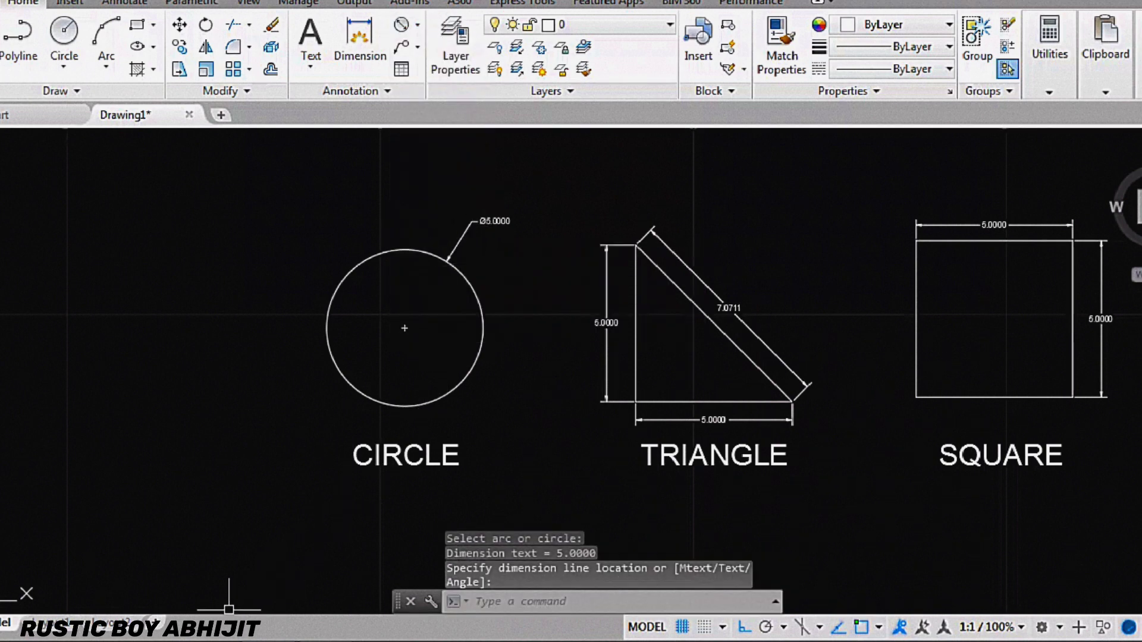
{"action": "middle_click_drag", "start_coordinate": [228, 609], "coordinate": [175, 614]}
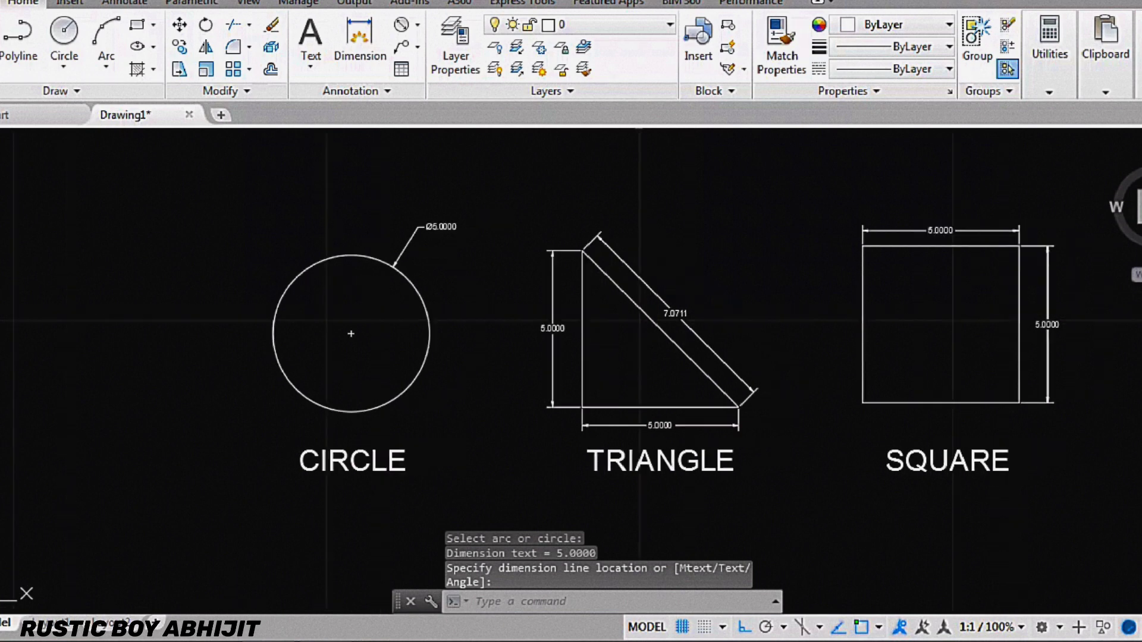
{"action": "middle_click_drag", "start_coordinate": [817, 498], "coordinate": [755, 510]}
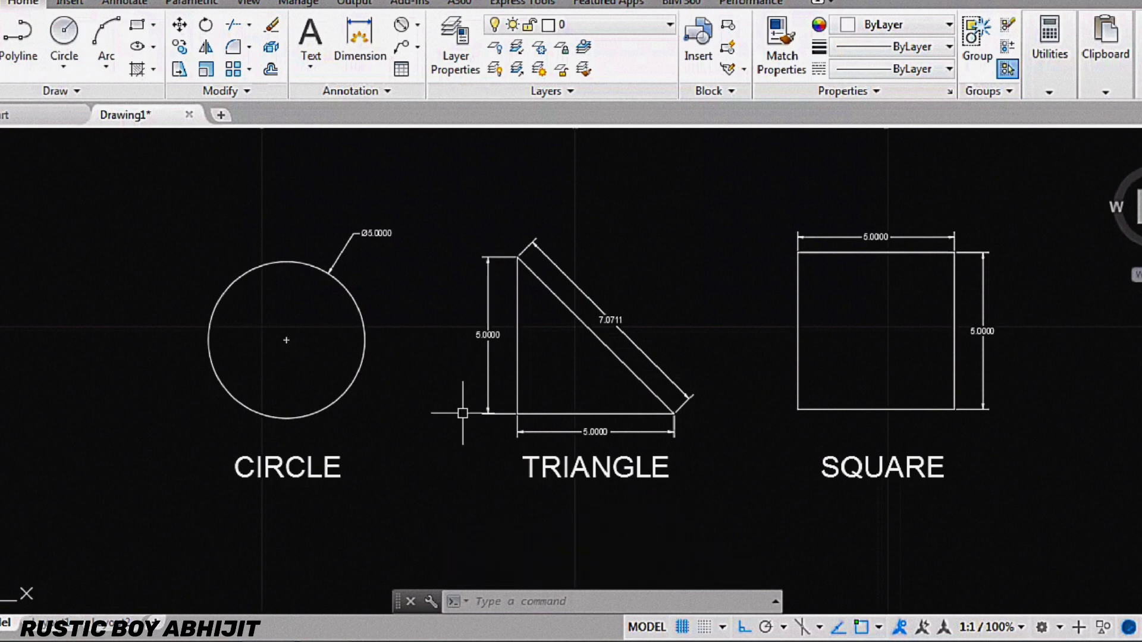
{"action": "scroll", "coordinate": [374, 252], "scroll_direction": "up", "scroll_amount": 5}
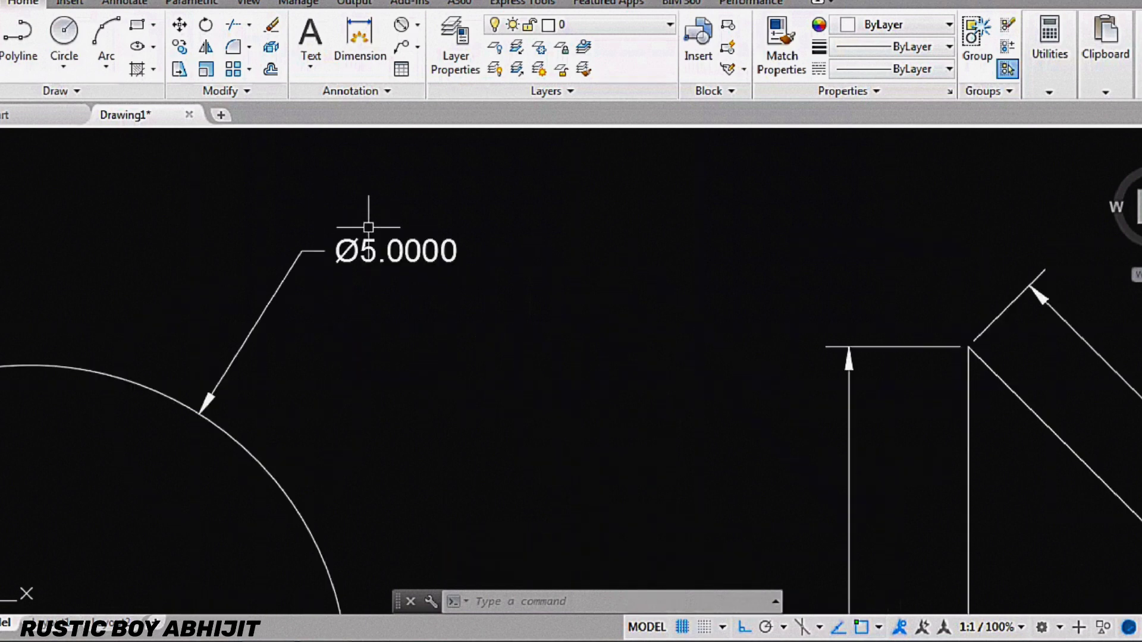
{"action": "scroll", "coordinate": [370, 225], "scroll_direction": "up", "scroll_amount": 4}
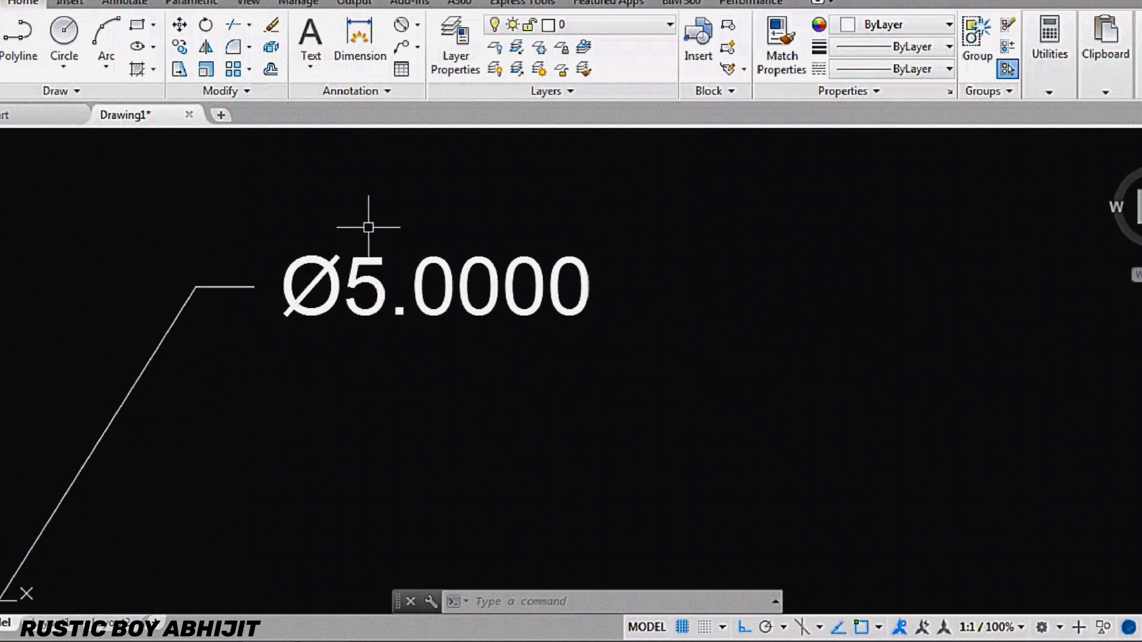
{"action": "scroll", "coordinate": [368, 227], "scroll_direction": "down", "scroll_amount": 5}
{"action": "scroll", "coordinate": [375, 223], "scroll_direction": "down", "scroll_amount": 2}
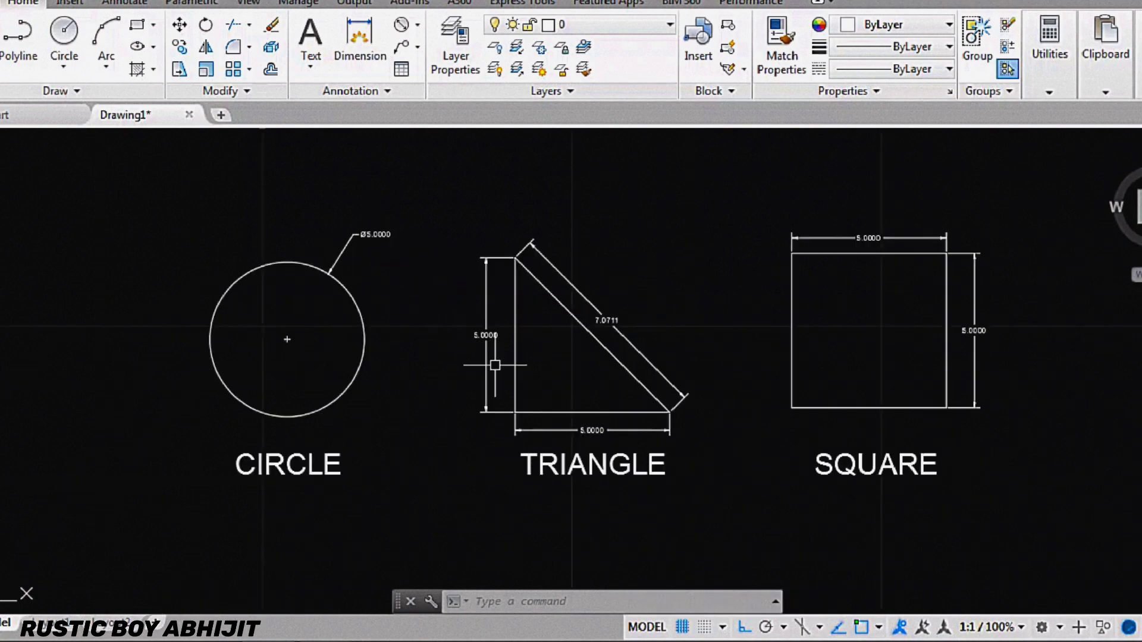
{"action": "scroll", "coordinate": [494, 361], "scroll_direction": "up", "scroll_amount": 5}
{"action": "middle_click_drag", "start_coordinate": [492, 325], "coordinate": [489, 363]}
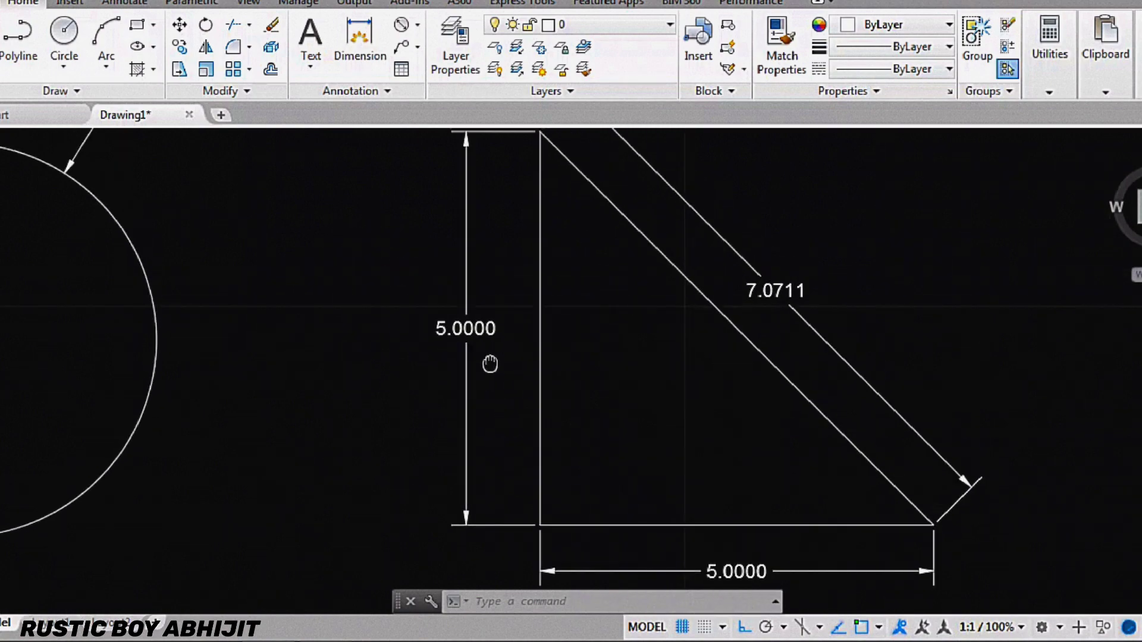
{"action": "scroll", "coordinate": [490, 362], "scroll_direction": "down", "scroll_amount": 3}
{"action": "mouse_move", "coordinate": [869, 339]}
{"action": "middle_mouse_down"}
{"action": "mouse_move", "coordinate": [630, 374]}
{"action": "mouse_move", "coordinate": [513, 364]}
{"action": "mouse_move", "coordinate": [514, 342]}
{"action": "middle_mouse_up"}
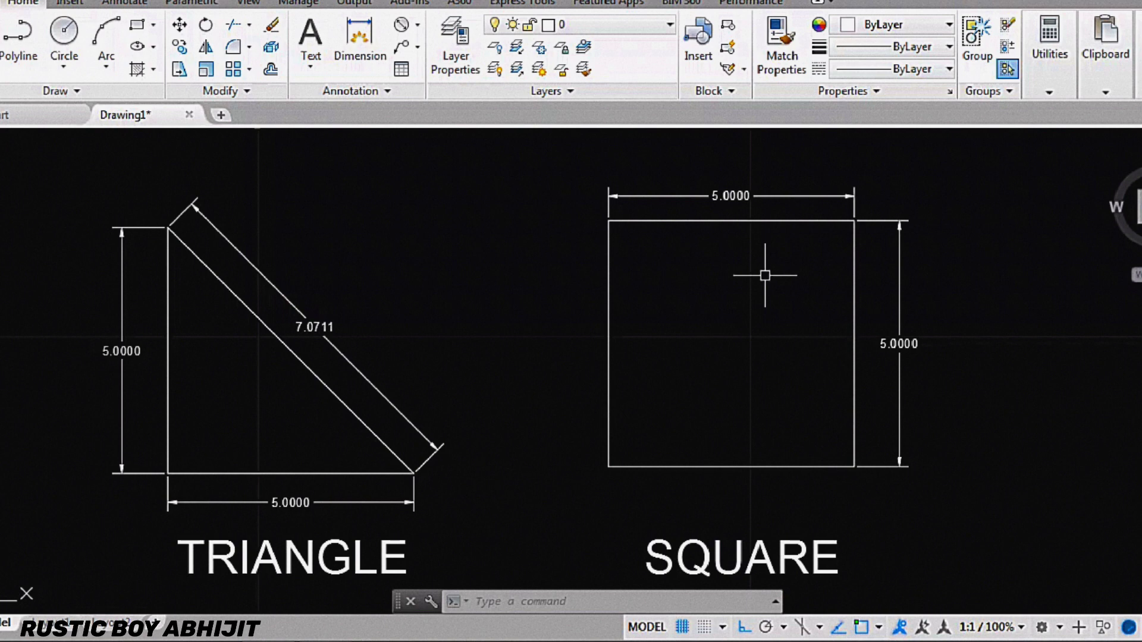
{"action": "scroll", "coordinate": [764, 276], "scroll_direction": "down", "scroll_amount": 1}
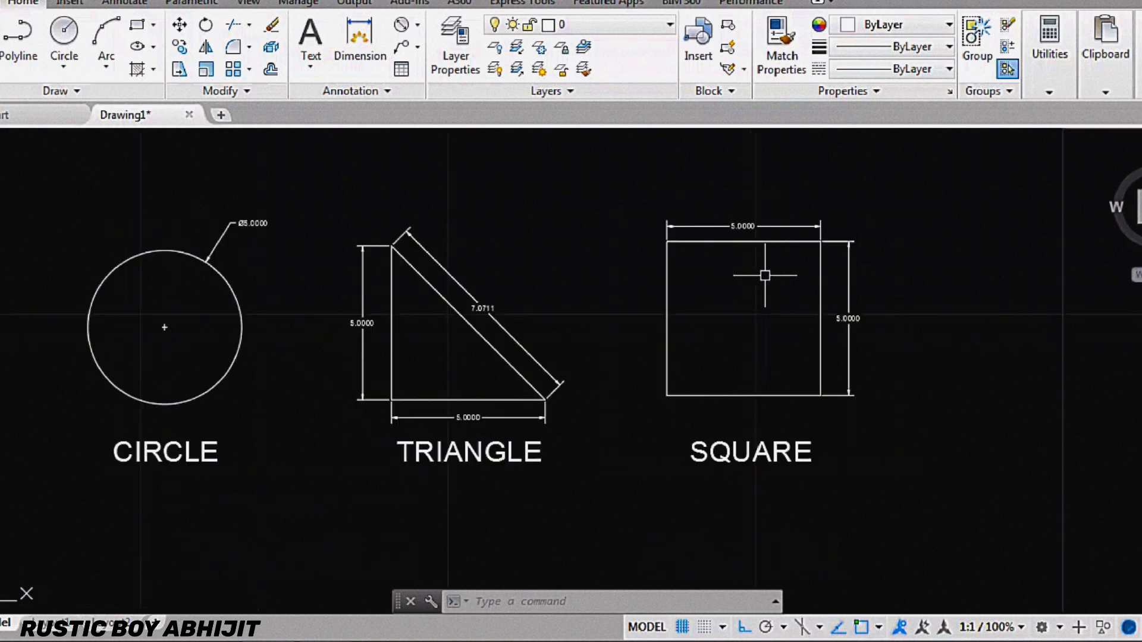
{"action": "middle_click_drag", "start_coordinate": [763, 283], "coordinate": [852, 325]}
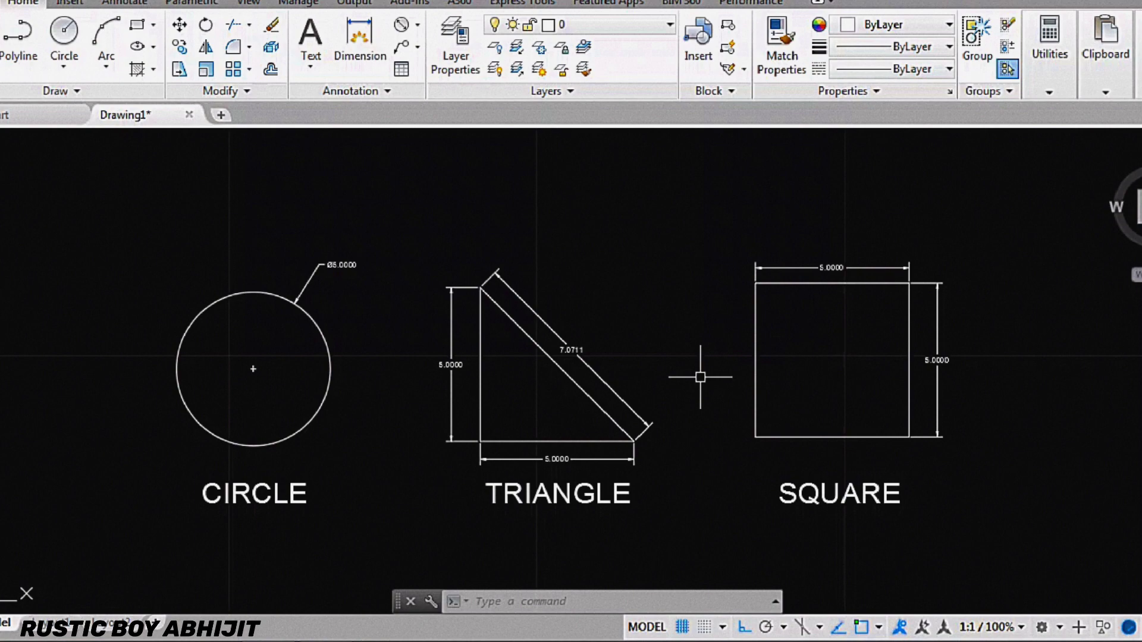
{"action": "middle_click_drag", "start_coordinate": [700, 377], "coordinate": [712, 379]}
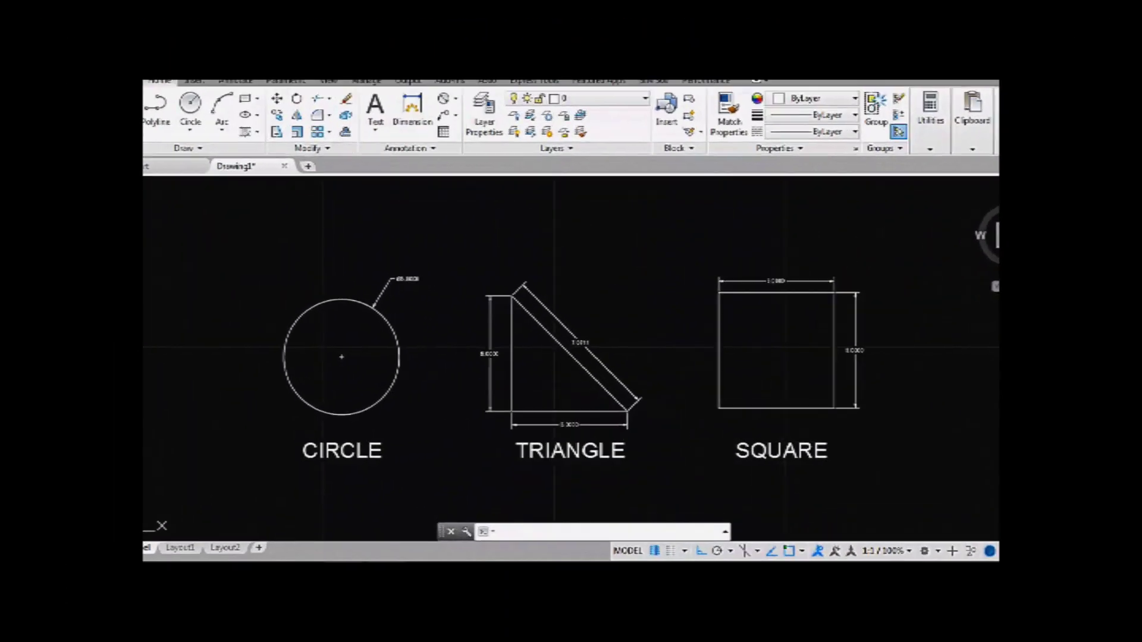
Set drawing units to Decimal, 0.000 length precision and Millimeters insertion scale
{"action": "type", "text": "UN"}
{"action": "key", "text": "Return"}
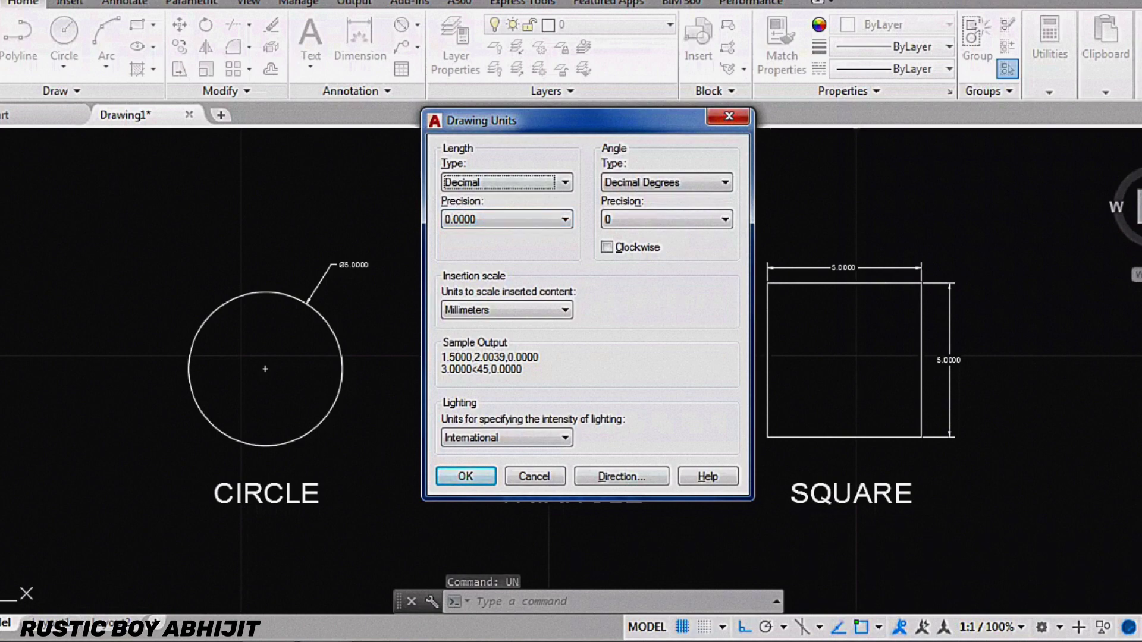
{"action": "left_click", "coordinate": [565, 182]}
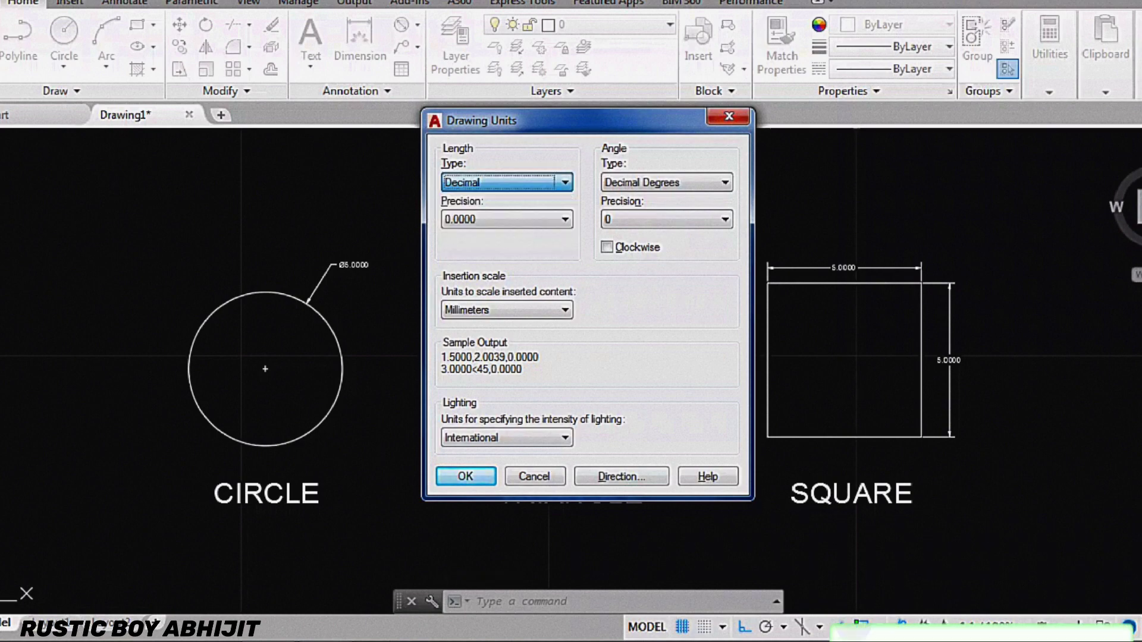
{"action": "left_click", "coordinate": [461, 211]}
{"action": "left_click", "coordinate": [565, 219]}
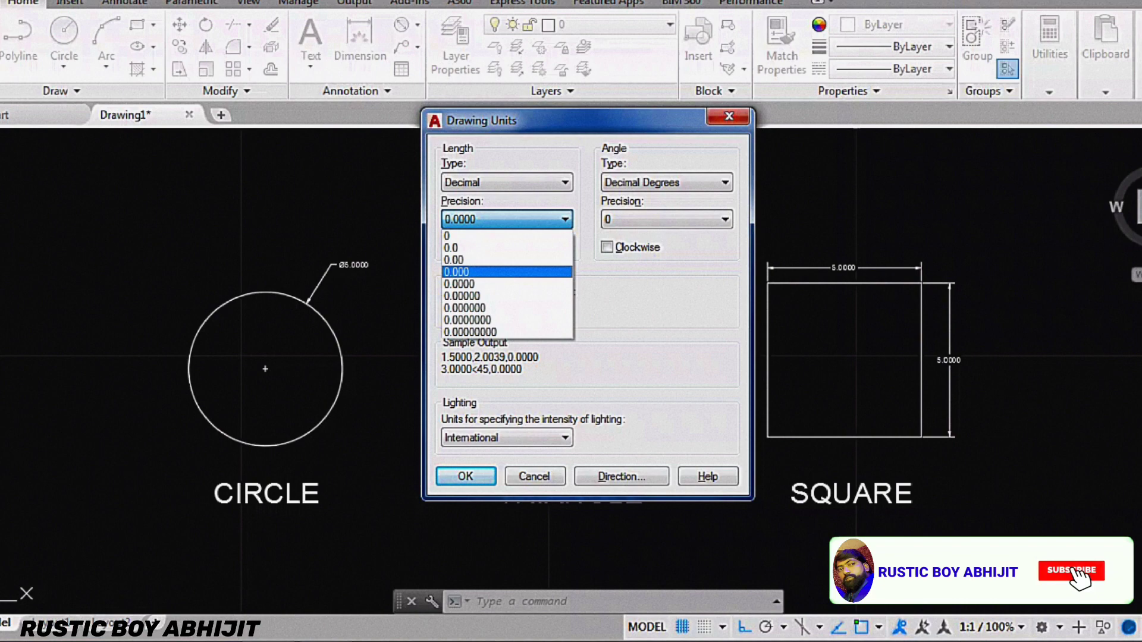
{"action": "left_click", "coordinate": [456, 271]}
{"action": "left_click", "coordinate": [565, 309]}
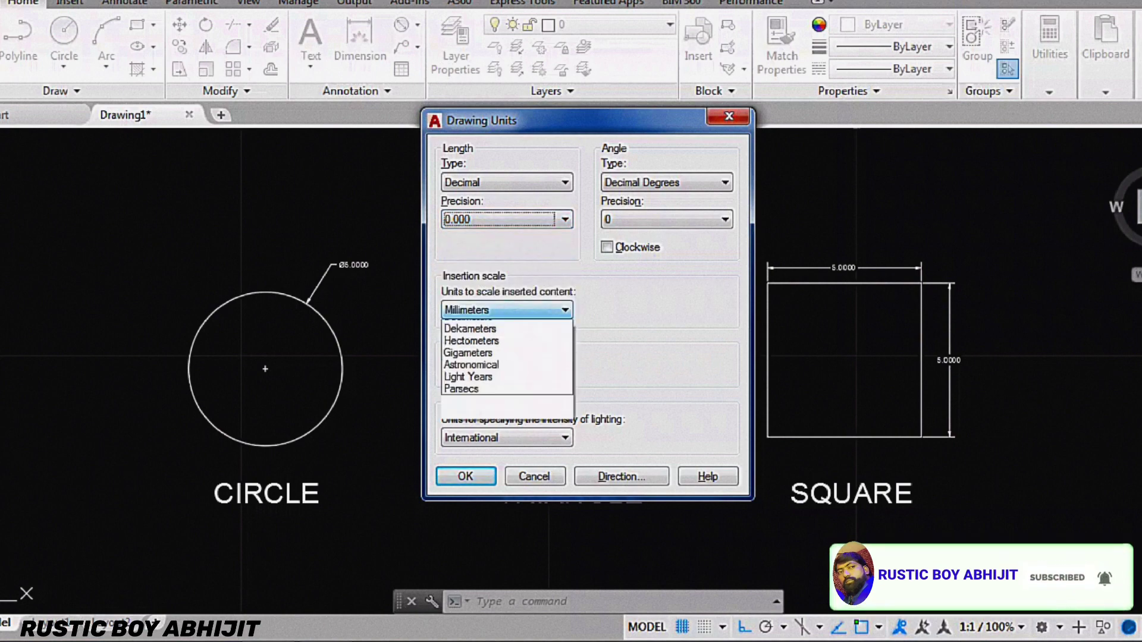
{"action": "left_click", "coordinate": [470, 384]}
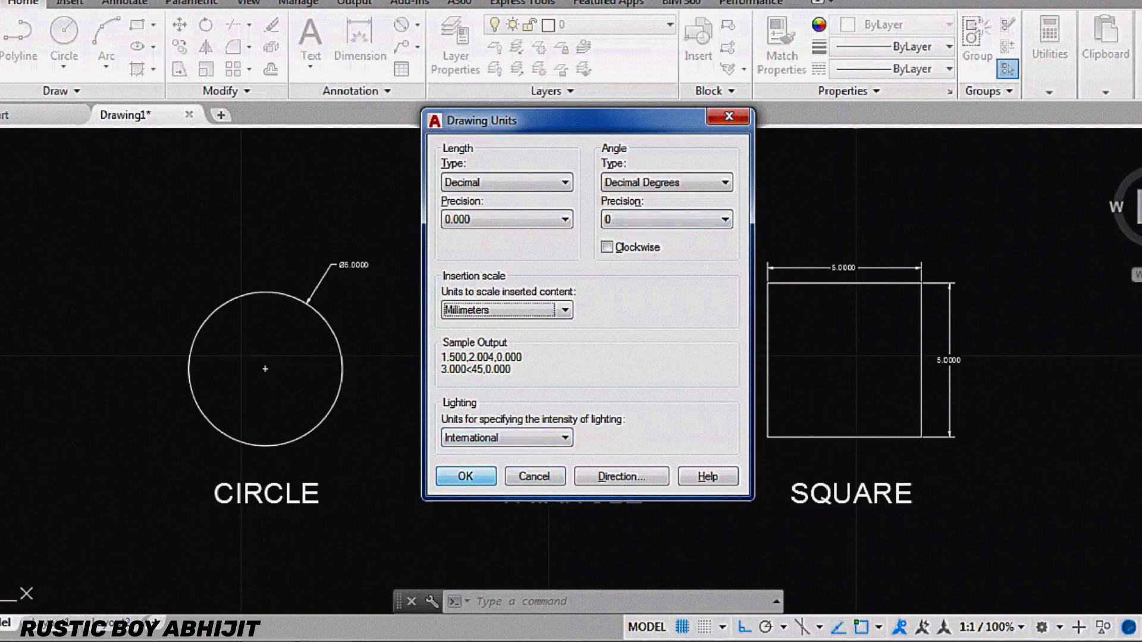
{"action": "left_click", "coordinate": [465, 476]}
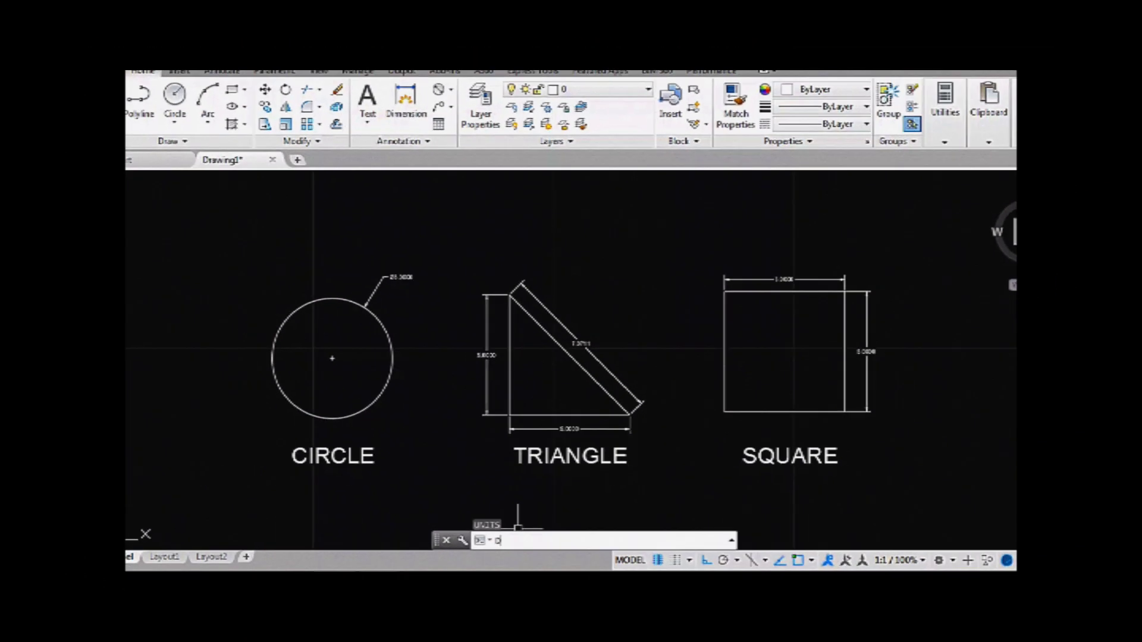
{"action": "key", "text": "Return"}
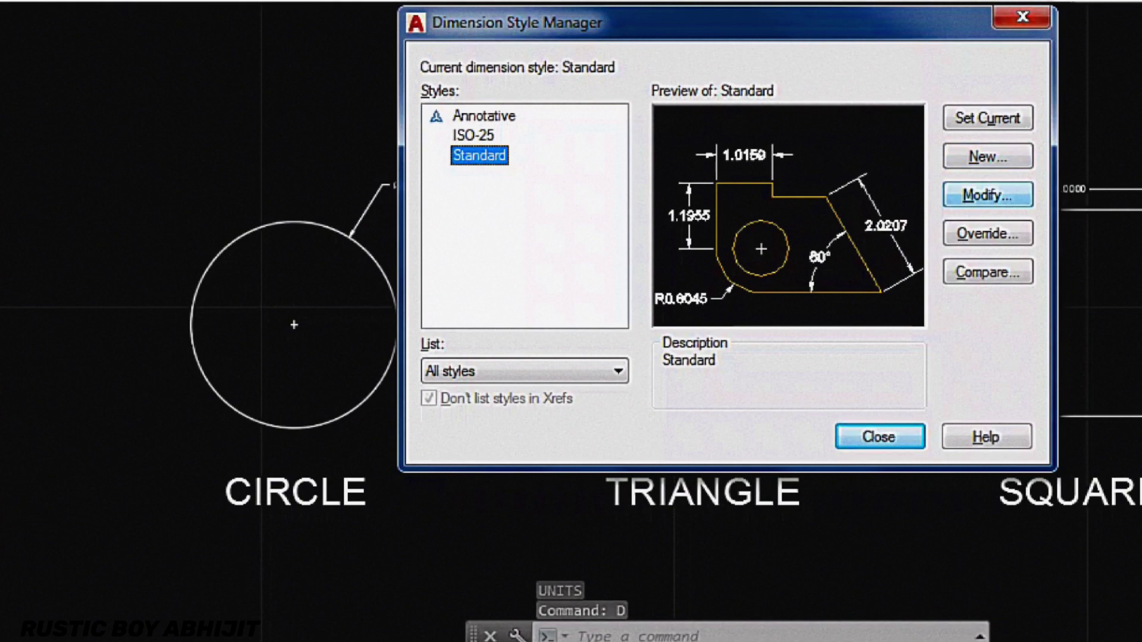
Modify the Standard dimension style, setting its primary units precision to 0.000
{"action": "left_click", "coordinate": [987, 195]}
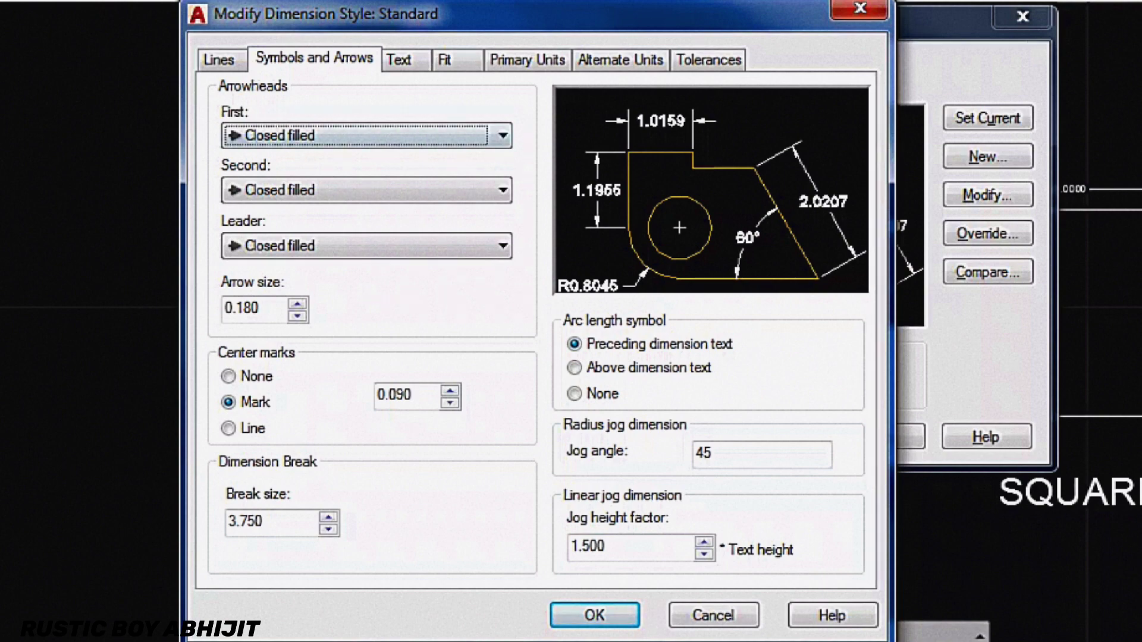
{"action": "left_click", "coordinate": [527, 59]}
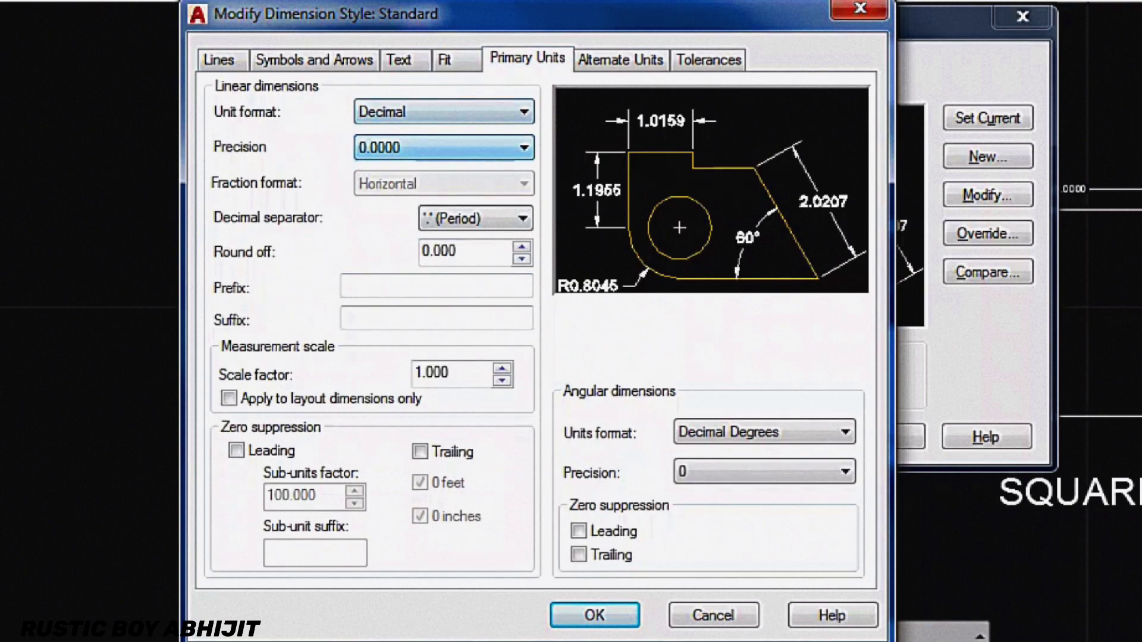
{"action": "left_click", "coordinate": [524, 147]}
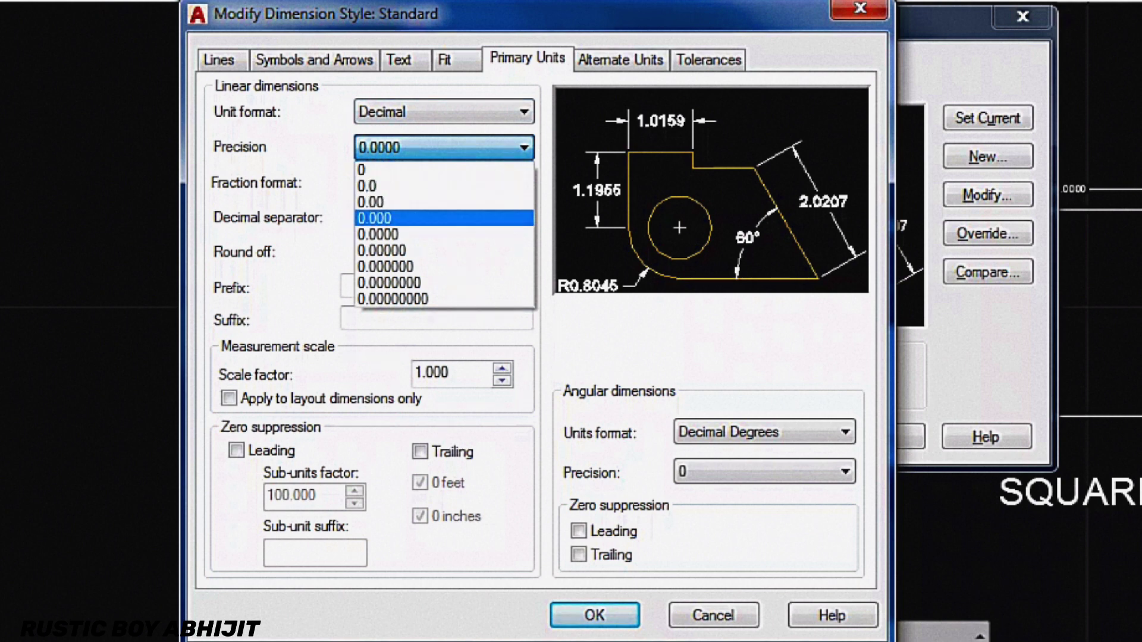
{"action": "left_click", "coordinate": [446, 219]}
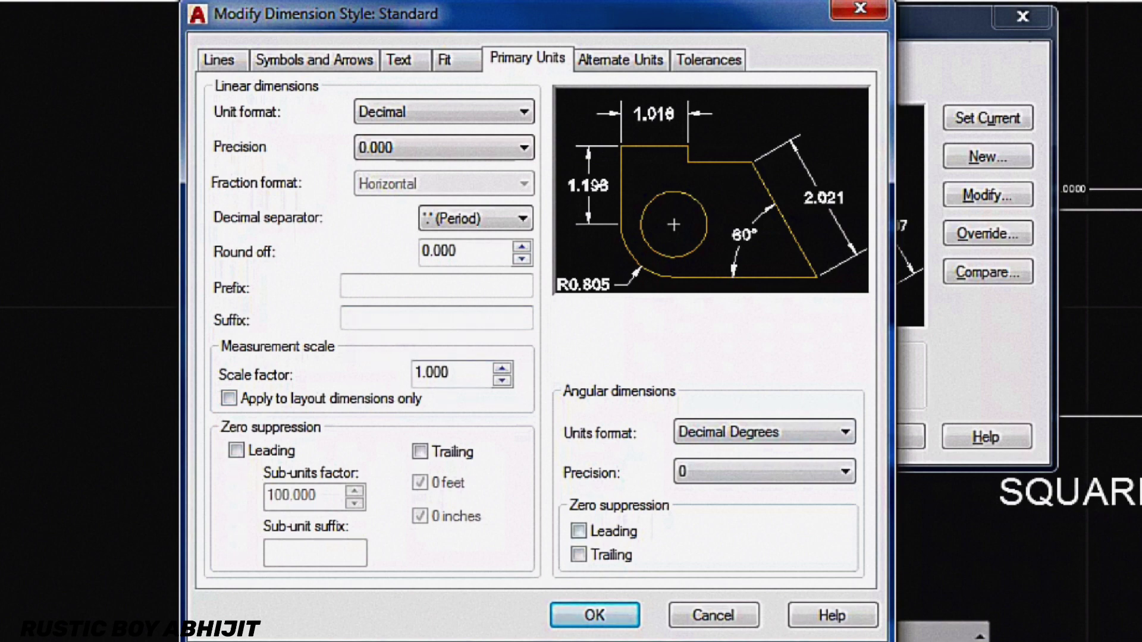
{"action": "left_click", "coordinate": [219, 60]}
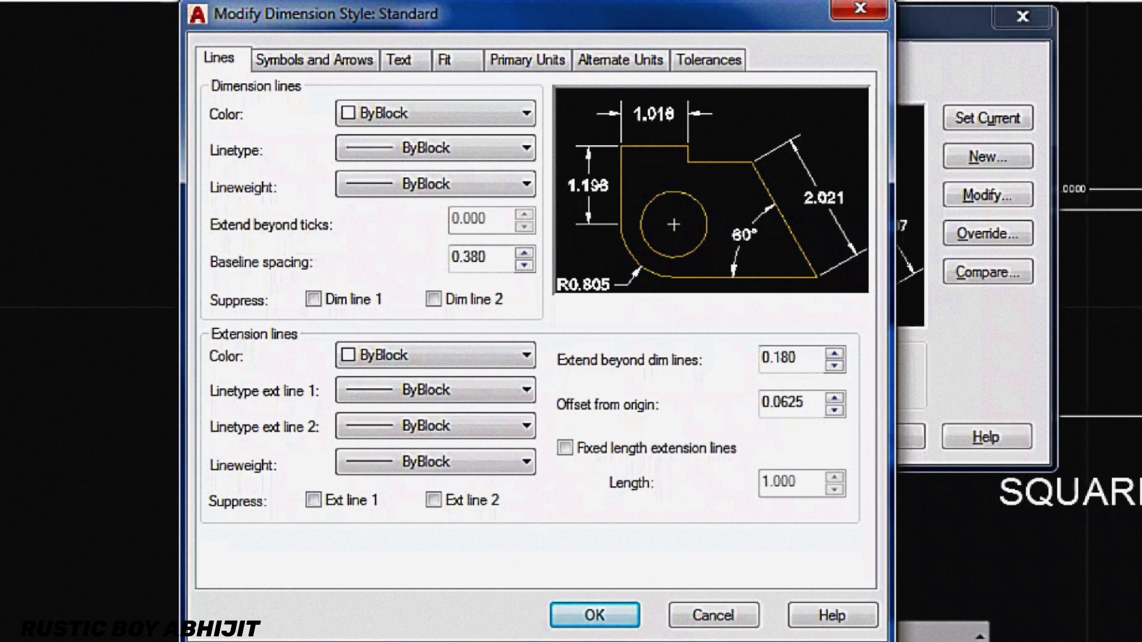
Set the Standard style's extend beyond dim lines and offset from origin both to 0.1
{"action": "left_click_drag", "start_coordinate": [800, 357], "coordinate": [774, 358]}
{"action": "left_click", "coordinate": [797, 358]}
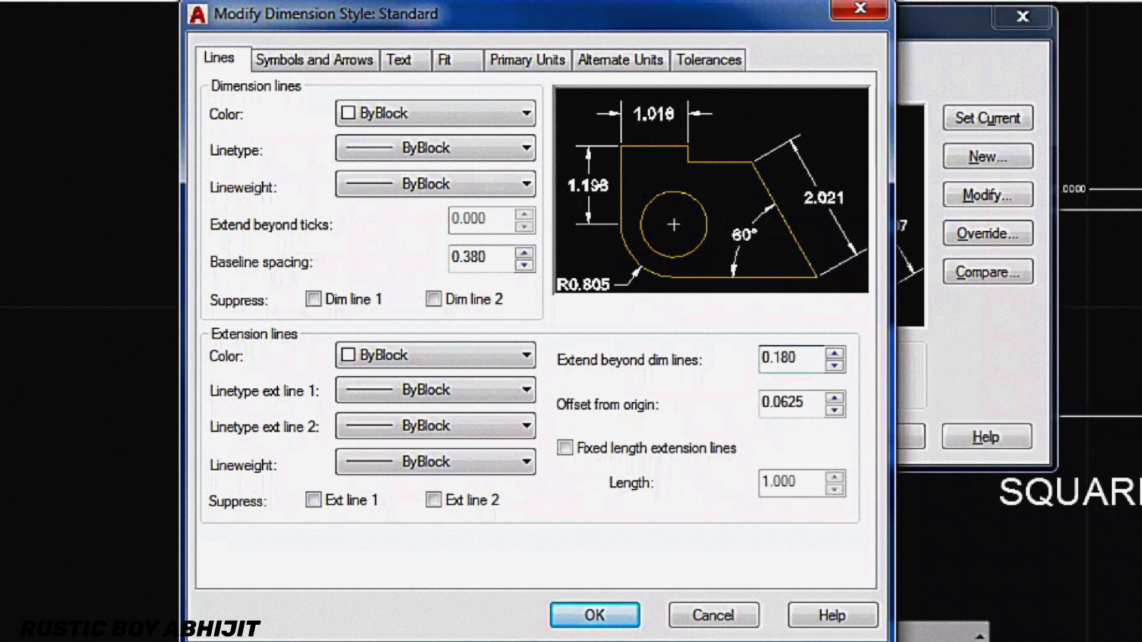
{"action": "key", "text": "shift+Left"}
{"action": "key", "text": "shift+Left"}
{"action": "key", "text": "shift+Left"}
{"action": "key", "text": "shift+Left"}
{"action": "key", "text": "shift+Left"}
{"action": "type", "text": ".1"}
{"action": "key", "text": "Tab"}
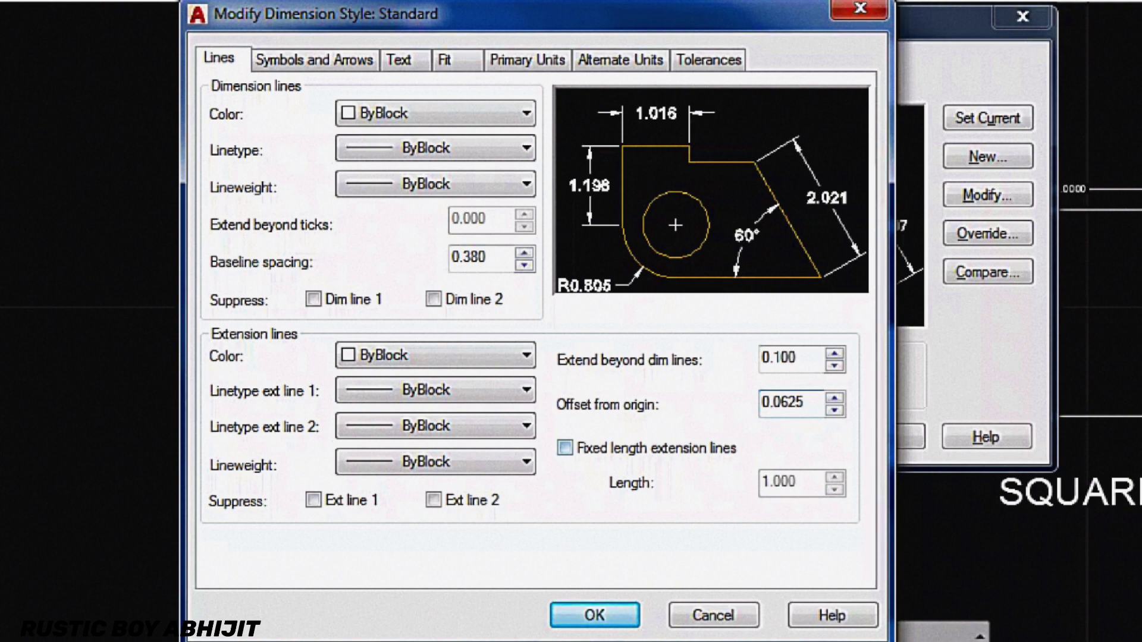
{"action": "double_click", "coordinate": [783, 403]}
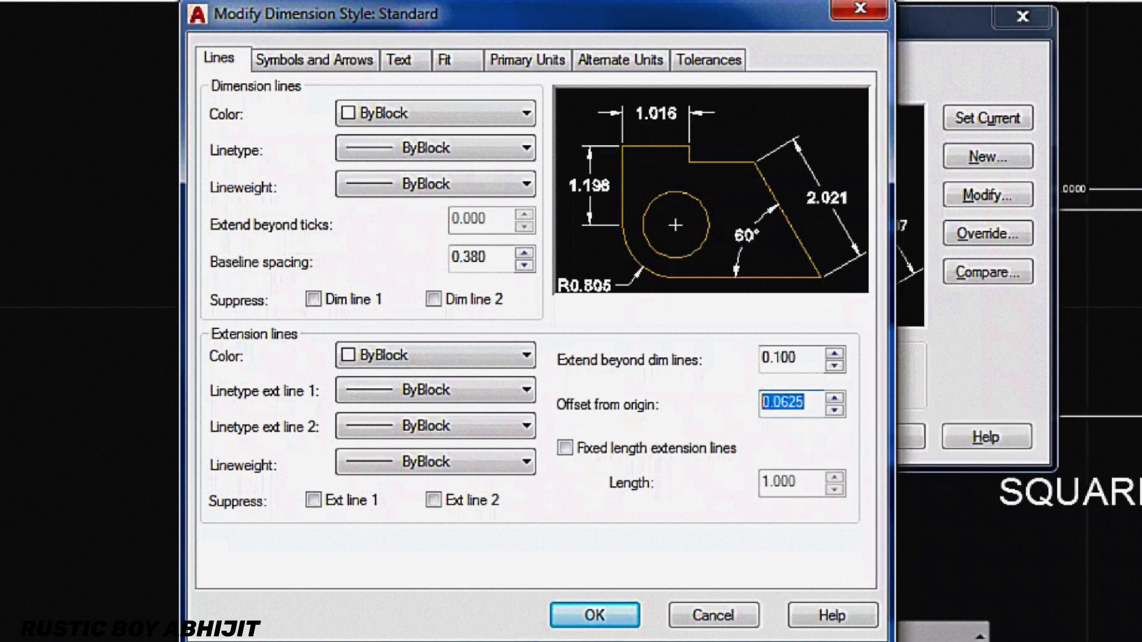
{"action": "type", "text": ".1"}
{"action": "key", "text": "Tab"}
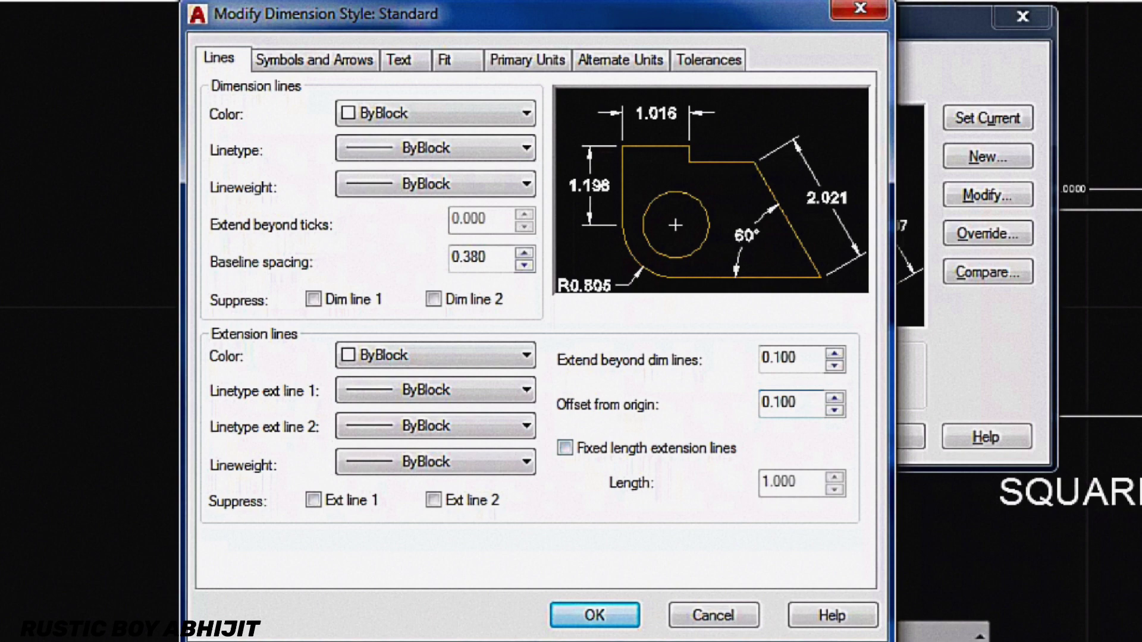
{"action": "key", "text": "ctrl+Tab"}
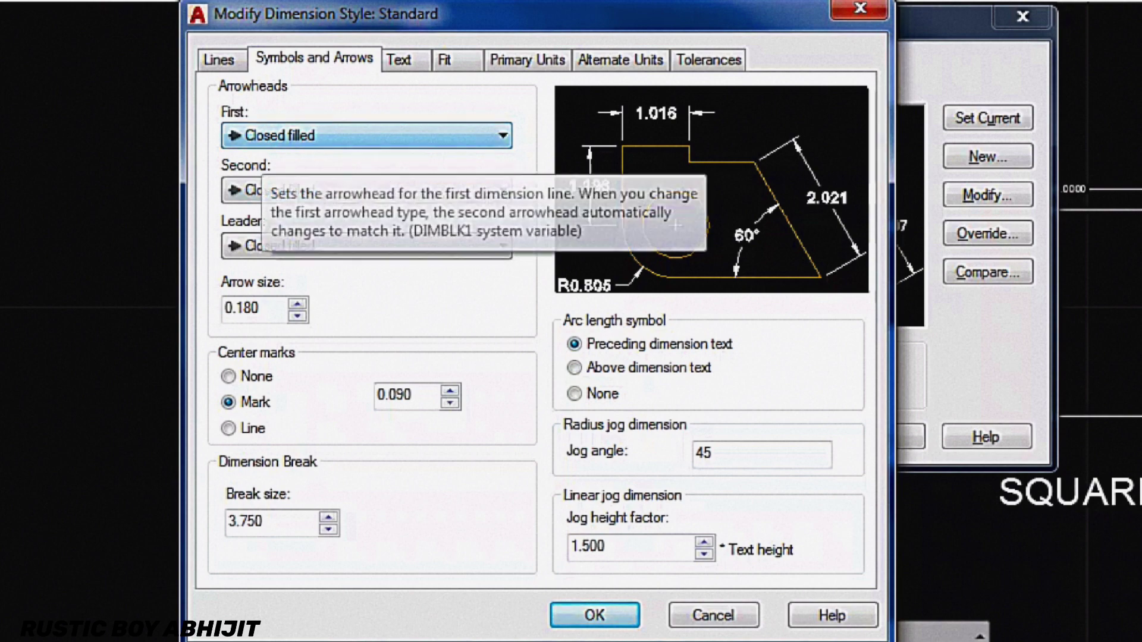
Keep Closed filled arrowheads and set the Standard style's arrow size to .3
{"action": "left_click", "coordinate": [265, 143]}
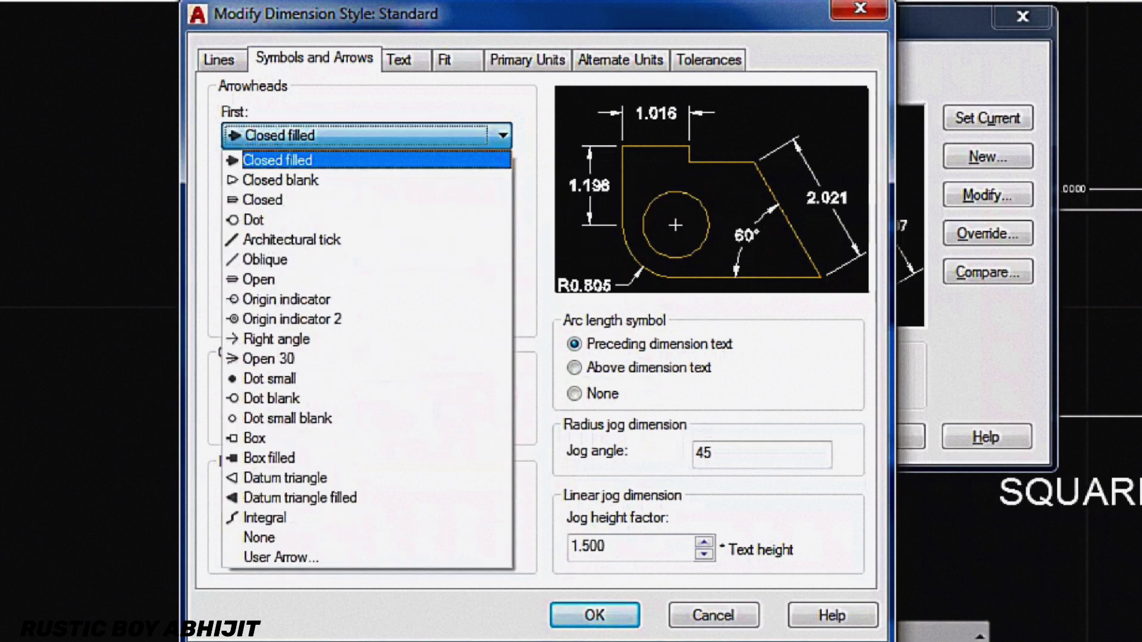
{"action": "left_click", "coordinate": [273, 158]}
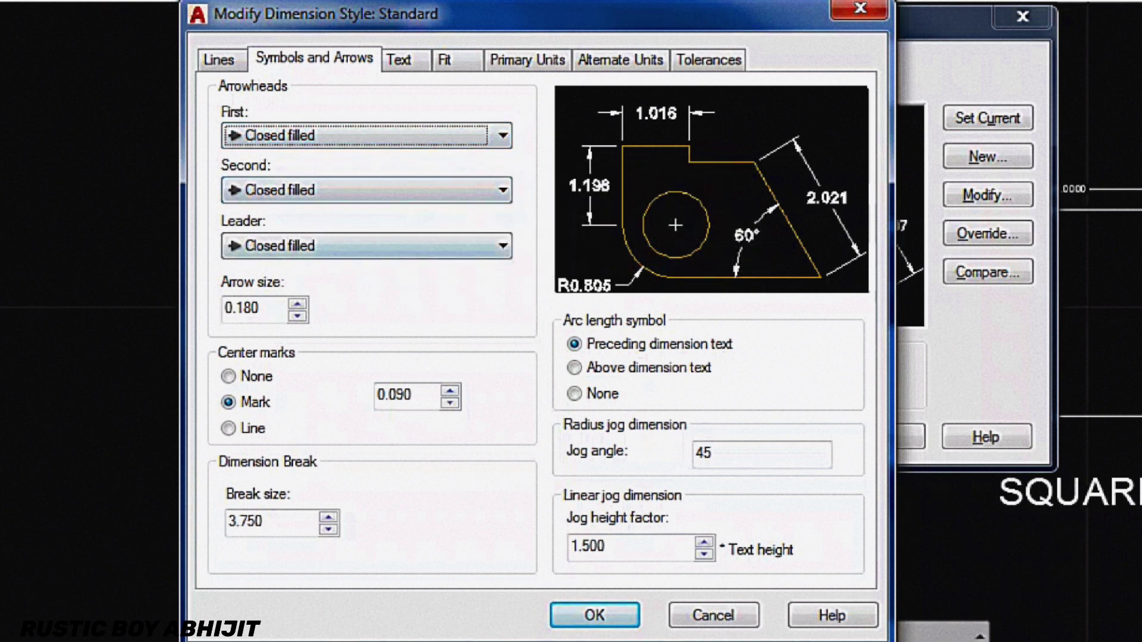
{"action": "double_click", "coordinate": [243, 308]}
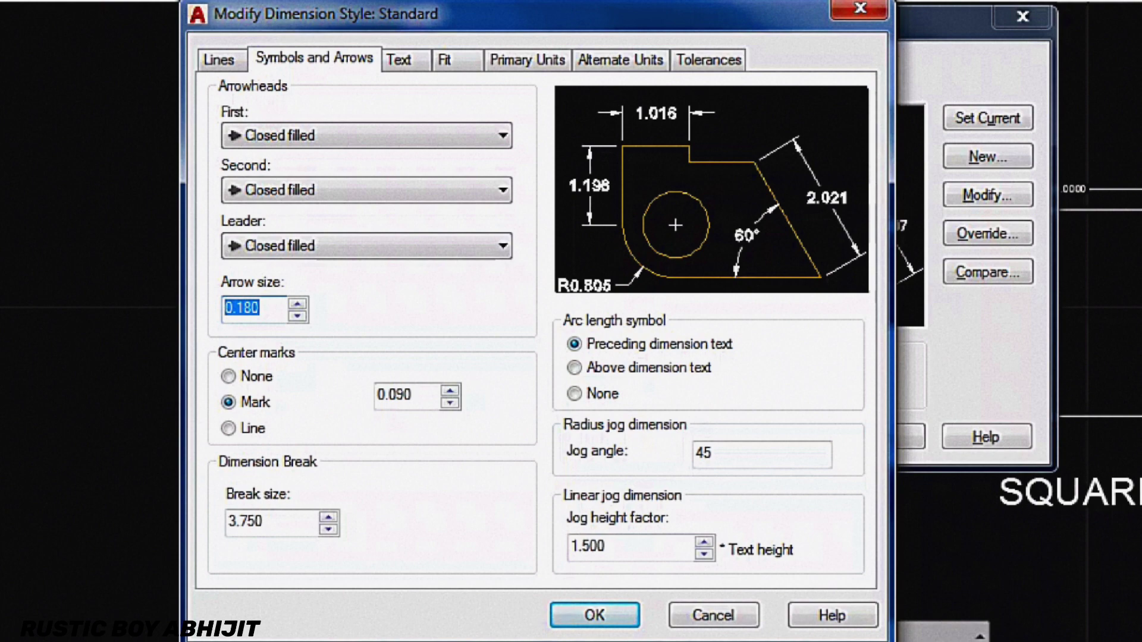
{"action": "type", "text": ".3"}
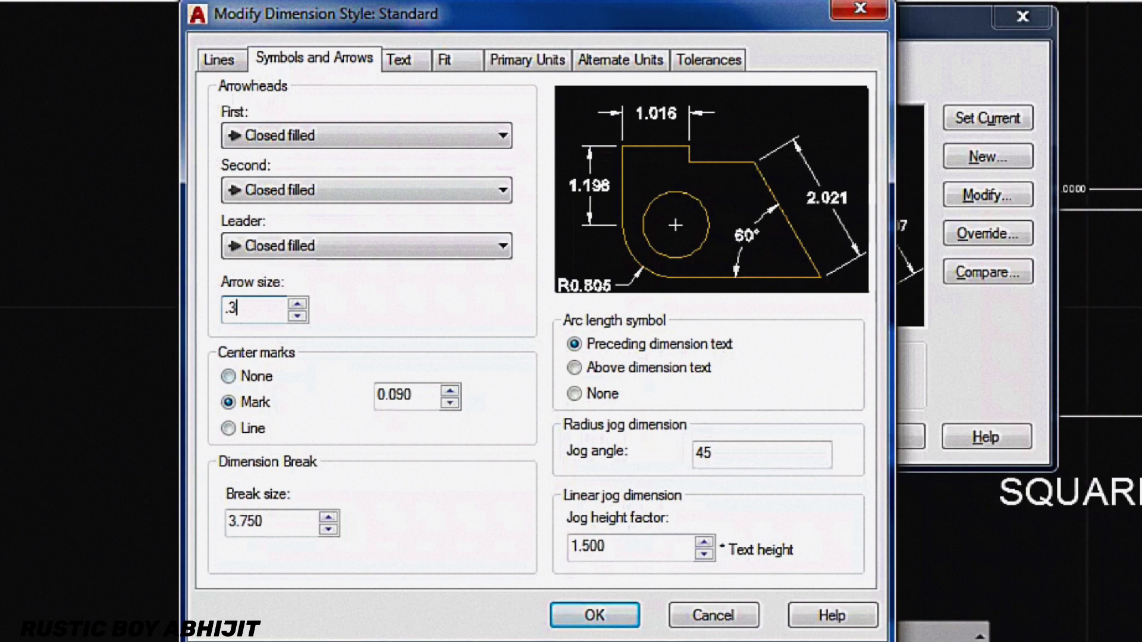
{"action": "left_click", "coordinate": [399, 59]}
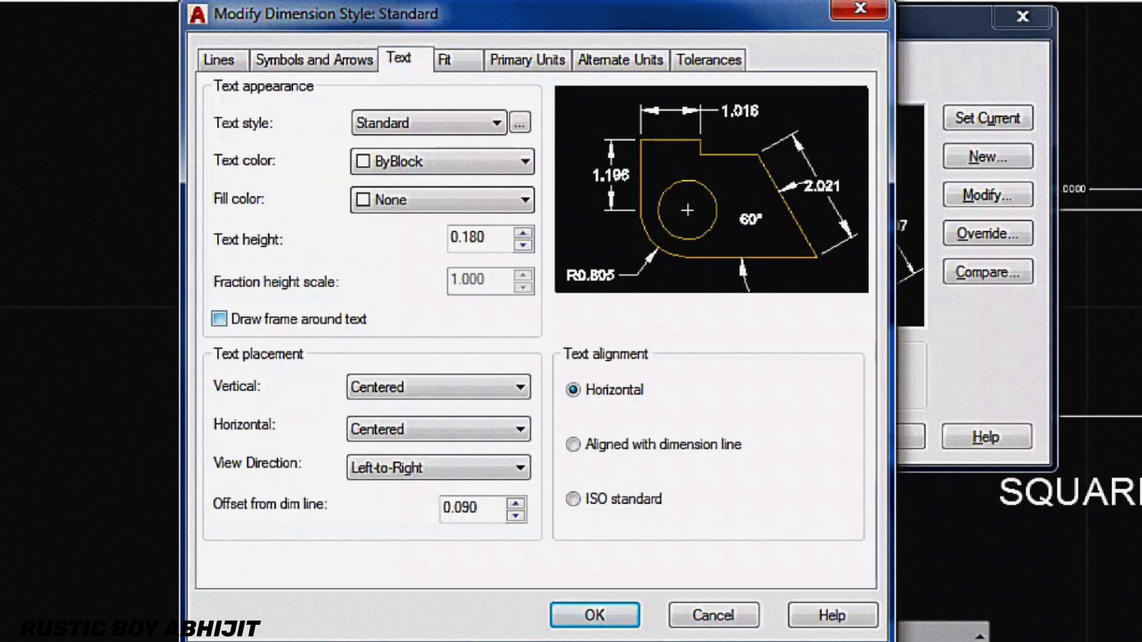
Set the dimension text height to .4, correcting an initial .5 entry
{"action": "double_click", "coordinate": [467, 237]}
{"action": "key", "text": "BackSpace"}
{"action": "type", "text": "."}
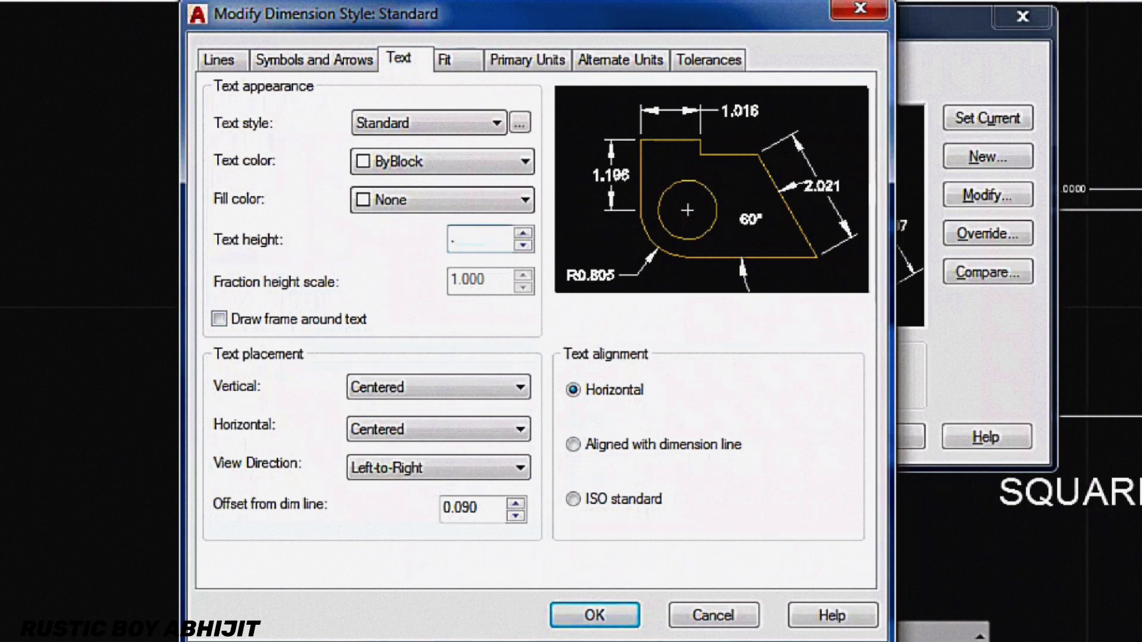
{"action": "type", "text": "5"}
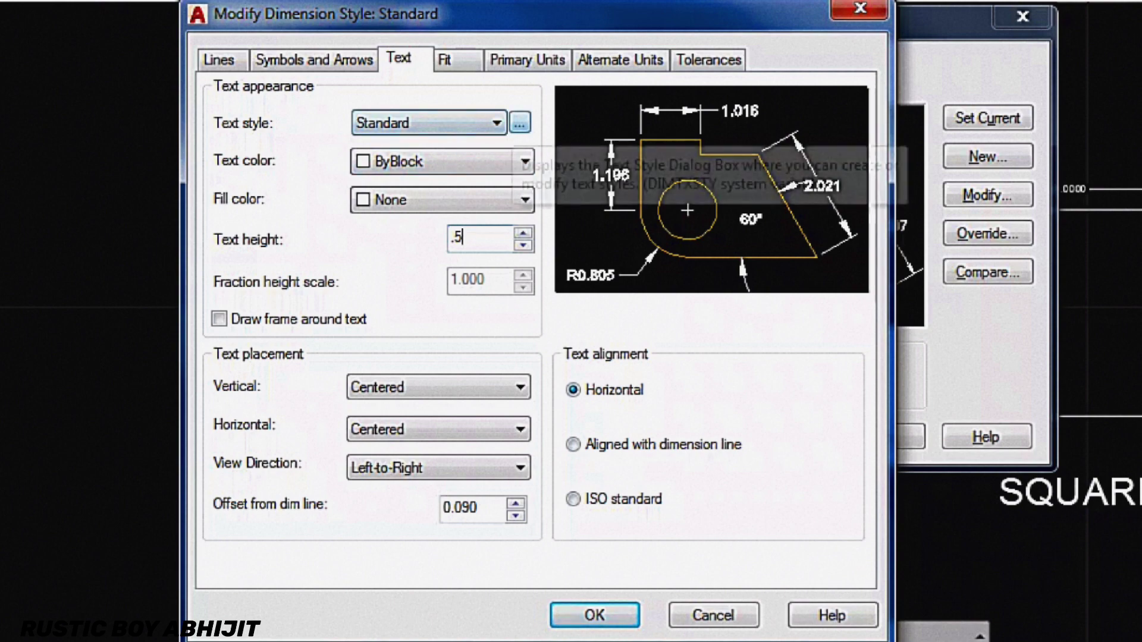
{"action": "left_click", "coordinate": [520, 123]}
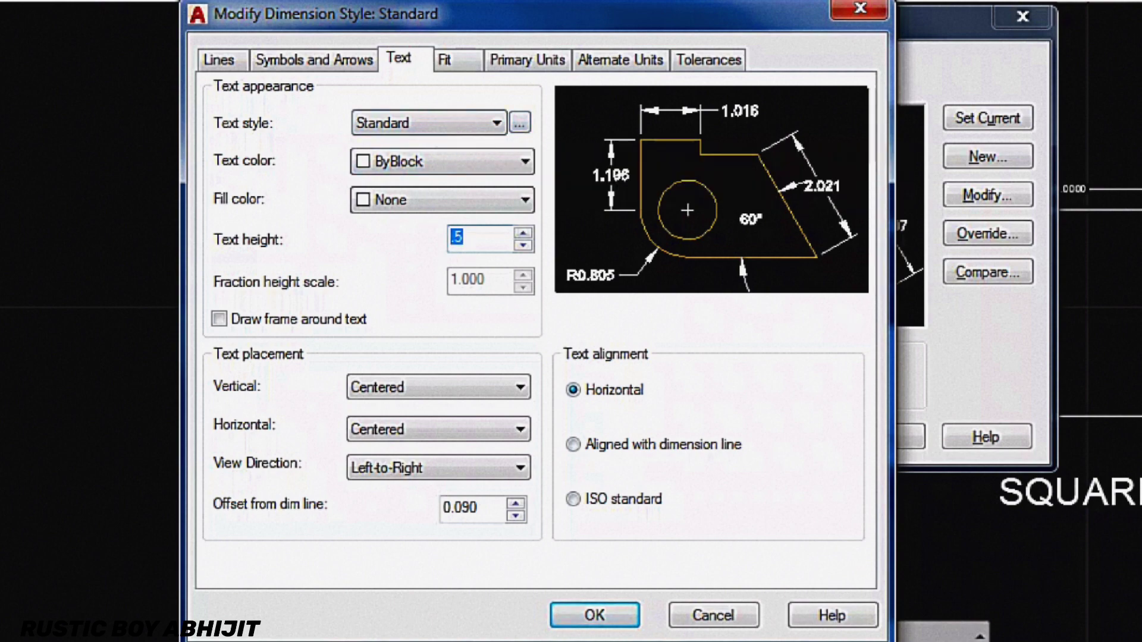
{"action": "key", "text": "BackSpace"}
{"action": "type", "text": ".4"}
{"action": "left_click", "coordinate": [519, 123]}
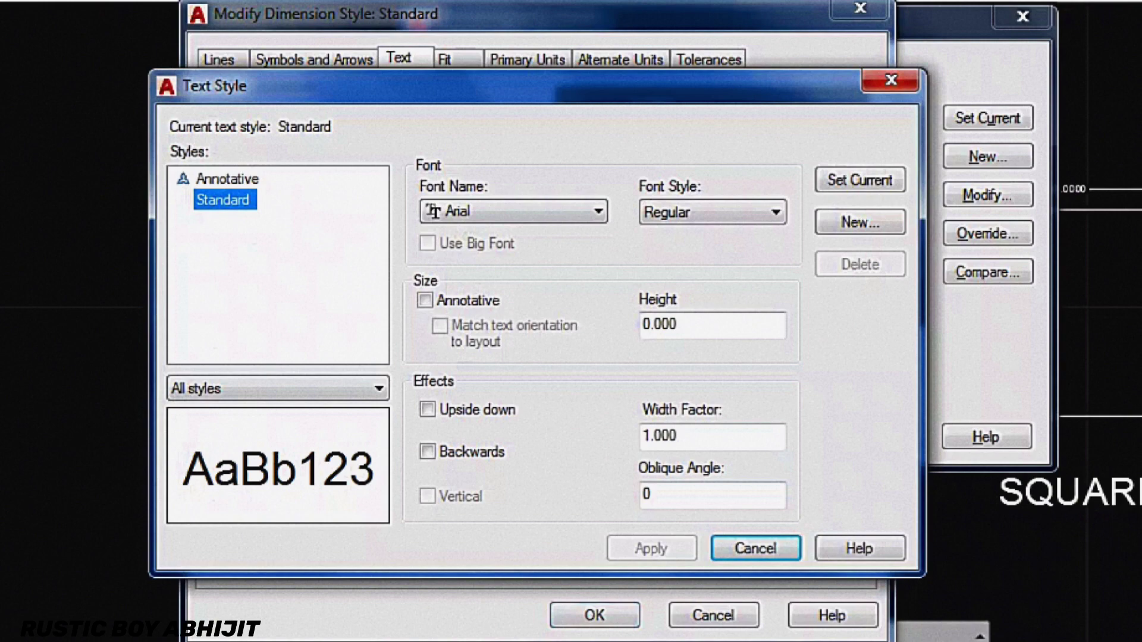
Set the Standard text style font to Times New Roman, Regular, and apply it
{"action": "left_click", "coordinate": [597, 211]}
{"action": "scroll", "coordinate": [518, 285], "scroll_direction": "down", "scroll_amount": 1}
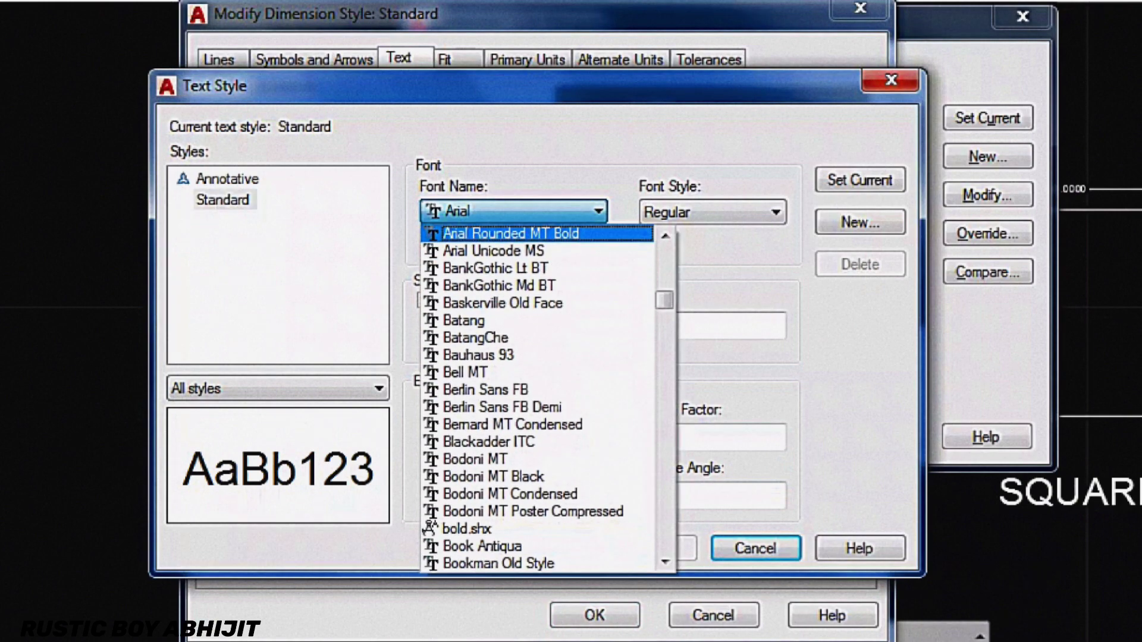
{"action": "key", "text": "t"}
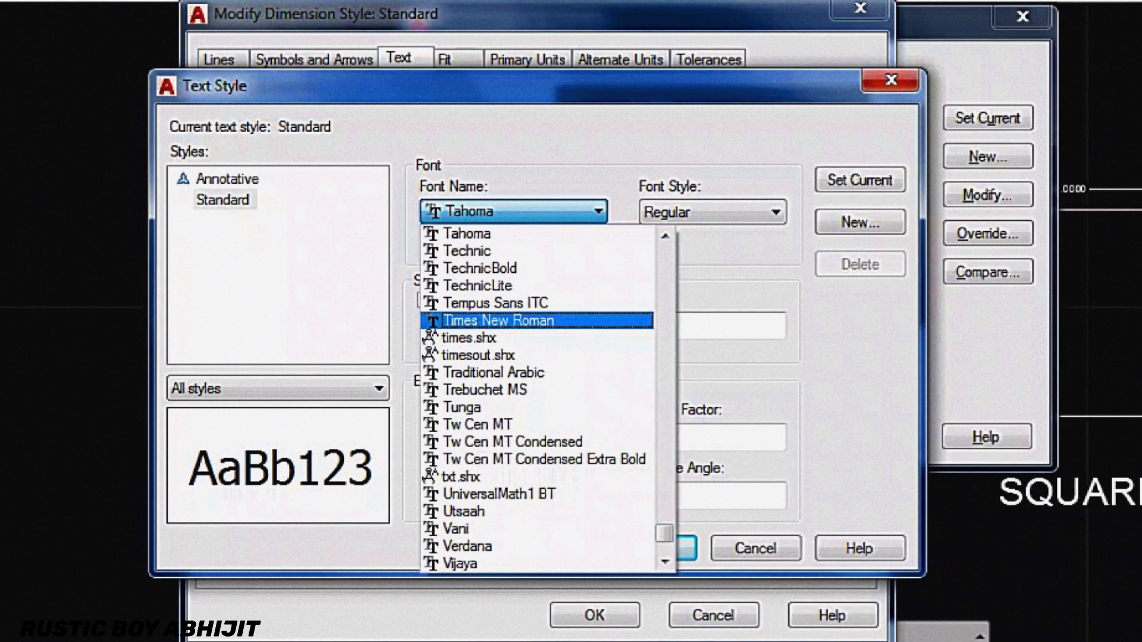
{"action": "left_click", "coordinate": [498, 321]}
{"action": "left_click", "coordinate": [711, 213]}
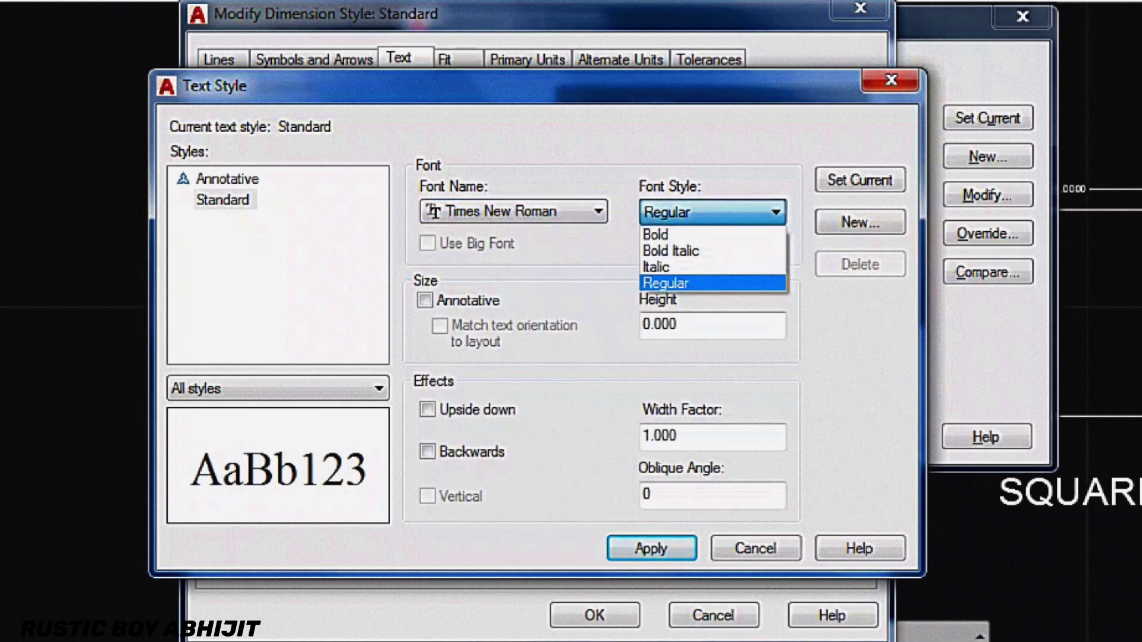
{"action": "key", "text": "Down"}
{"action": "key", "text": "Return"}
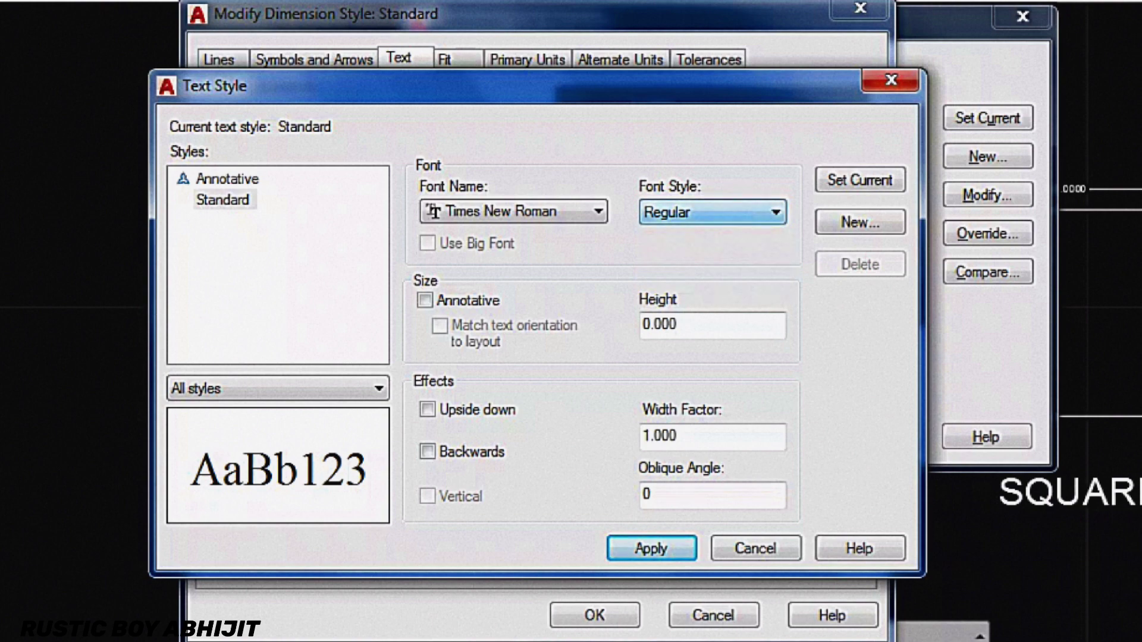
{"action": "key", "text": "Tab"}
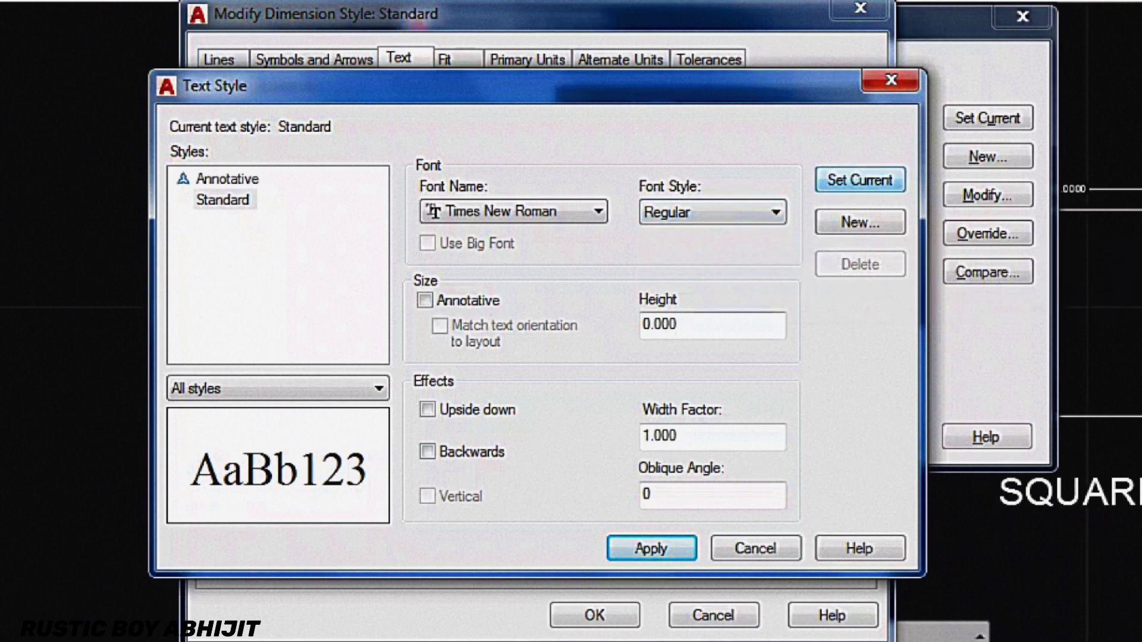
{"action": "left_click", "coordinate": [712, 494]}
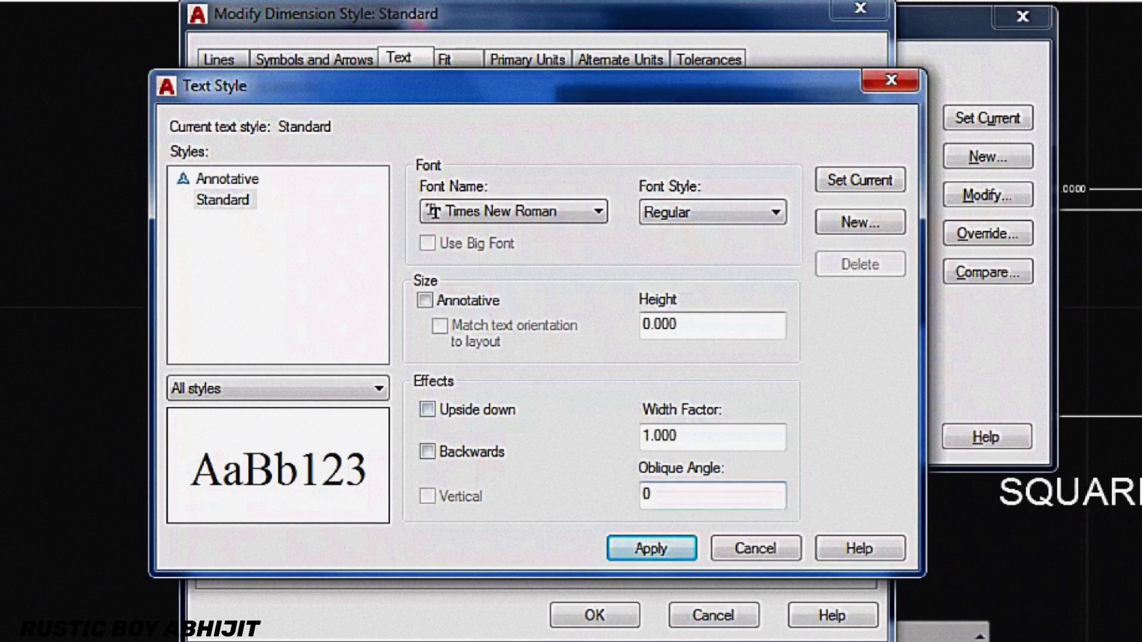
{"action": "key", "text": "Return"}
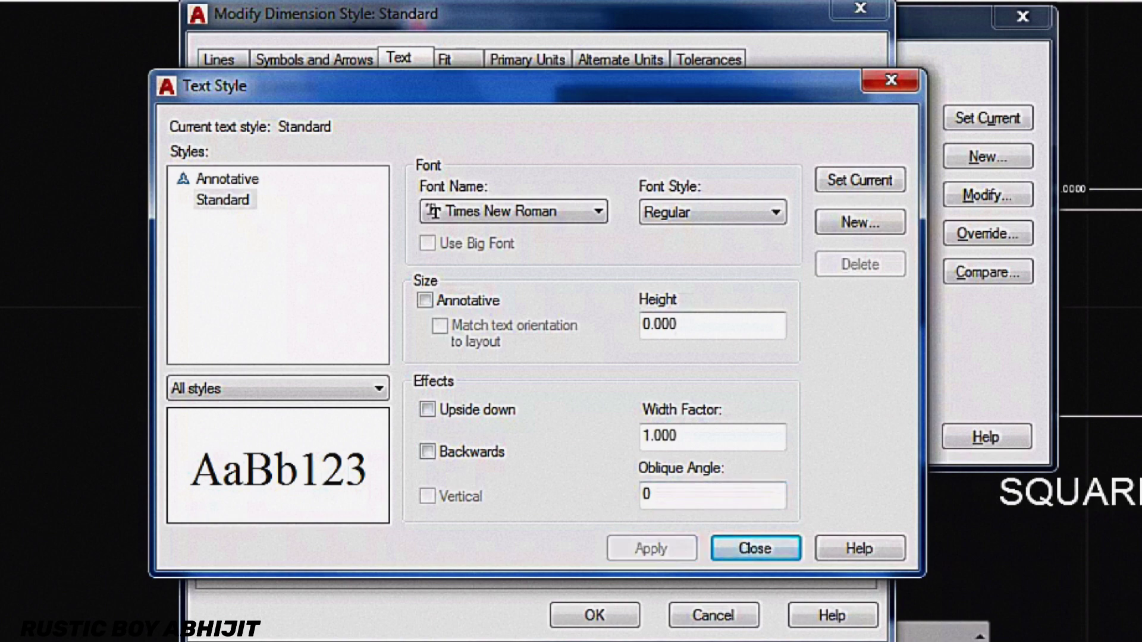
{"action": "key", "text": "Tab"}
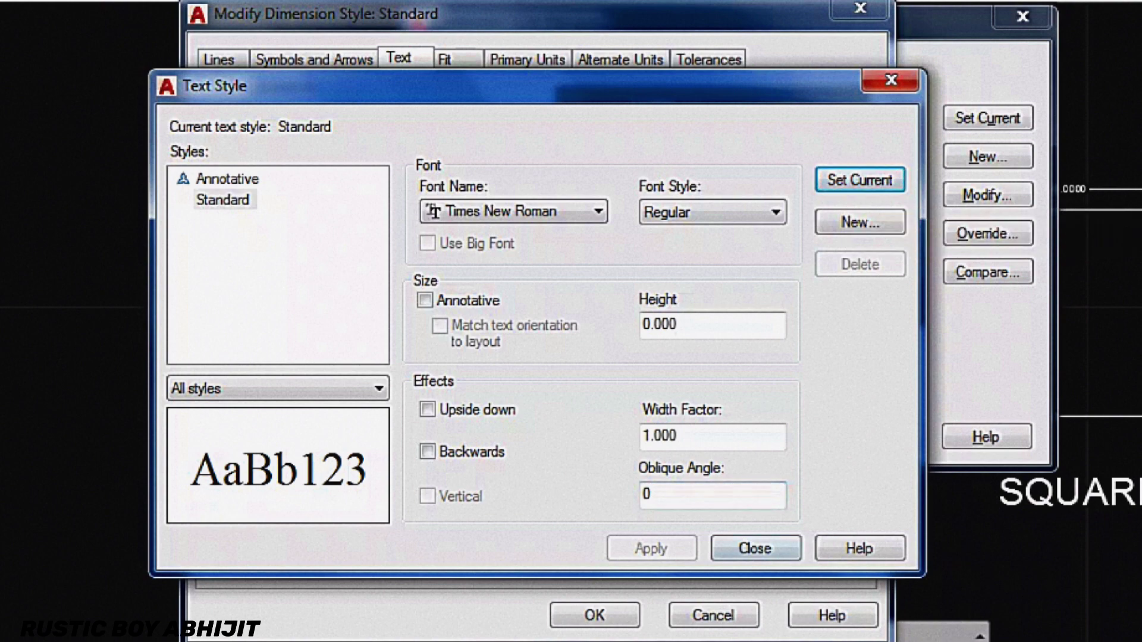
{"action": "left_click", "coordinate": [755, 547]}
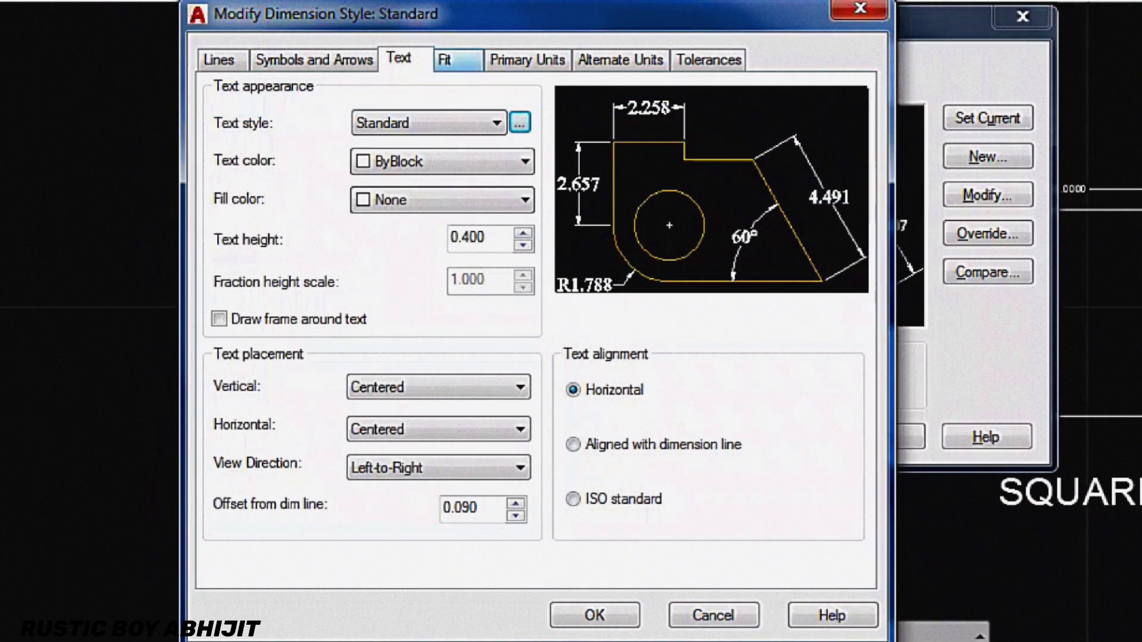
Set the Fit option so moved text sits over the dimension line with a leader
{"action": "left_click", "coordinate": [456, 59]}
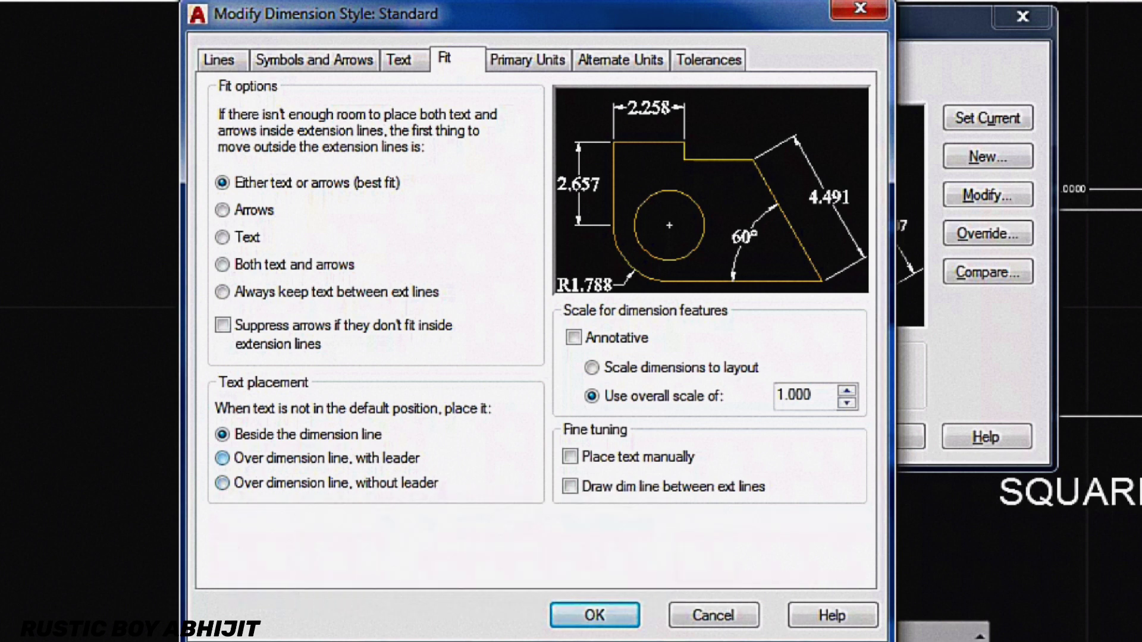
{"action": "left_click", "coordinate": [222, 458]}
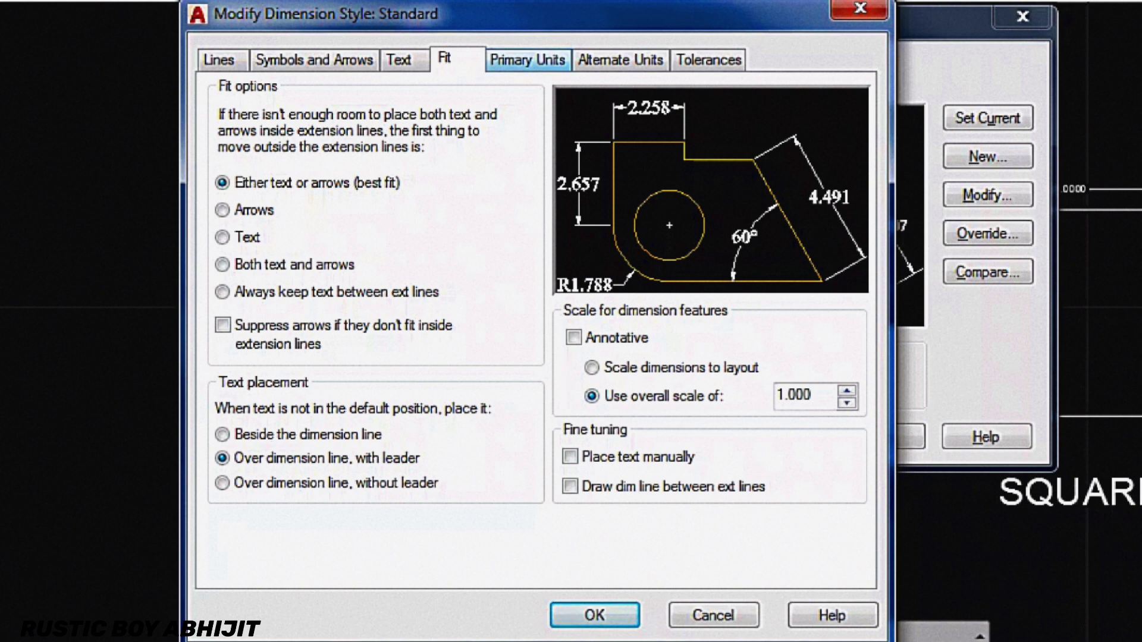
{"action": "left_click", "coordinate": [527, 59]}
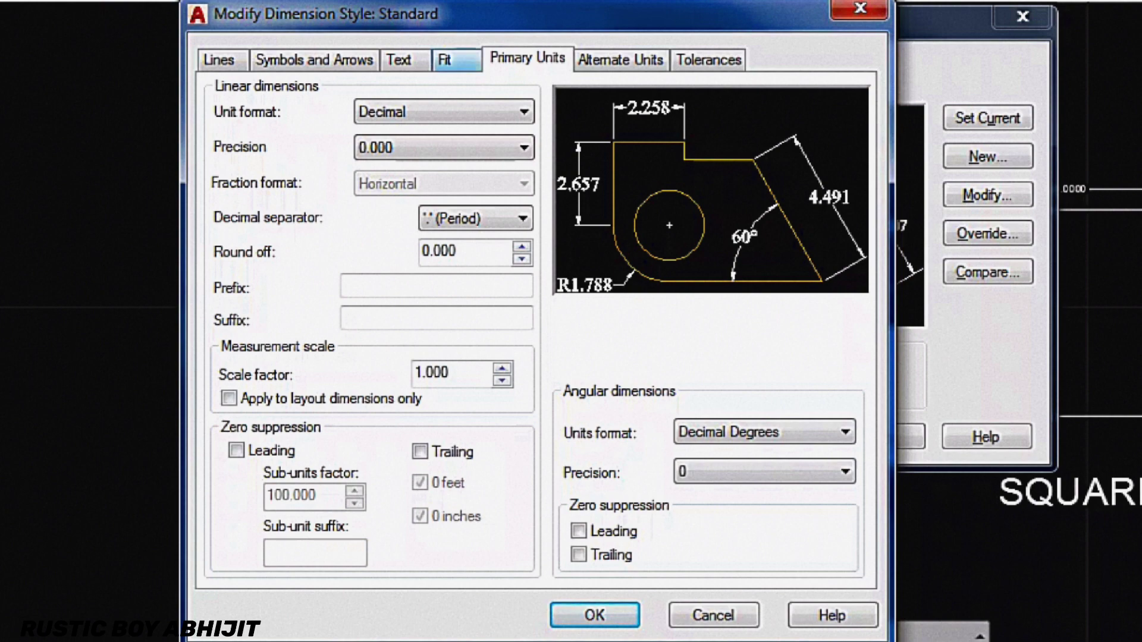
{"action": "left_click", "coordinate": [456, 60]}
Align dimension text with the dimension line, review arrows and lines, and save the Standard style
{"action": "left_click", "coordinate": [398, 60]}
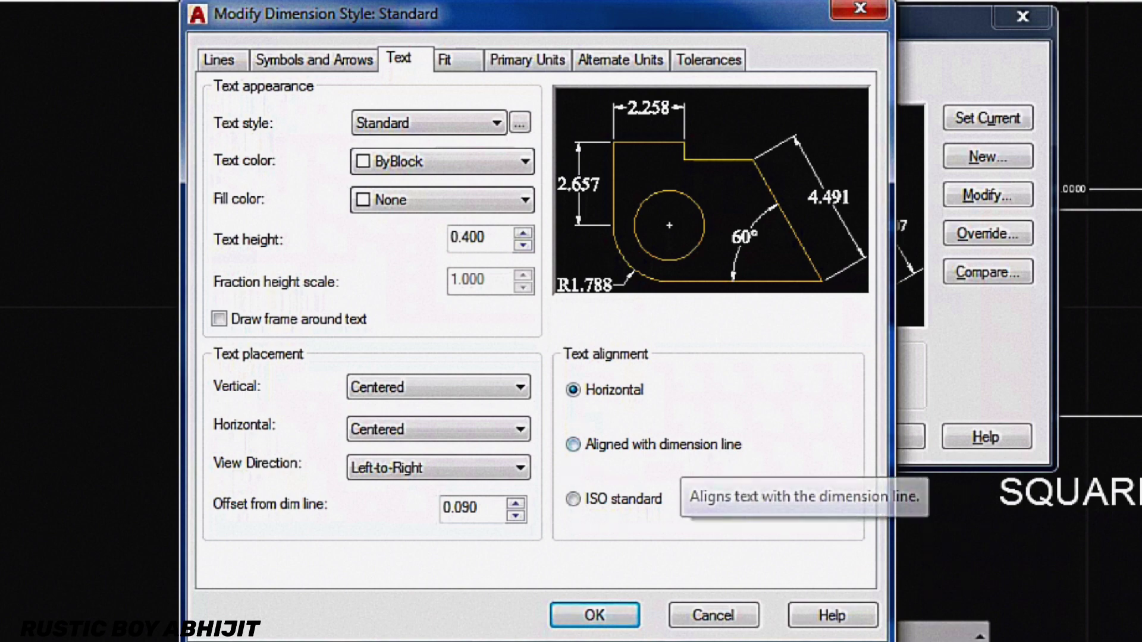
{"action": "left_click", "coordinate": [678, 446]}
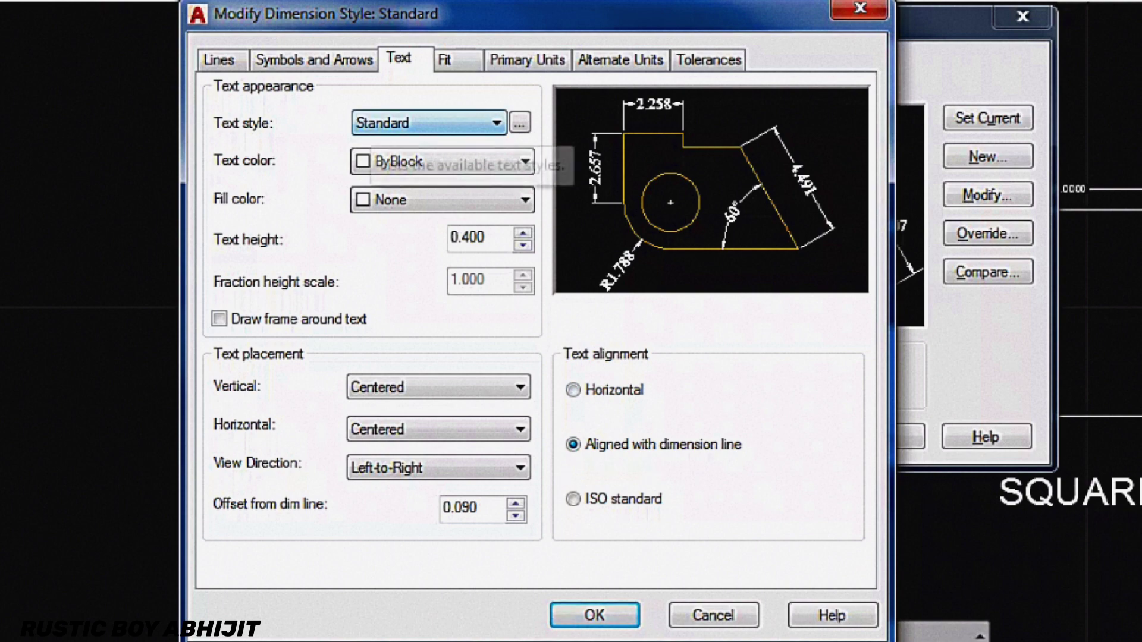
{"action": "left_click", "coordinate": [314, 59]}
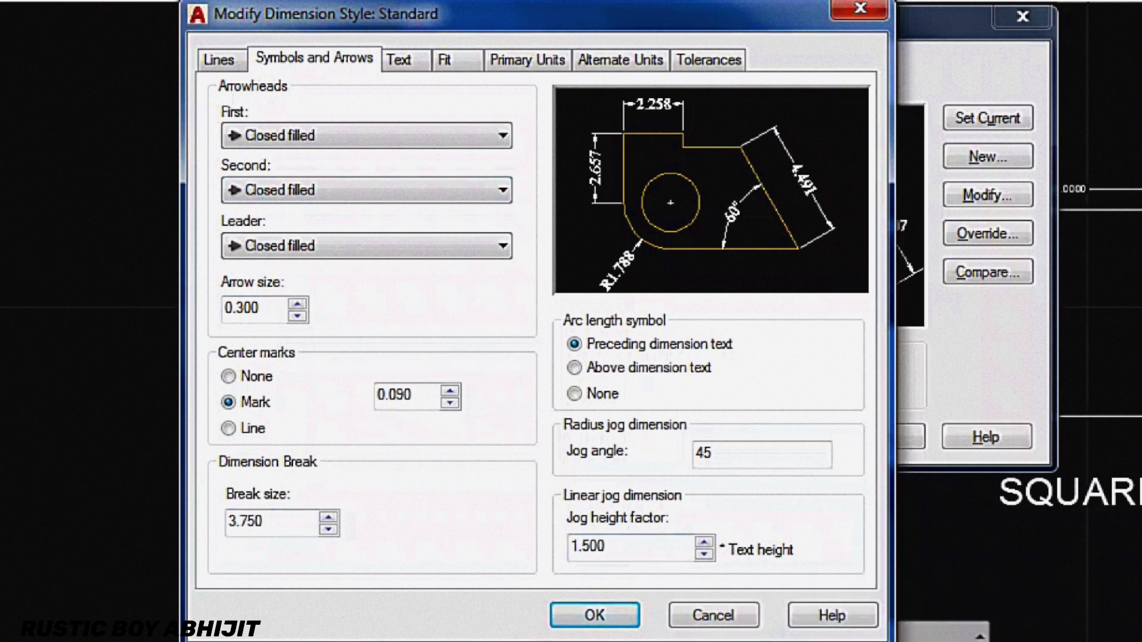
{"action": "key", "text": "ctrl+shift+Tab"}
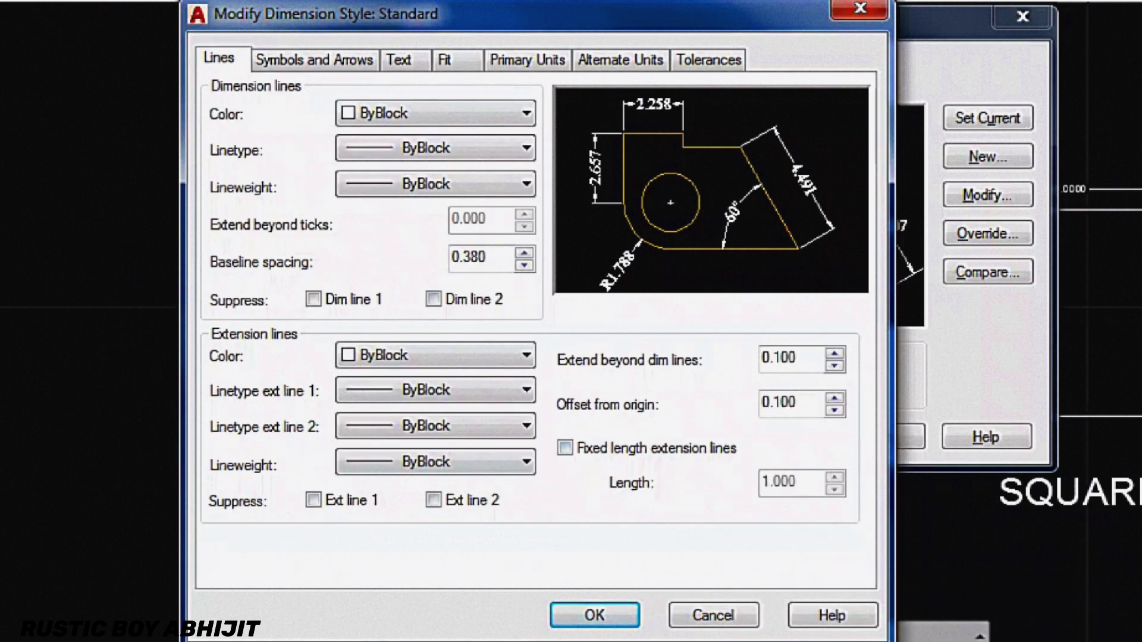
{"action": "key", "text": "Return"}
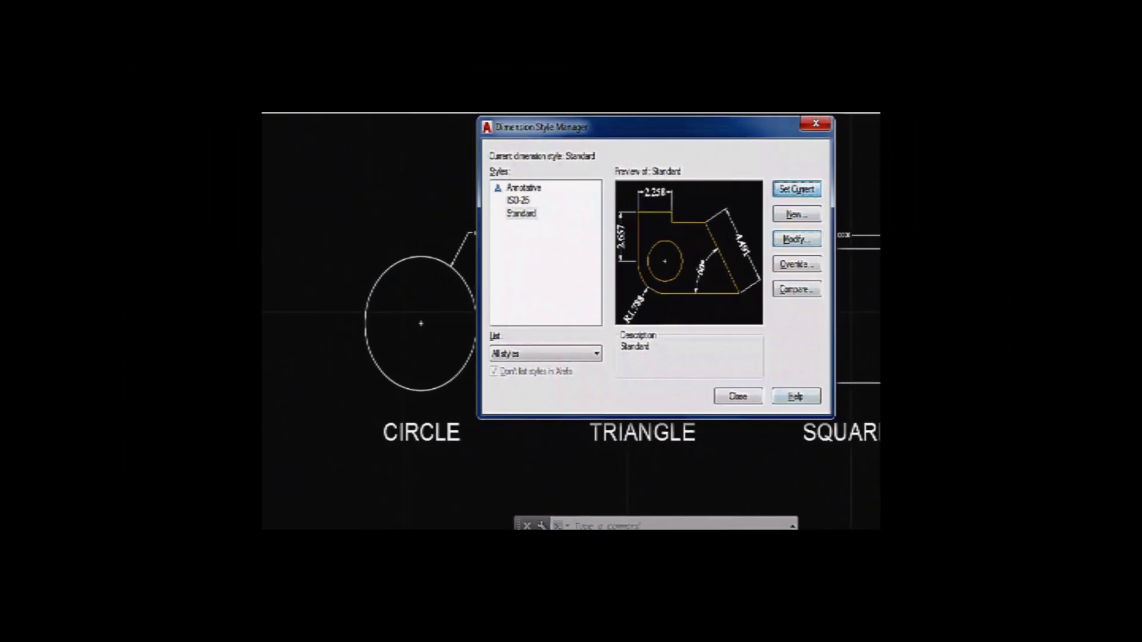
Close the Dimension Style Manager and zoom in on the triangle's top apex
{"action": "key", "text": "Escape"}
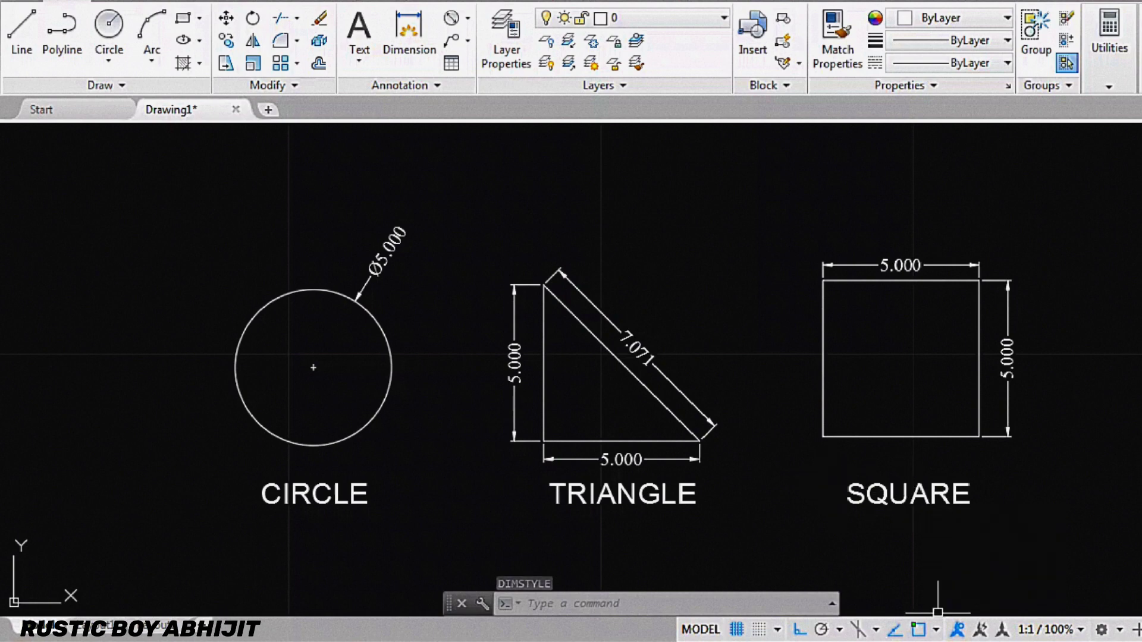
{"action": "scroll", "coordinate": [417, 247], "scroll_direction": "up", "scroll_amount": 2}
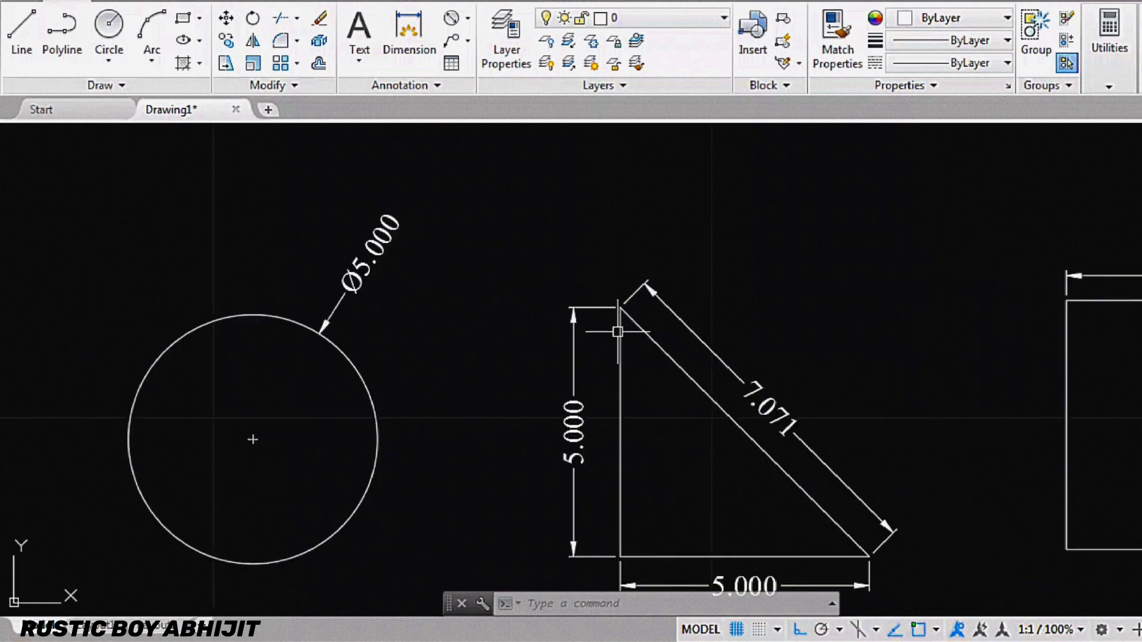
{"action": "middle_click_drag", "start_coordinate": [617, 331], "coordinate": [512, 251]}
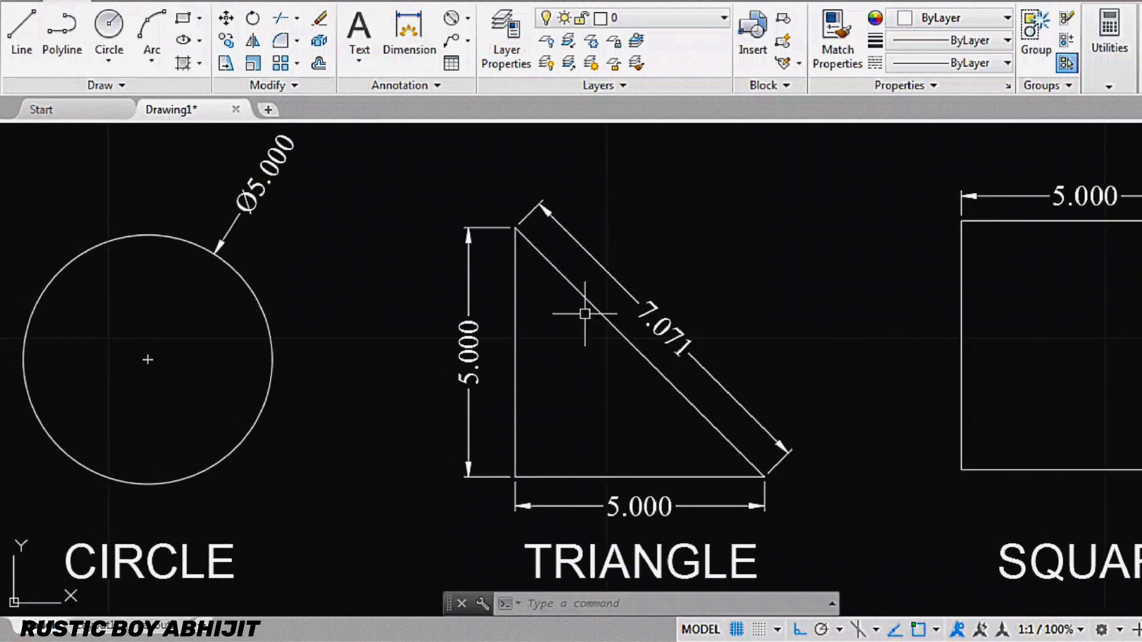
{"action": "scroll", "coordinate": [585, 314], "scroll_direction": "down", "scroll_amount": 2}
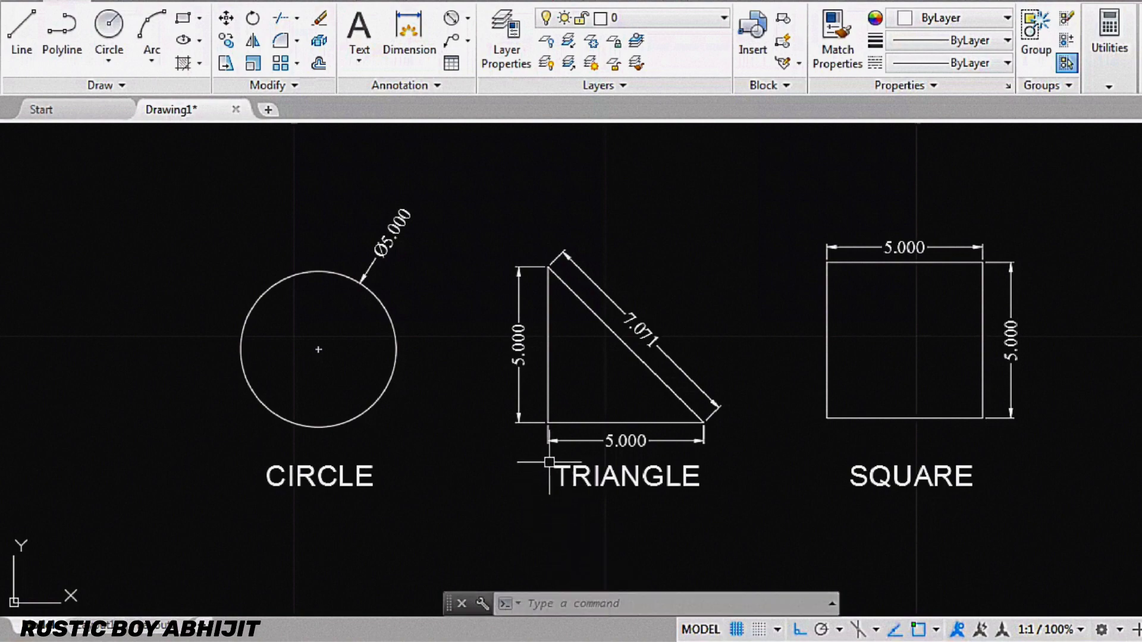
{"action": "scroll", "coordinate": [562, 243], "scroll_direction": "up", "scroll_amount": 4}
{"action": "scroll", "coordinate": [545, 234], "scroll_direction": "up", "scroll_amount": 7}
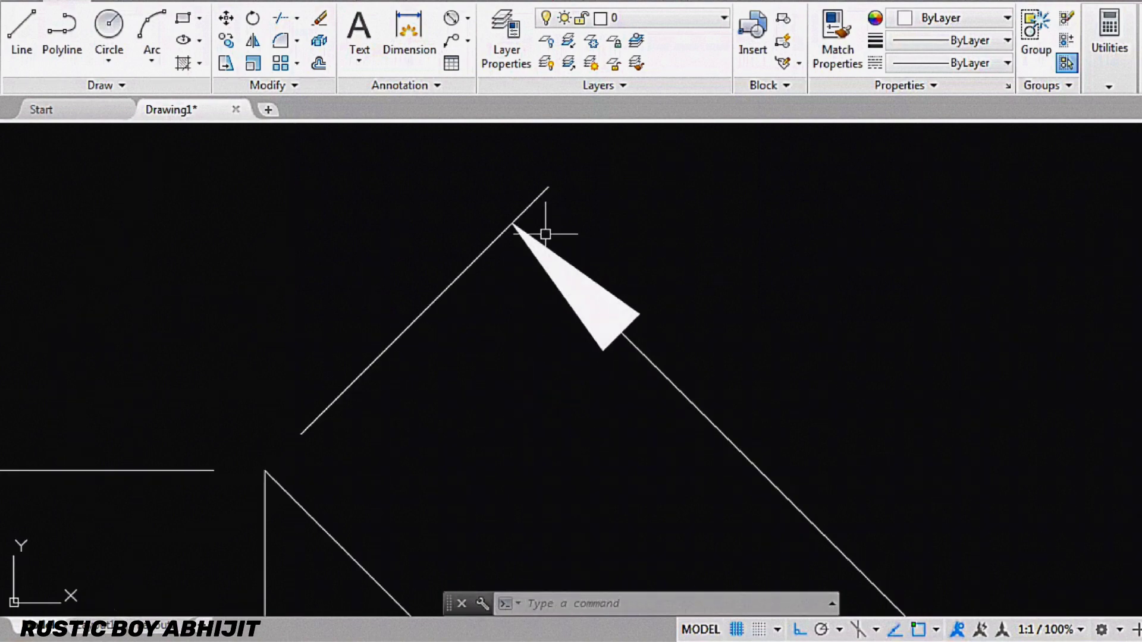
{"action": "left_click", "coordinate": [409, 33]}
{"action": "left_click", "coordinate": [265, 470]}
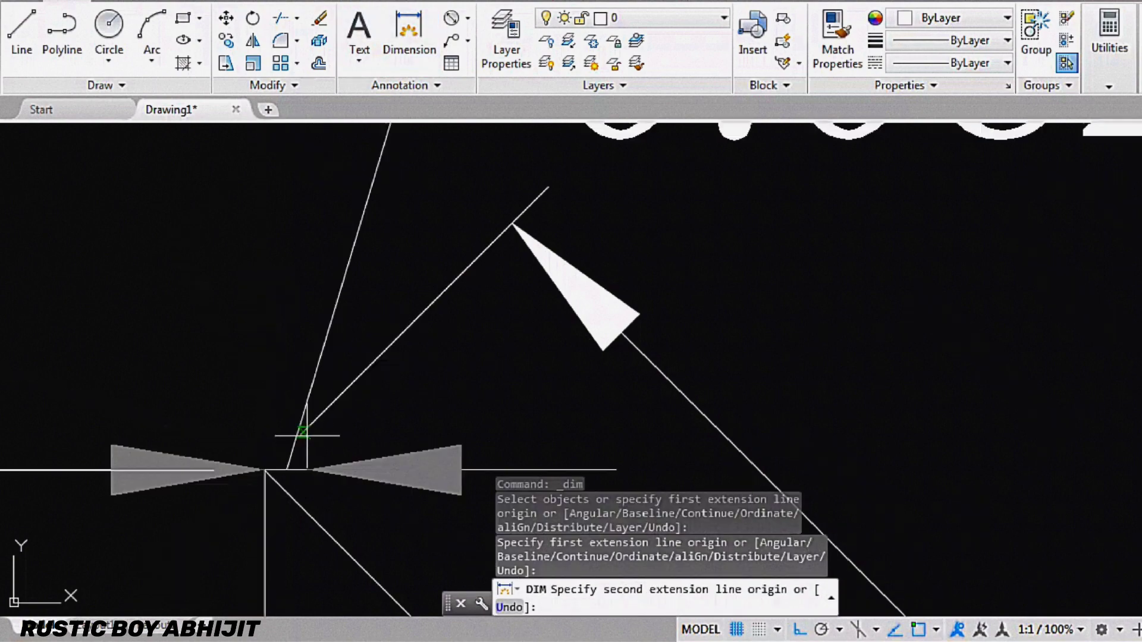
{"action": "left_click", "coordinate": [304, 431]}
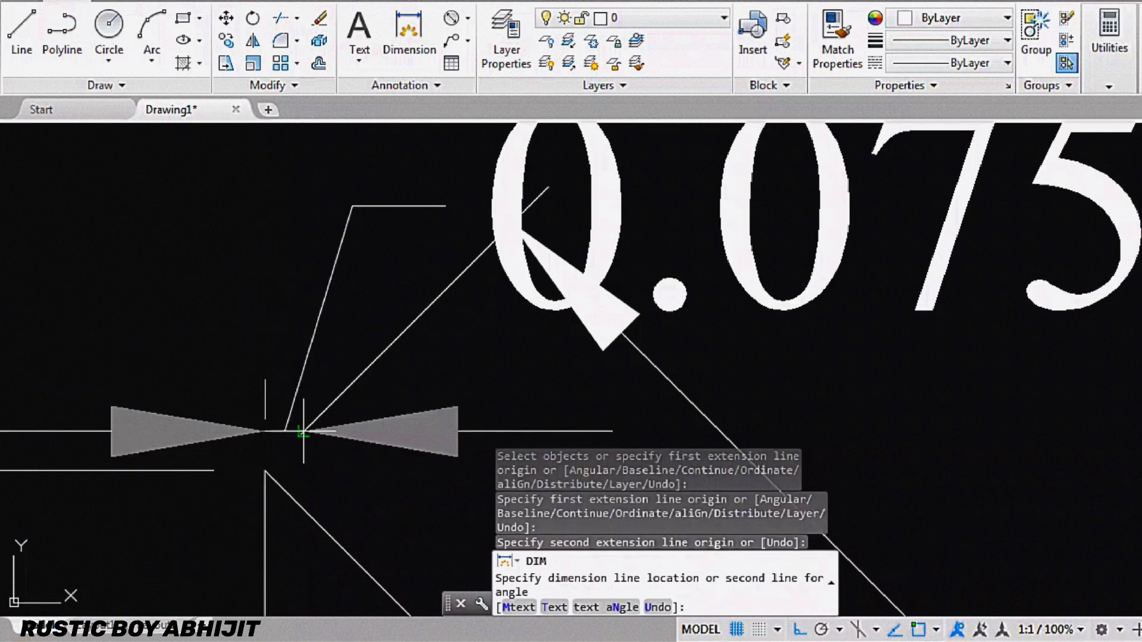
{"action": "key", "text": "Escape"}
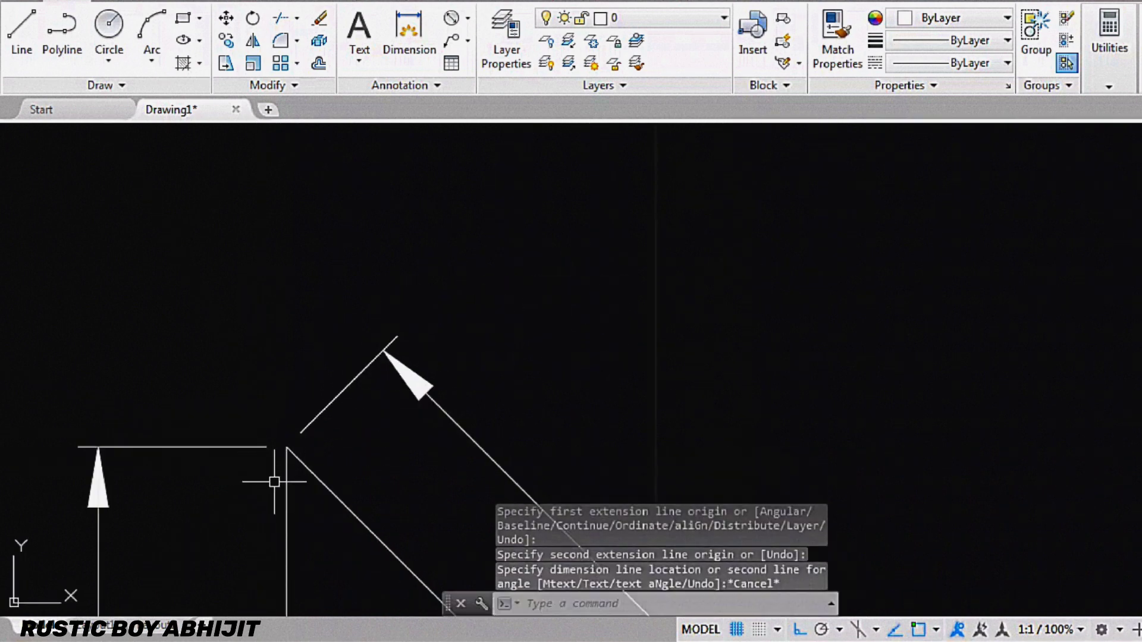
{"action": "scroll", "coordinate": [276, 464], "scroll_direction": "up", "scroll_amount": 2}
{"action": "left_click", "coordinate": [467, 17]}
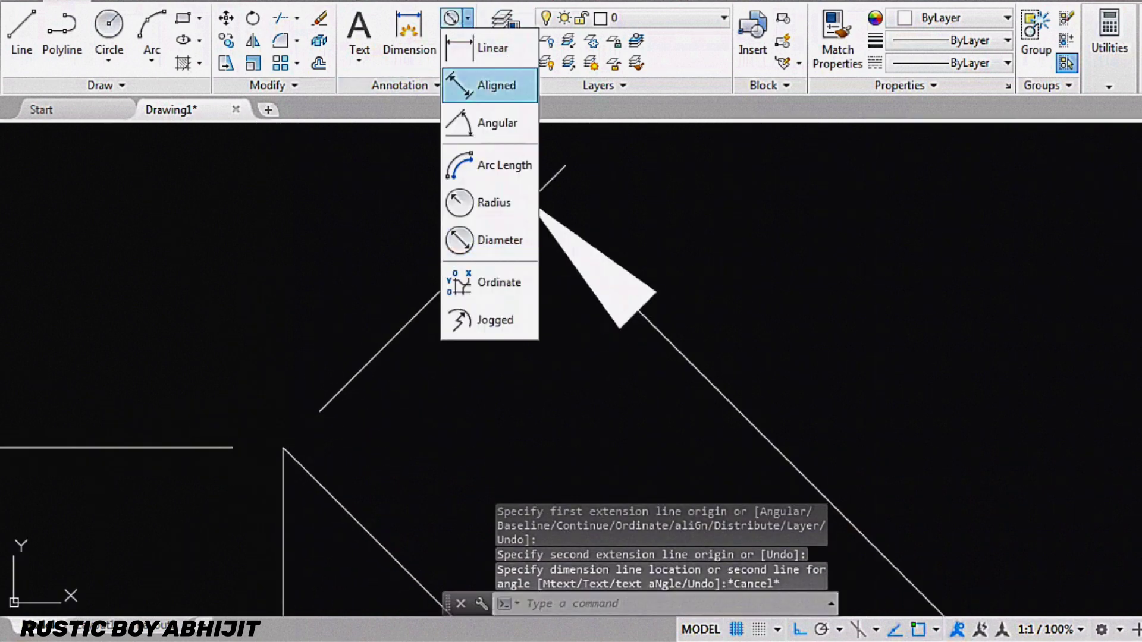
{"action": "left_click", "coordinate": [491, 84]}
{"action": "left_click", "coordinate": [283, 447]}
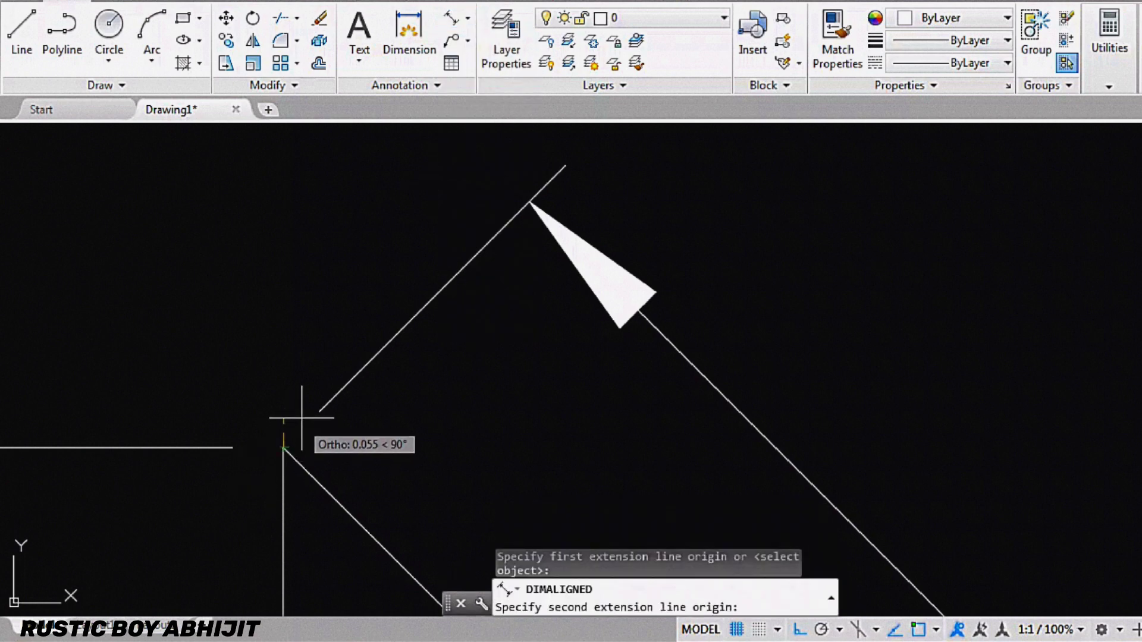
{"action": "key", "text": "F8"}
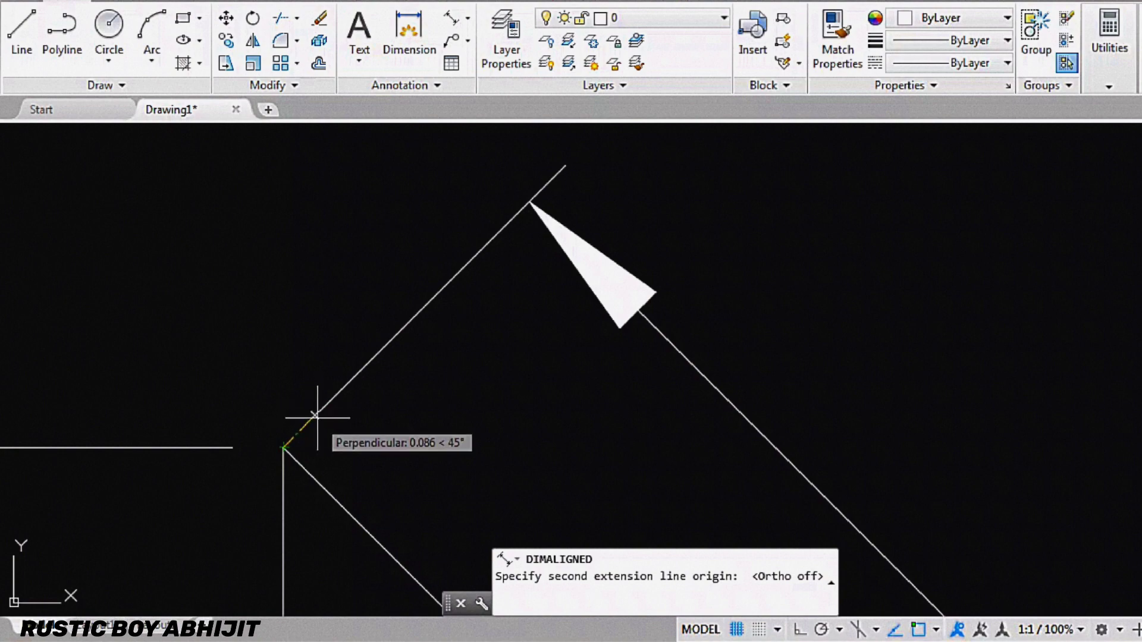
{"action": "scroll", "coordinate": [318, 407], "scroll_direction": "up", "scroll_amount": 4}
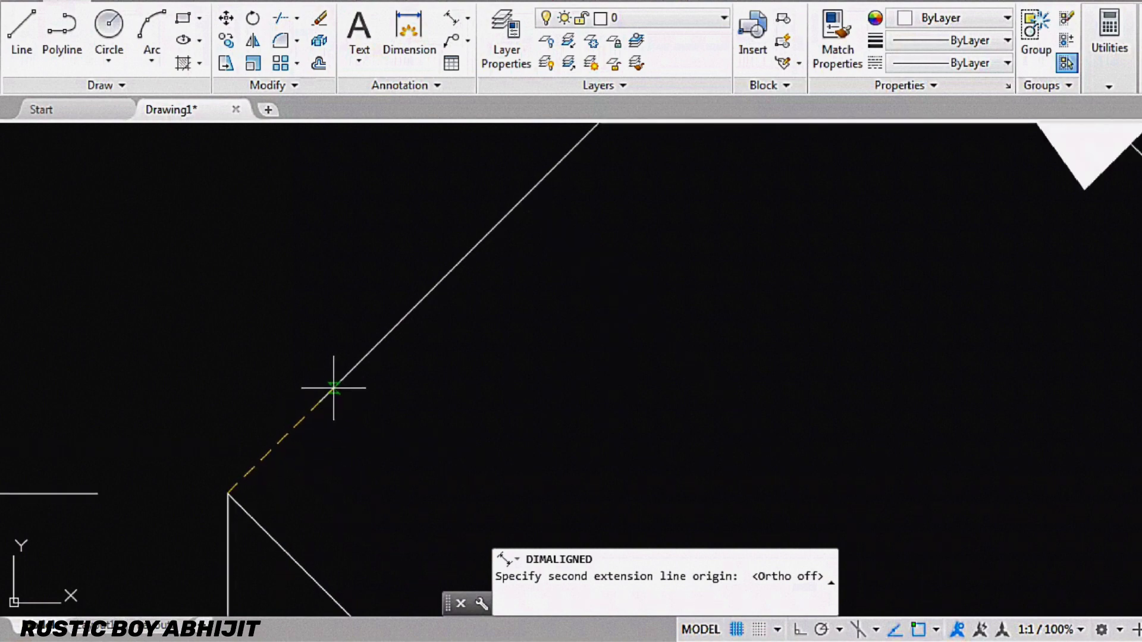
{"action": "left_click", "coordinate": [320, 402]}
{"action": "scroll", "coordinate": [320, 402], "scroll_direction": "down", "scroll_amount": 5}
{"action": "scroll", "coordinate": [314, 403], "scroll_direction": "down", "scroll_amount": 2}
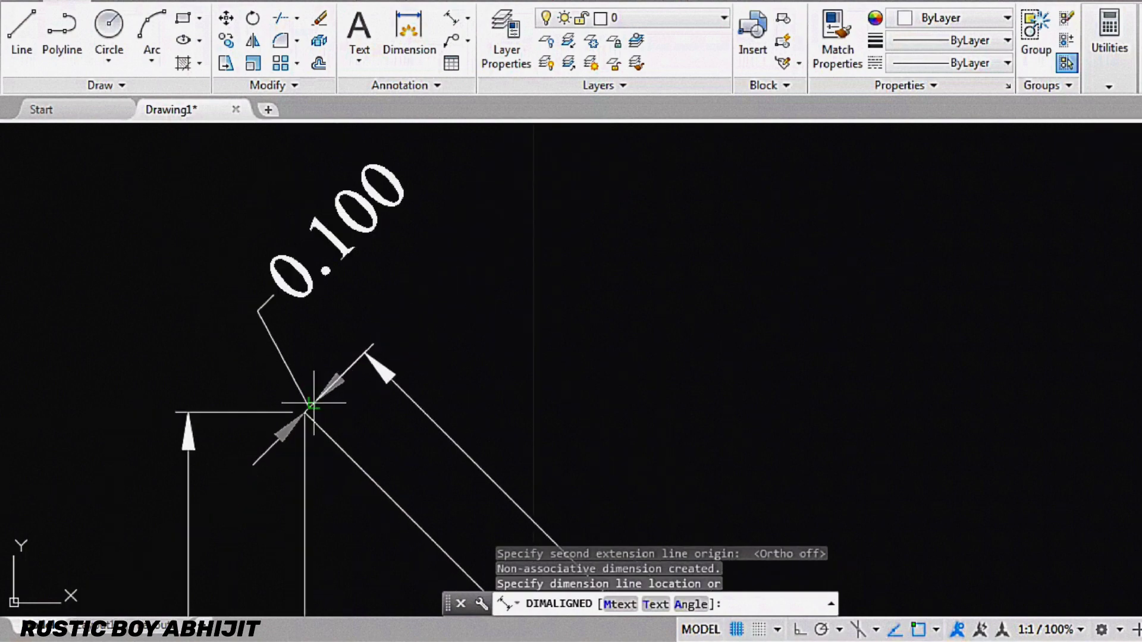
{"action": "left_click", "coordinate": [306, 396]}
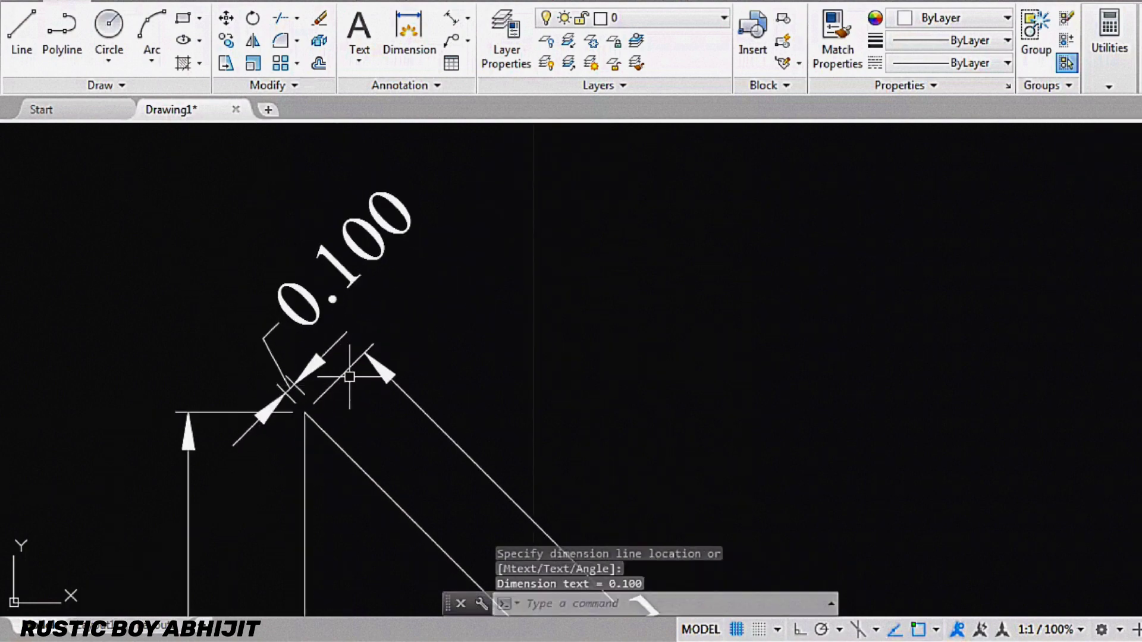
{"action": "scroll", "coordinate": [375, 349], "scroll_direction": "up", "scroll_amount": 5}
{"action": "scroll", "coordinate": [374, 349], "scroll_direction": "up", "scroll_amount": 3}
{"action": "key", "text": "Return"}
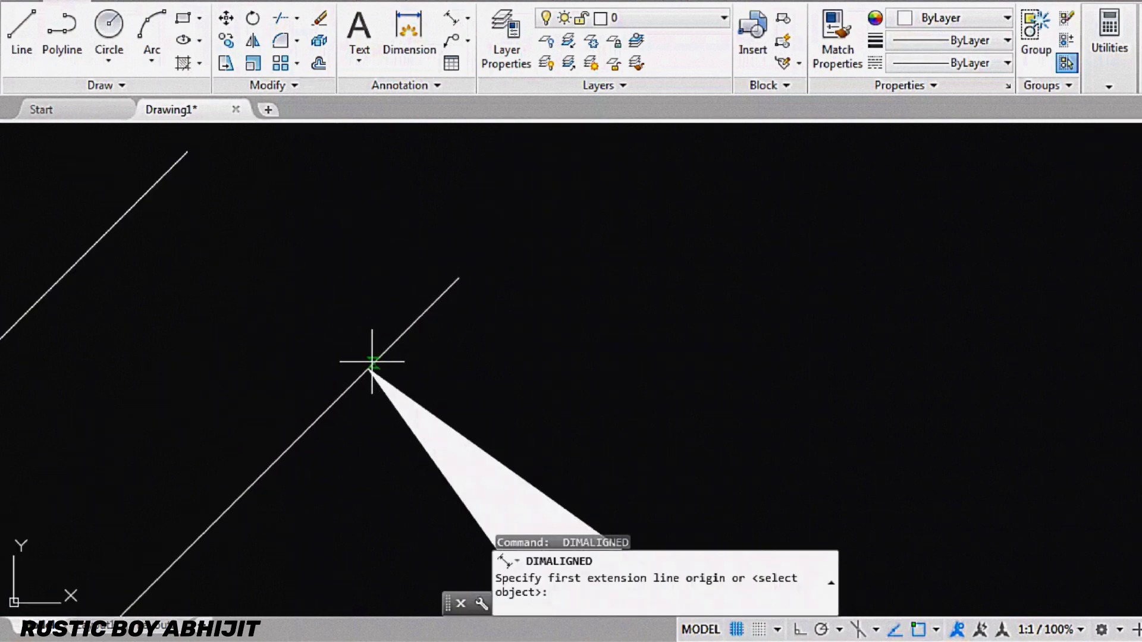
{"action": "left_click", "coordinate": [368, 368]}
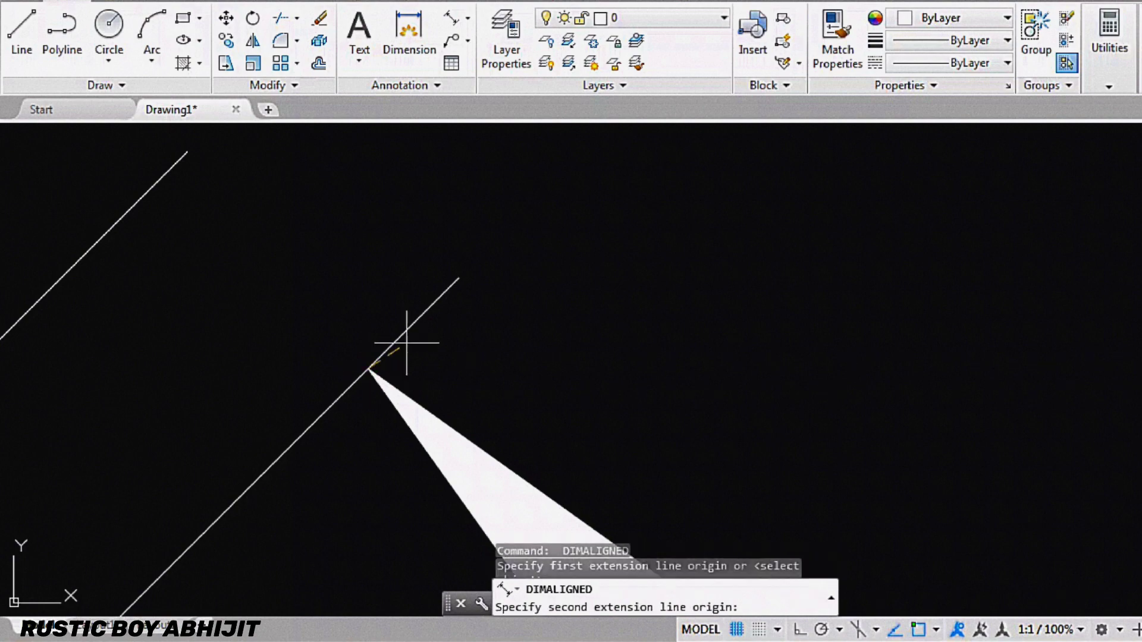
{"action": "left_click", "coordinate": [456, 276]}
{"action": "scroll", "coordinate": [484, 319], "scroll_direction": "down", "scroll_amount": 3}
{"action": "scroll", "coordinate": [484, 301], "scroll_direction": "down", "scroll_amount": 1}
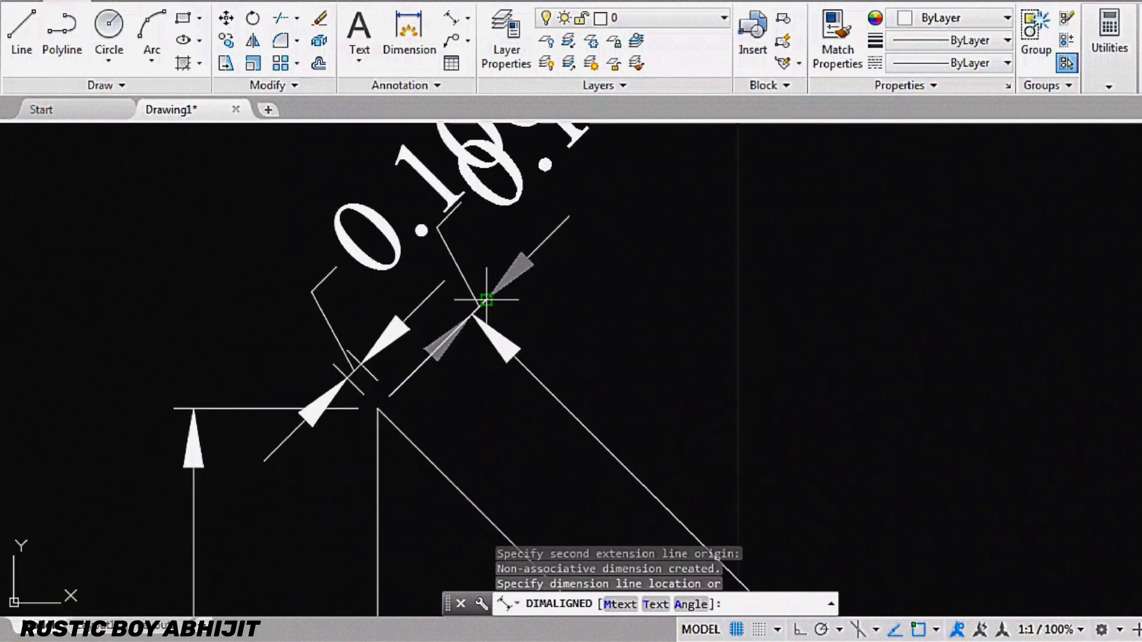
{"action": "key", "text": "Escape"}
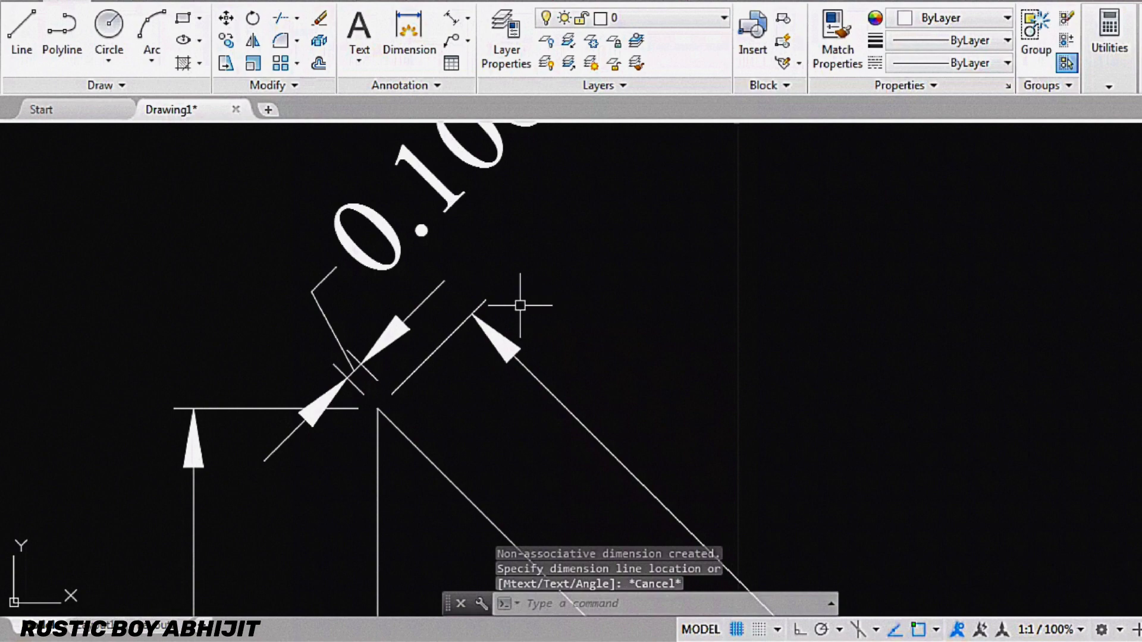
{"action": "left_click", "coordinate": [445, 184]}
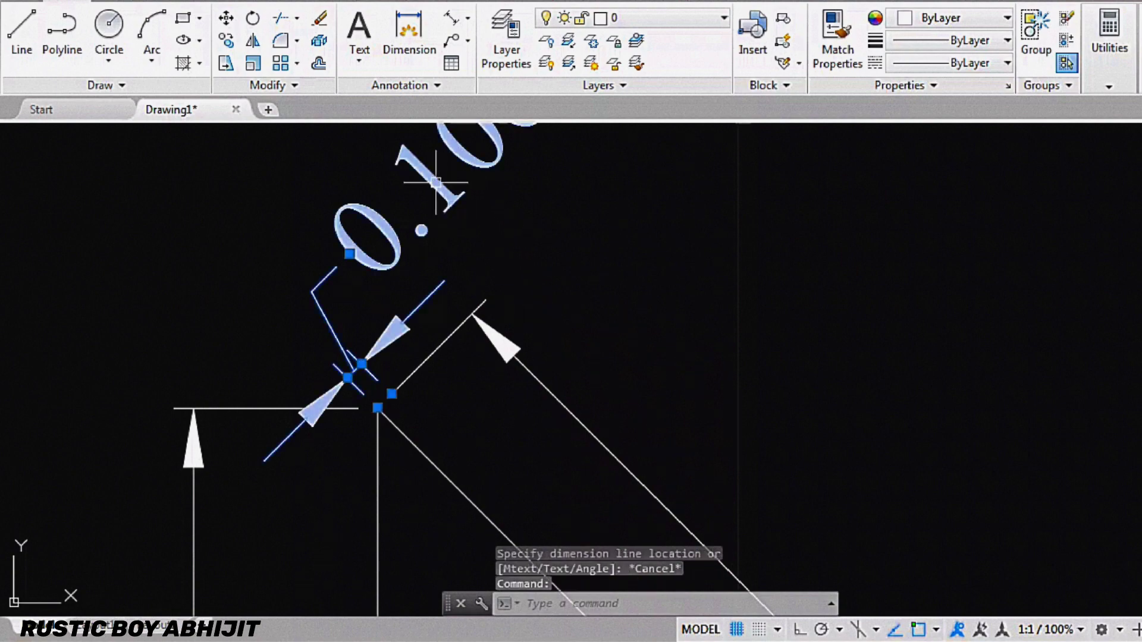
{"action": "key", "text": "Delete"}
{"action": "scroll", "coordinate": [515, 248], "scroll_direction": "down", "scroll_amount": 5}
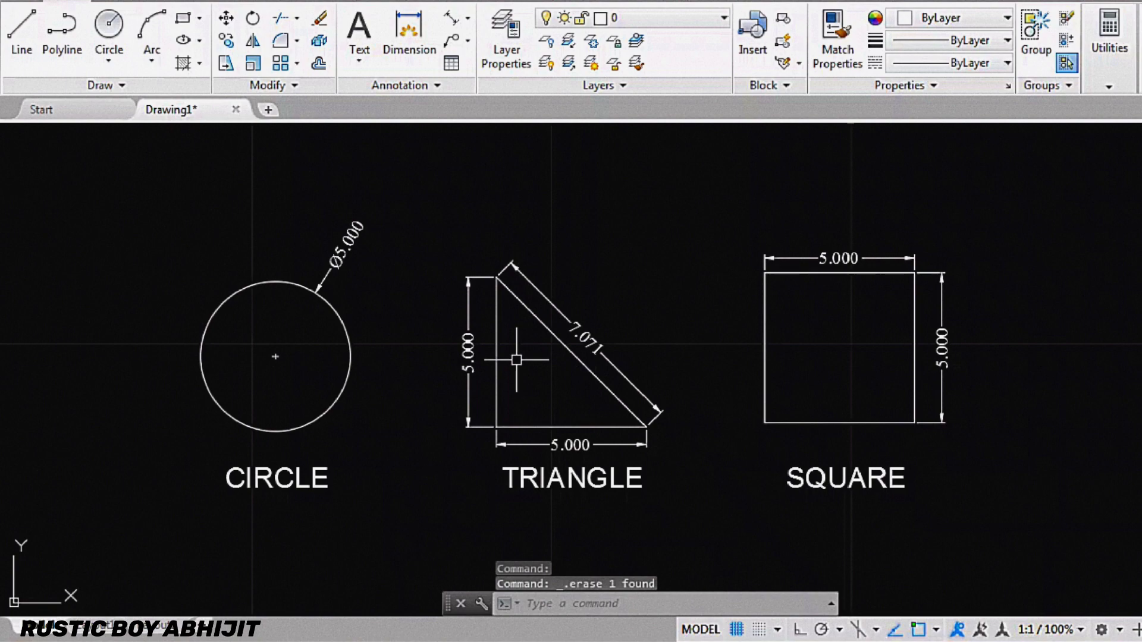
Add an R2.500 radius dimension inside the circle, then view all three shapes
{"action": "scroll", "coordinate": [471, 351], "scroll_direction": "up", "scroll_amount": 2}
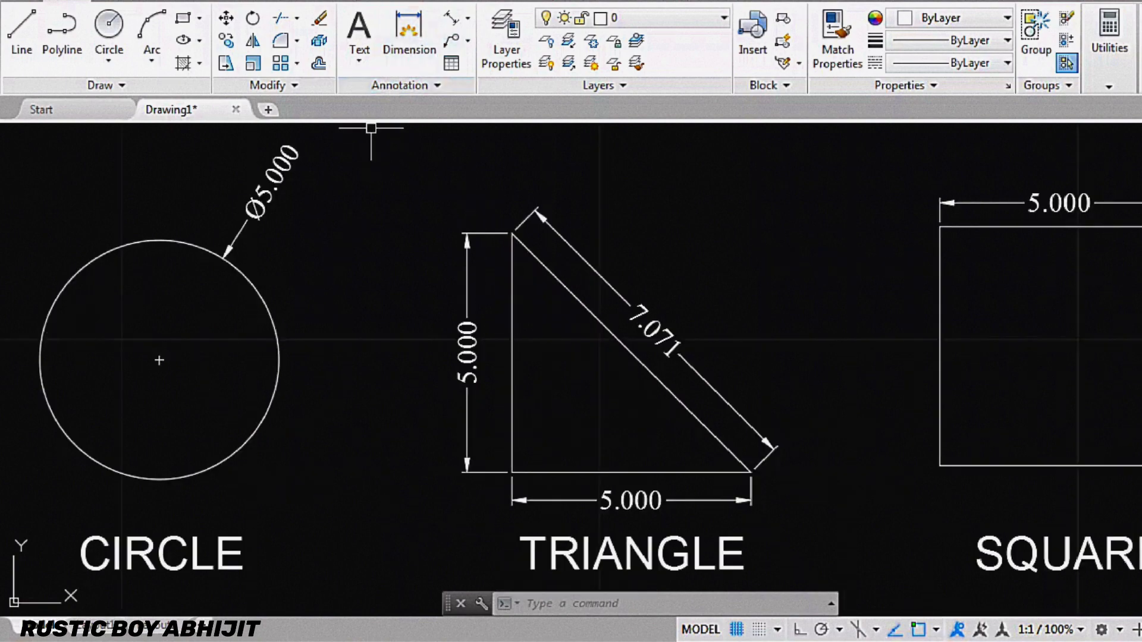
{"action": "left_click", "coordinate": [468, 18]}
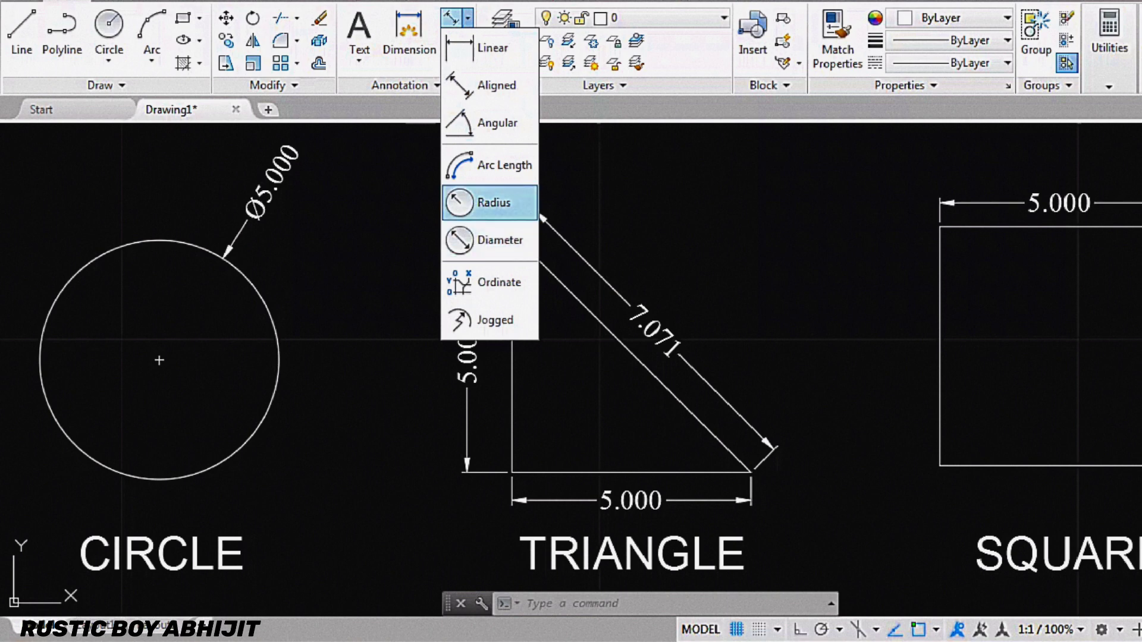
{"action": "left_click", "coordinate": [484, 196]}
{"action": "left_click", "coordinate": [269, 418]}
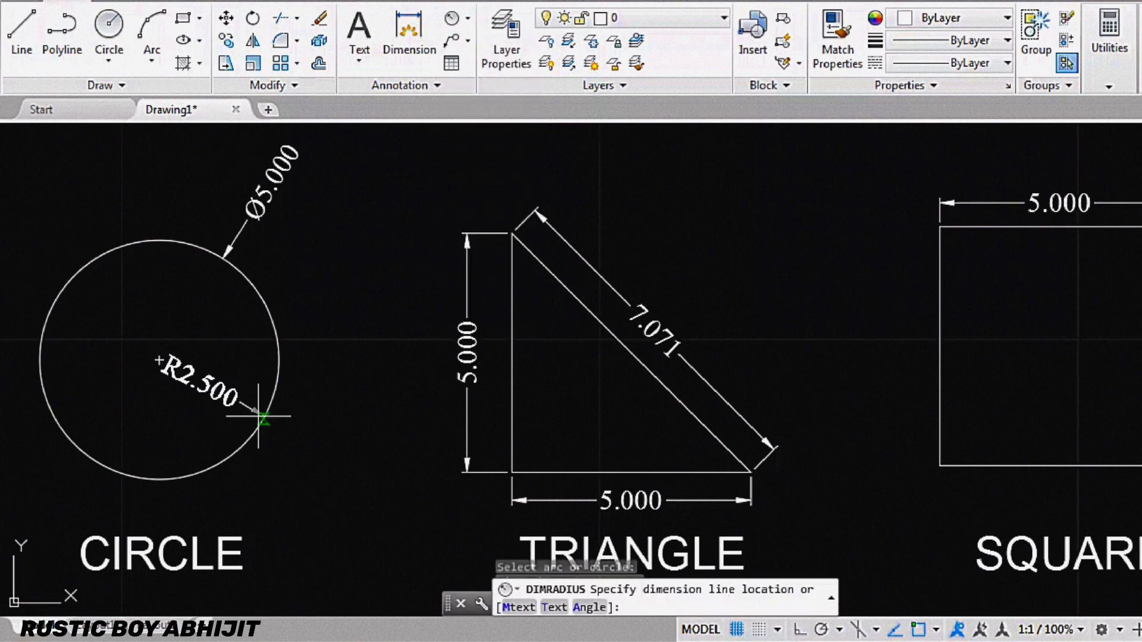
{"action": "scroll", "coordinate": [242, 409], "scroll_direction": "up", "scroll_amount": 3}
{"action": "scroll", "coordinate": [241, 410], "scroll_direction": "down", "scroll_amount": 3}
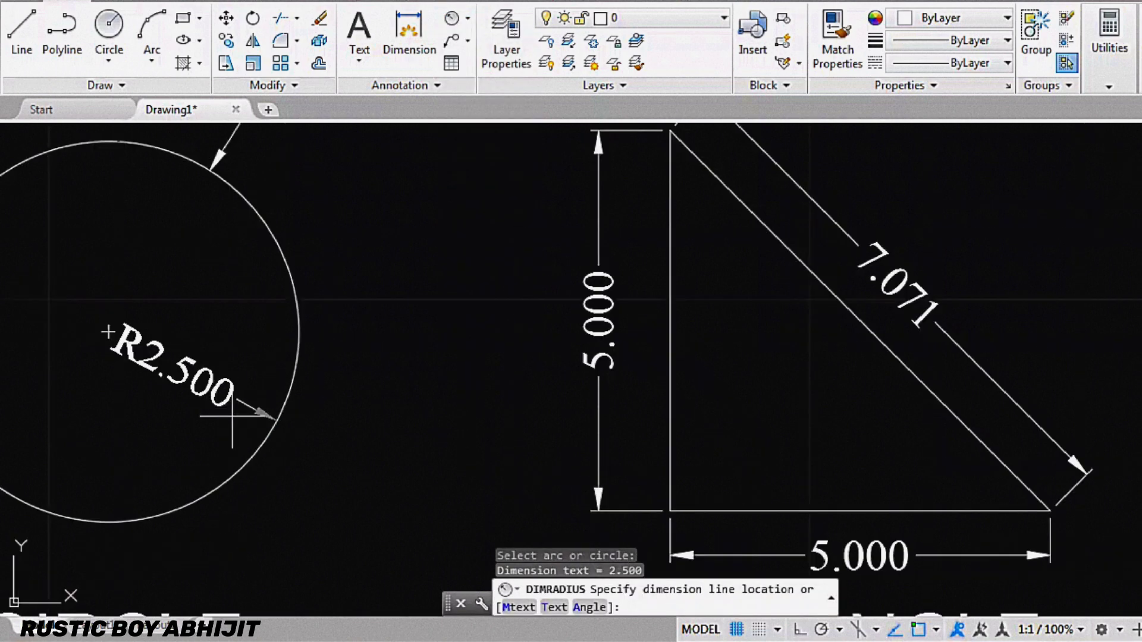
{"action": "left_click", "coordinate": [242, 419]}
{"action": "mouse_move", "coordinate": [286, 431]}
{"action": "middle_mouse_down"}
{"action": "mouse_move", "coordinate": [337, 440]}
{"action": "mouse_move", "coordinate": [377, 428]}
{"action": "middle_mouse_up"}
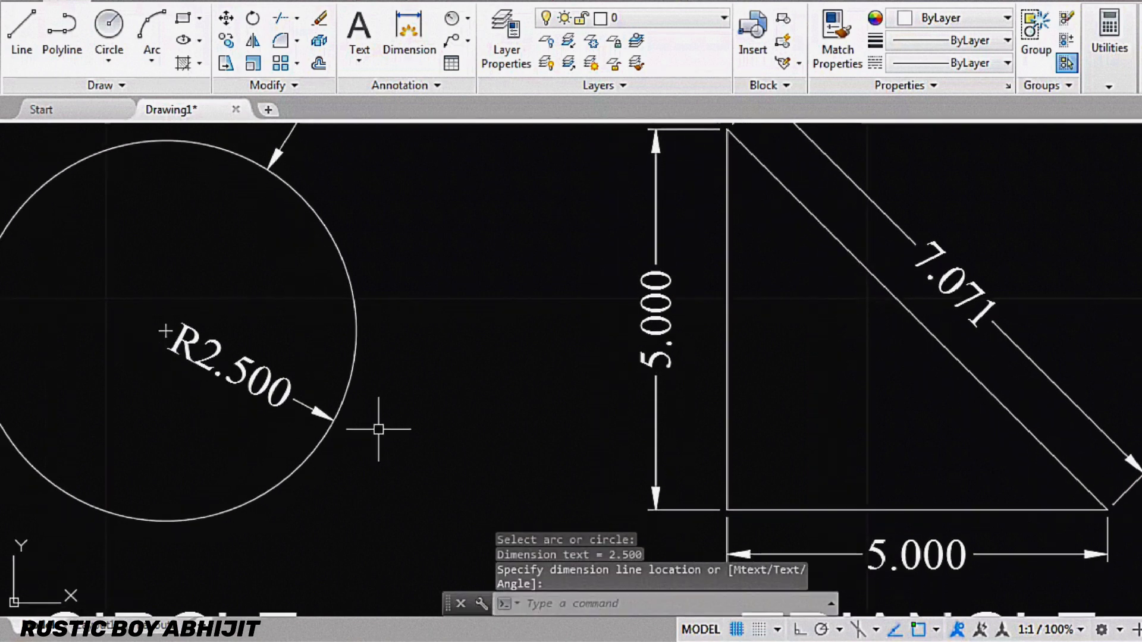
{"action": "scroll", "coordinate": [416, 435], "scroll_direction": "down", "scroll_amount": 2}
{"action": "middle_click_drag", "start_coordinate": [454, 438], "coordinate": [361, 443]}
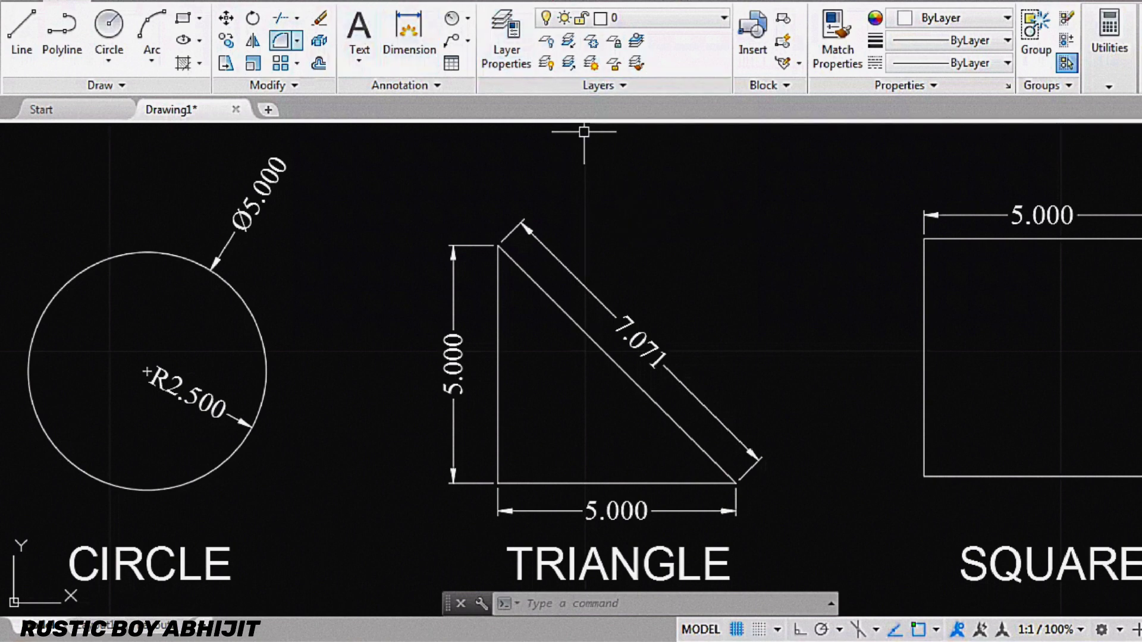
{"action": "left_click", "coordinate": [468, 18]}
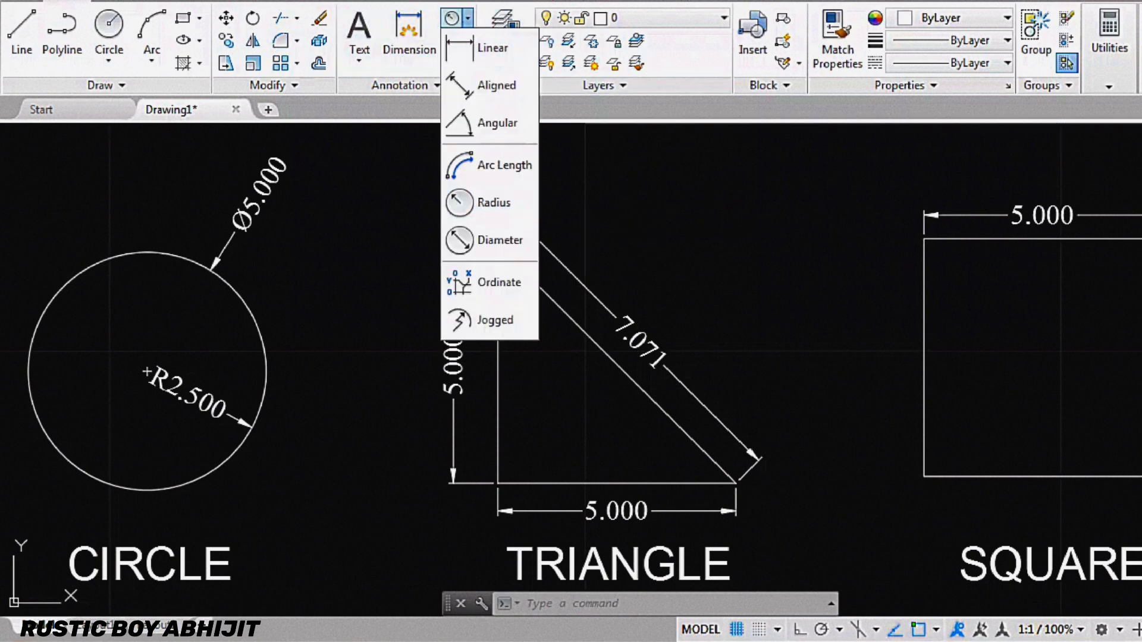
Dimension the 90° angle between the triangle's vertical and bottom edges
{"action": "left_click", "coordinate": [496, 123]}
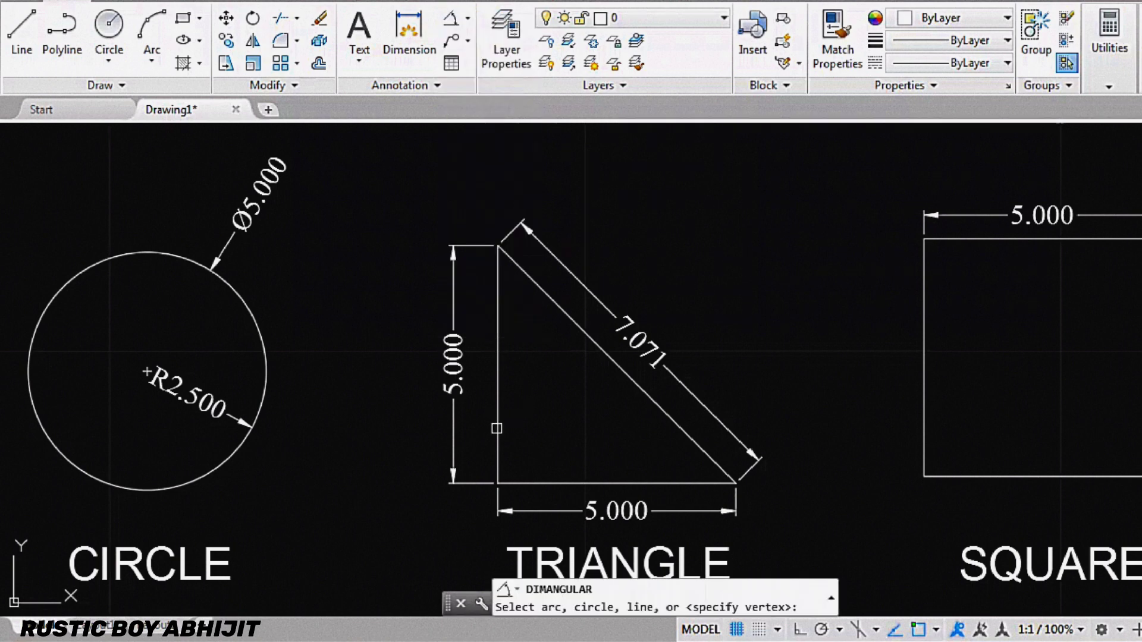
{"action": "left_click", "coordinate": [497, 429]}
{"action": "left_click", "coordinate": [538, 482]}
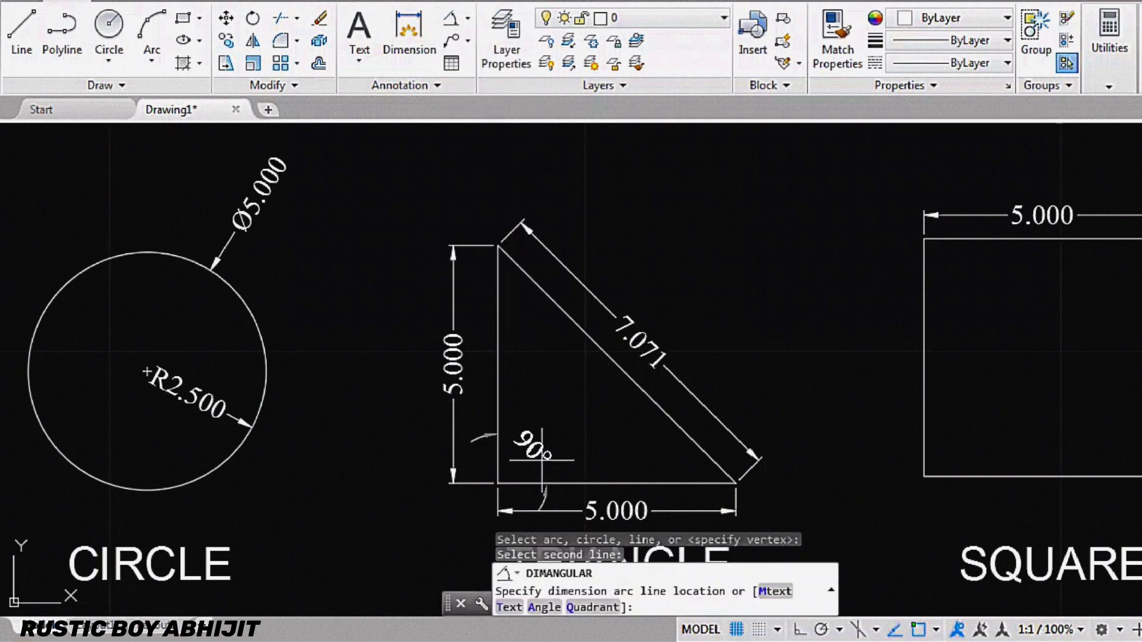
{"action": "left_click", "coordinate": [552, 445]}
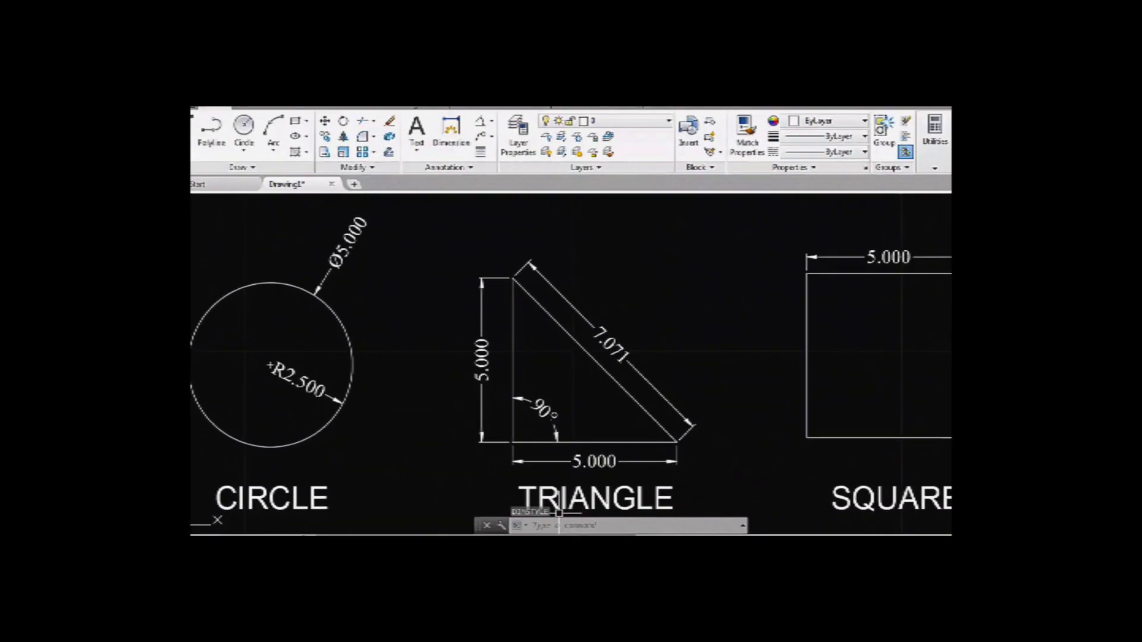
Set drawing angle units to Deg/Min/Sec with 0d00'00" precision
{"action": "type", "text": "d"}
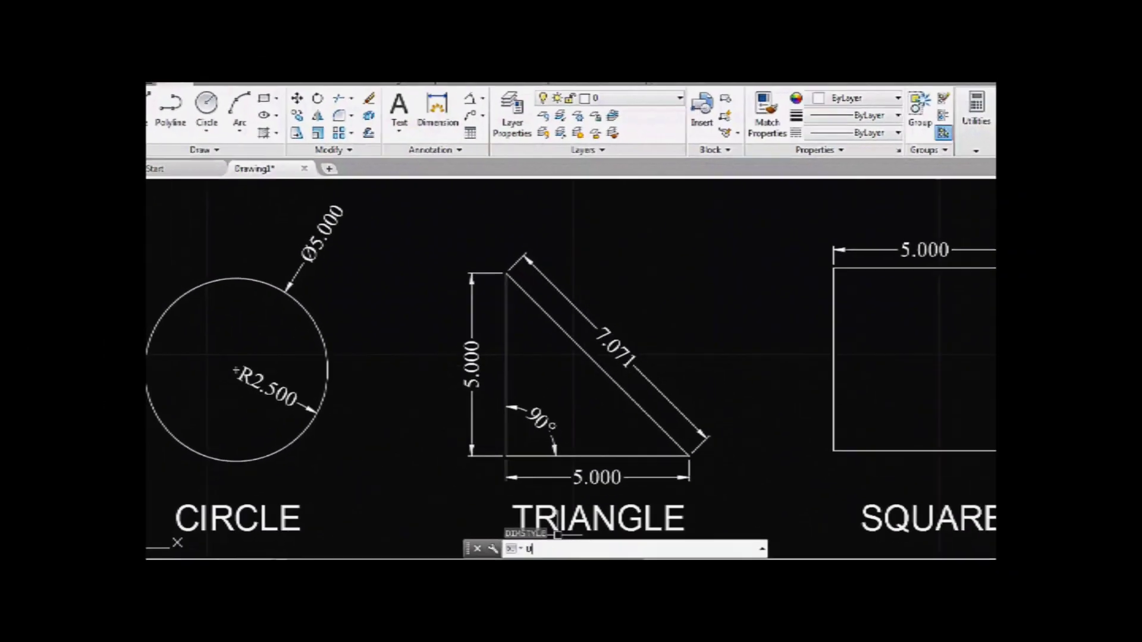
{"action": "type", "text": "n"}
{"action": "key", "text": "Return"}
{"action": "left_click", "coordinate": [684, 220]}
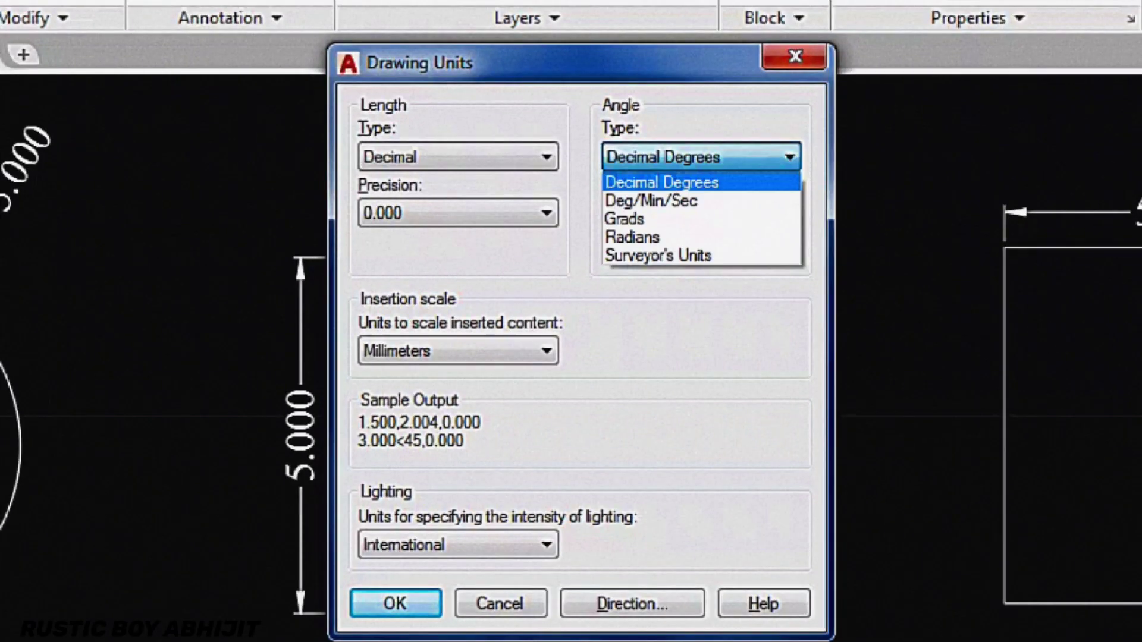
{"action": "left_click", "coordinate": [651, 200]}
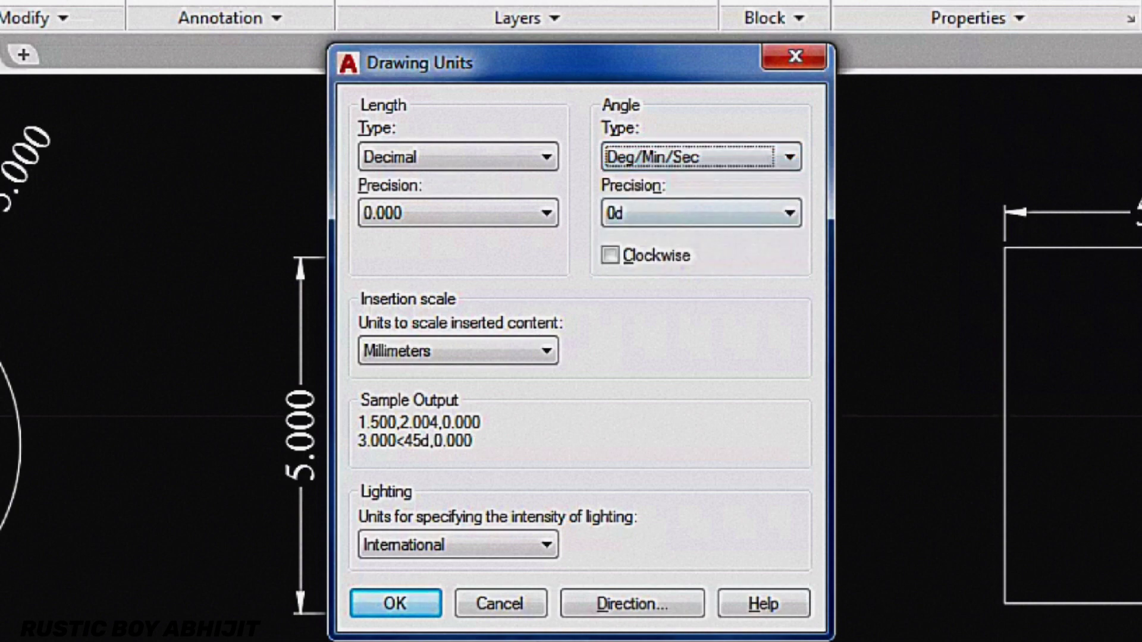
{"action": "left_click", "coordinate": [700, 212]}
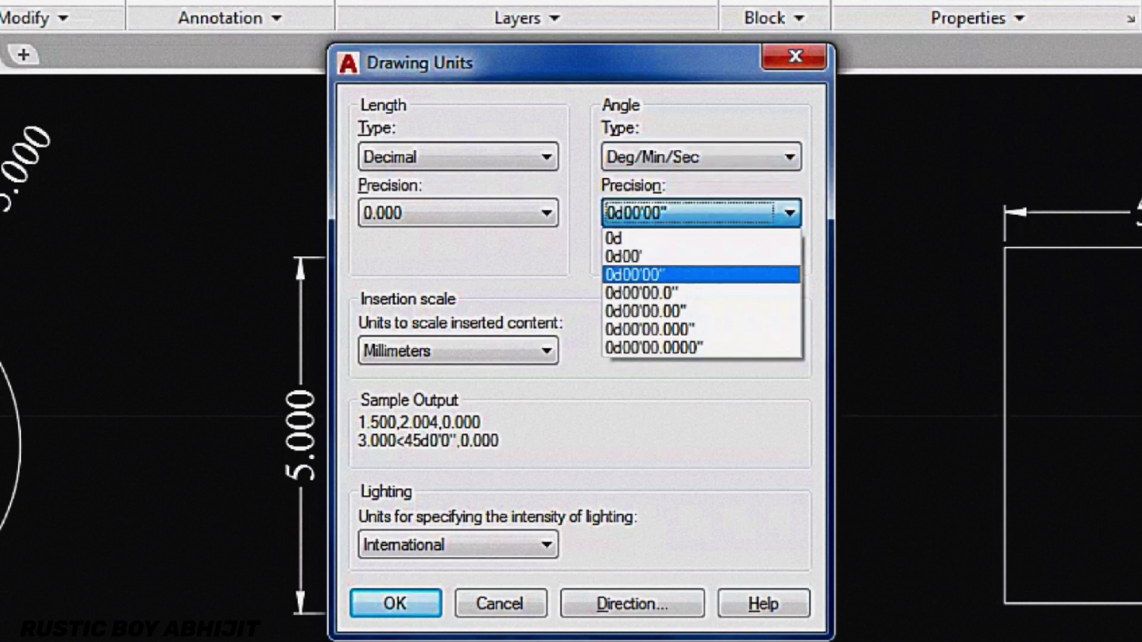
{"action": "key", "text": "Return"}
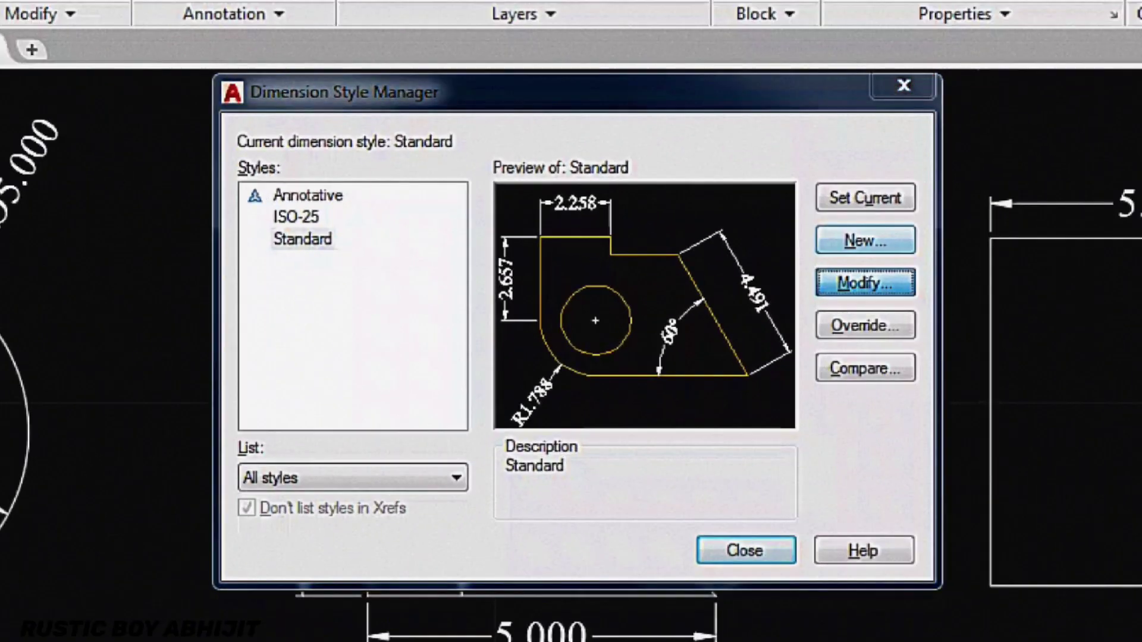
Give the Standard style Degrees Minutes Seconds angular format with 0d00'00" precision
{"action": "left_click", "coordinate": [844, 286]}
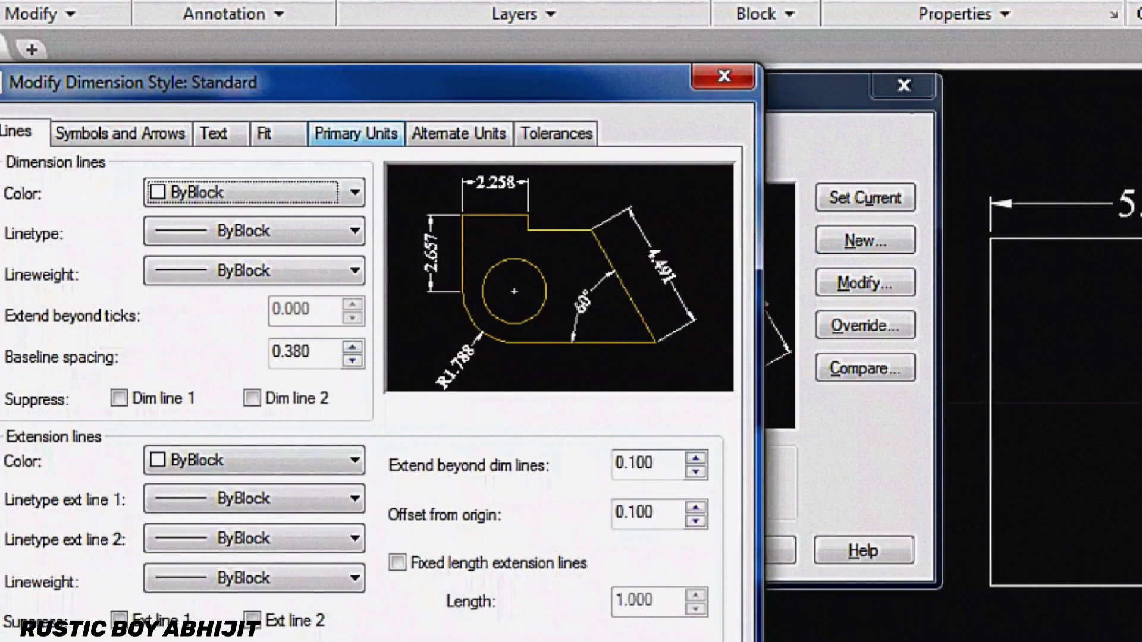
{"action": "left_click", "coordinate": [356, 133]}
{"action": "left_click", "coordinate": [619, 545]}
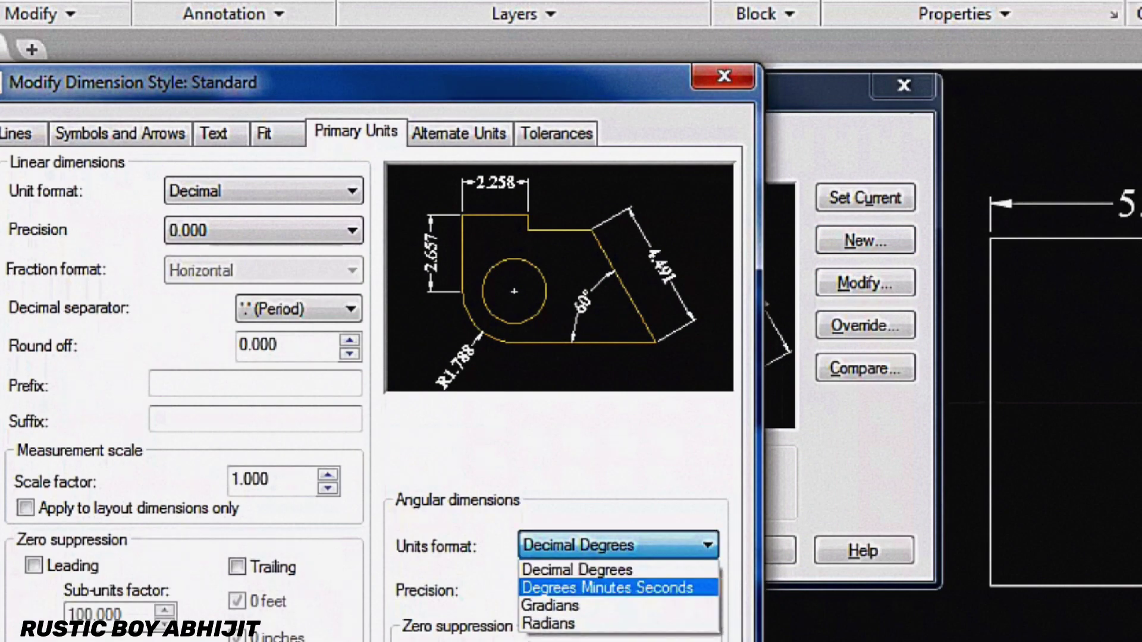
{"action": "left_click", "coordinate": [613, 589]}
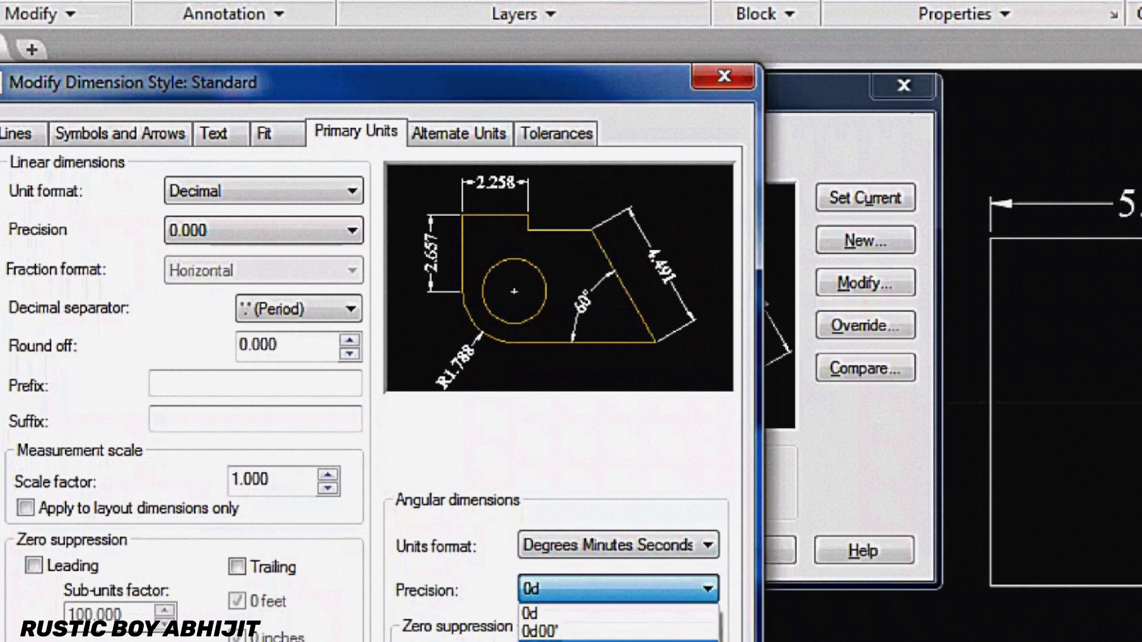
{"action": "key", "text": "Return"}
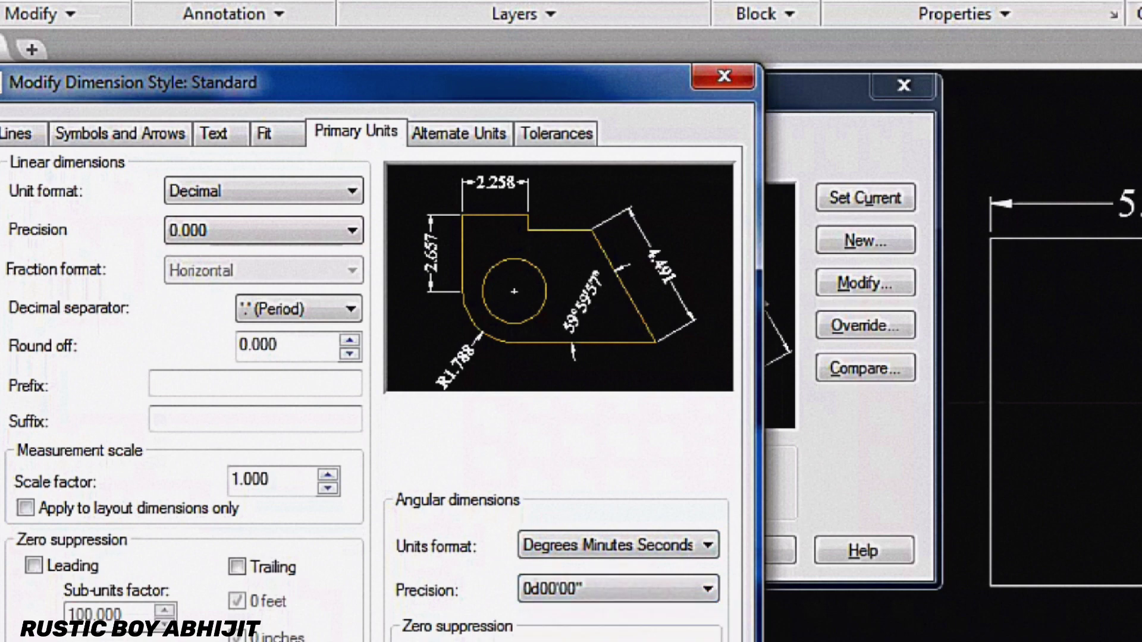
{"action": "key", "text": "Return"}
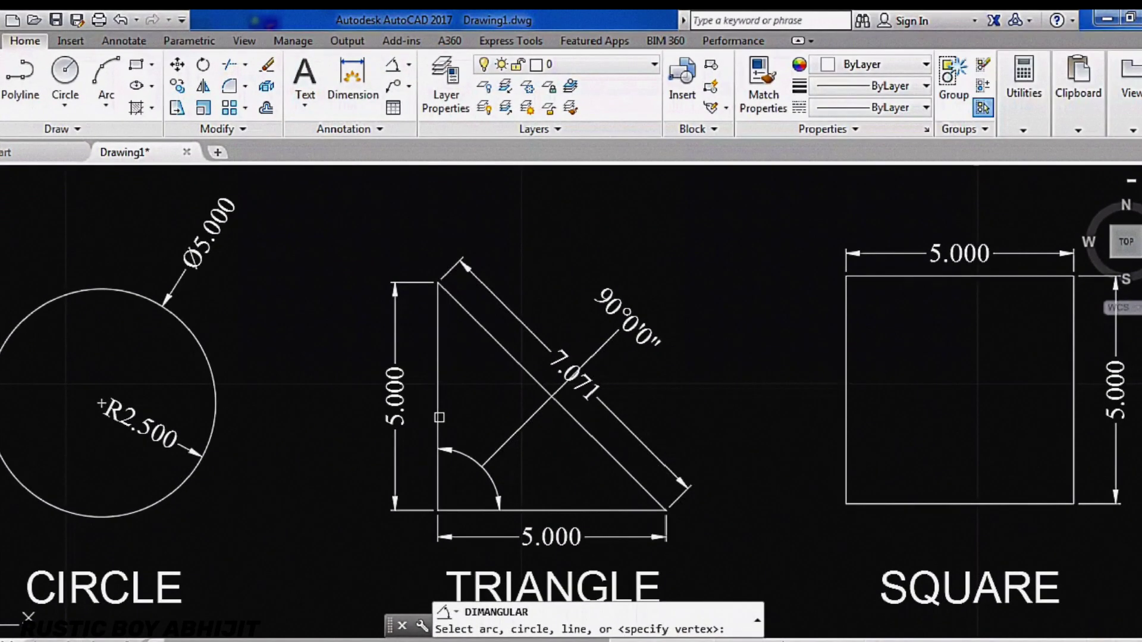
Add a new 90°0'0" angle dimension in the triangle and delete the misplaced old one
{"action": "left_click", "coordinate": [437, 415]}
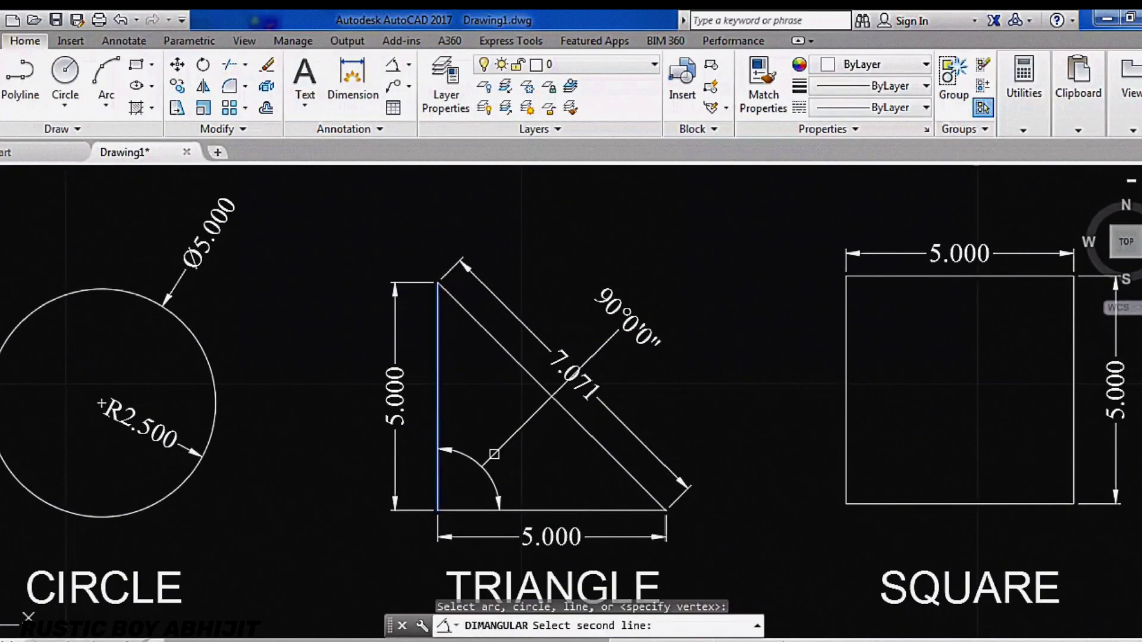
{"action": "left_click", "coordinate": [531, 510]}
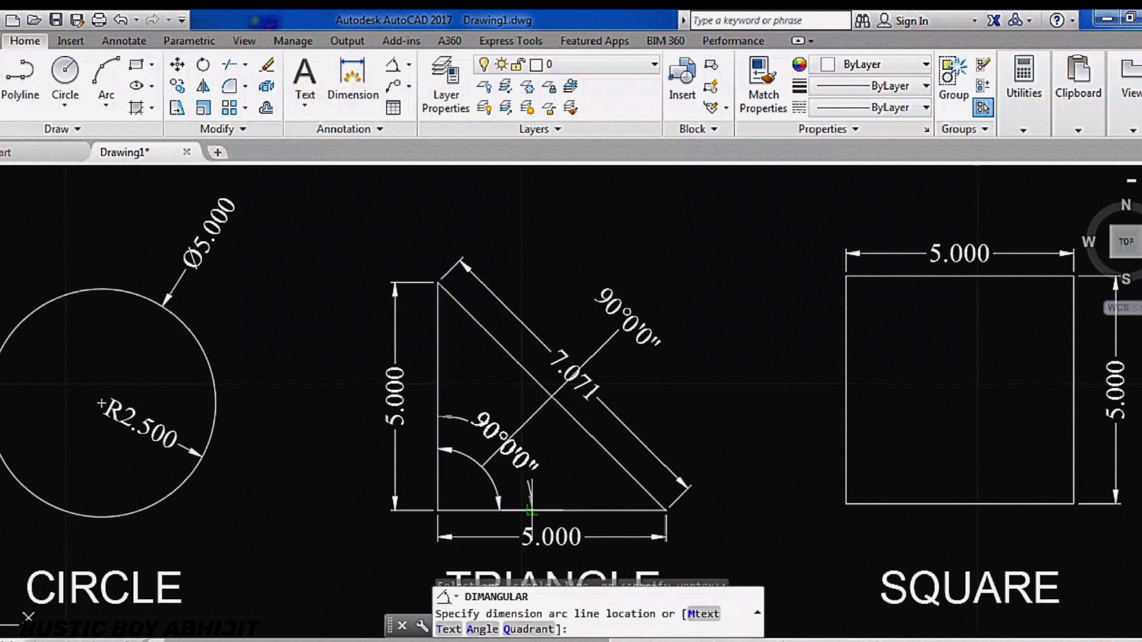
{"action": "scroll", "coordinate": [524, 469], "scroll_direction": "up", "scroll_amount": 2}
{"action": "left_click", "coordinate": [520, 470]}
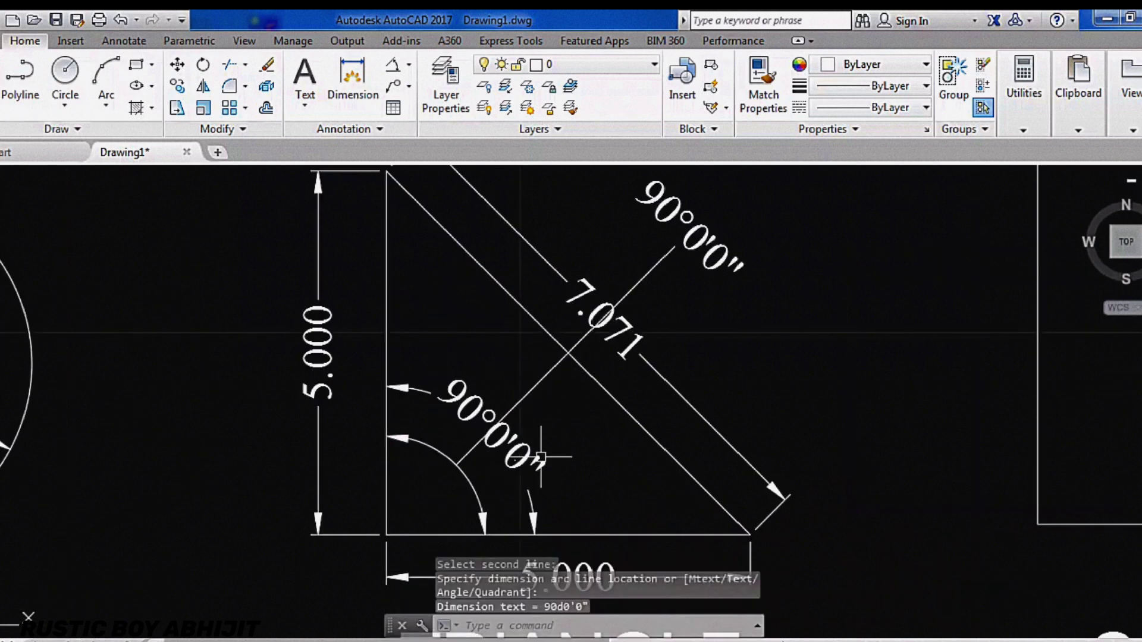
{"action": "key", "text": "Escape"}
{"action": "left_click", "coordinate": [546, 373]}
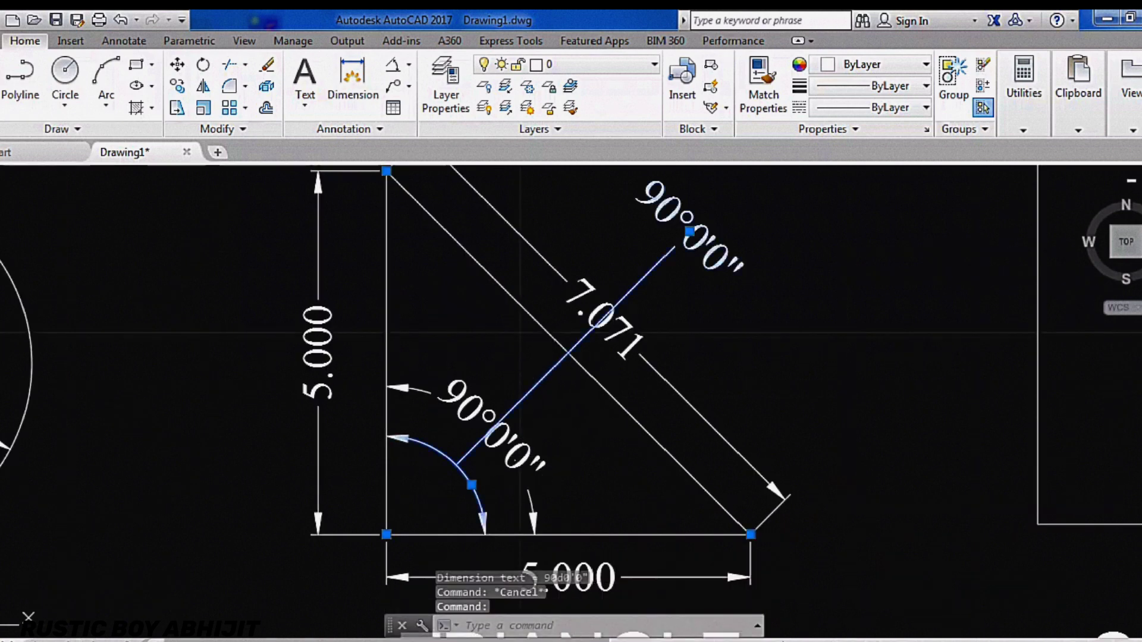
{"action": "key", "text": "Delete"}
{"action": "scroll", "coordinate": [535, 370], "scroll_direction": "down", "scroll_amount": 2}
{"action": "mouse_move", "coordinate": [504, 435]}
{"action": "middle_mouse_down"}
{"action": "mouse_move", "coordinate": [633, 455]}
{"action": "mouse_move", "coordinate": [531, 408]}
{"action": "middle_mouse_up"}
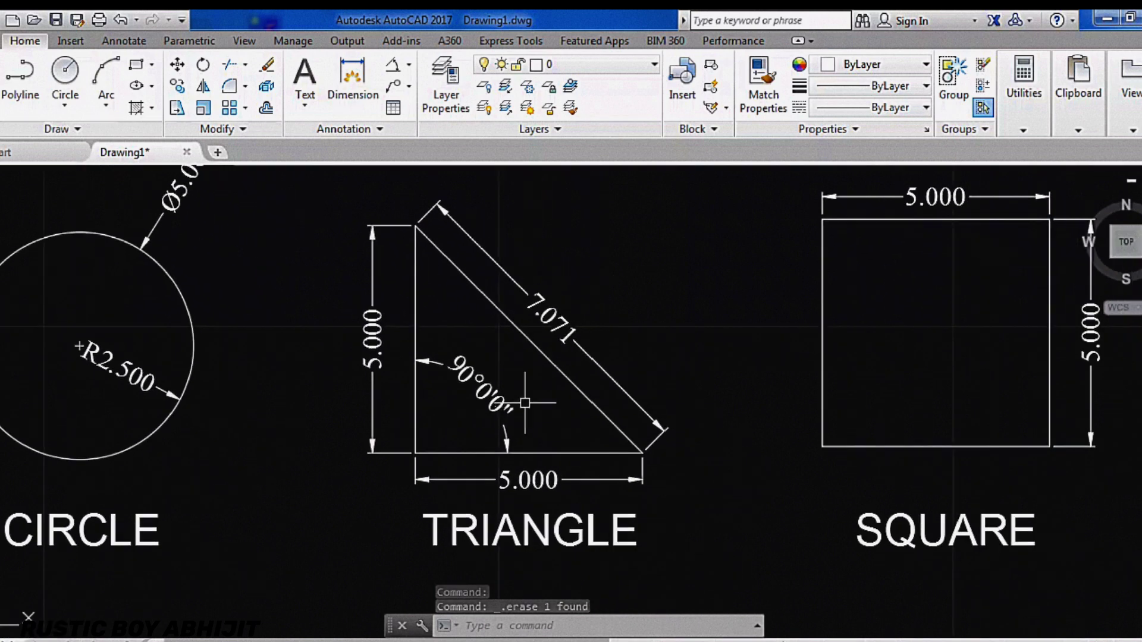
Dimension the 90°0'0" angle between the square's left and bottom edges
{"action": "left_click", "coordinate": [392, 65]}
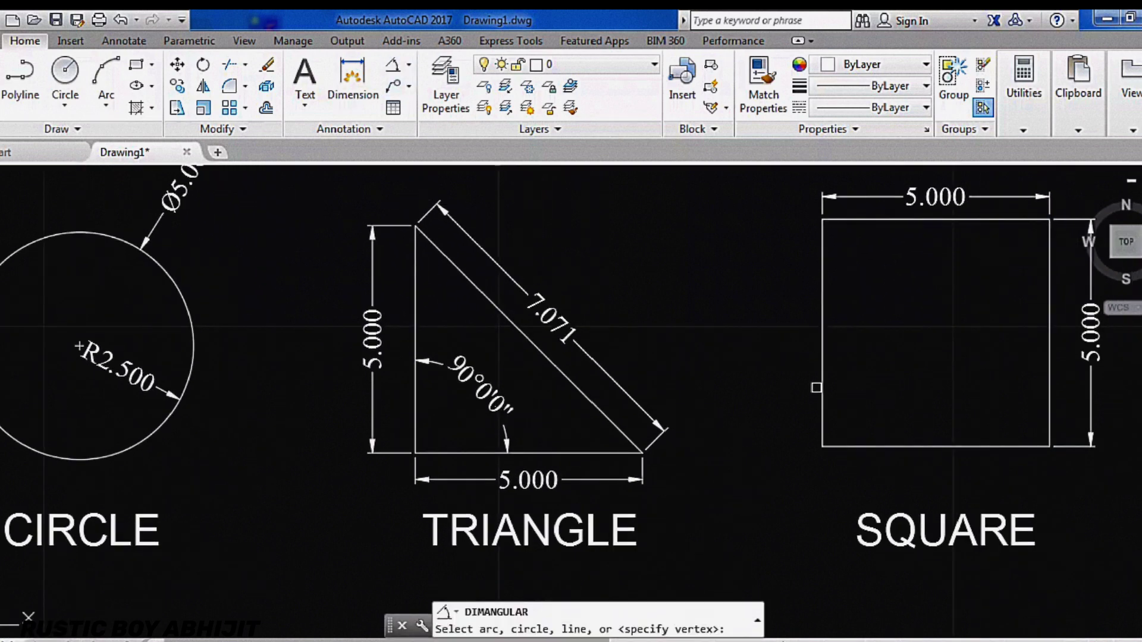
{"action": "left_click", "coordinate": [826, 386]}
{"action": "left_click", "coordinate": [869, 447]}
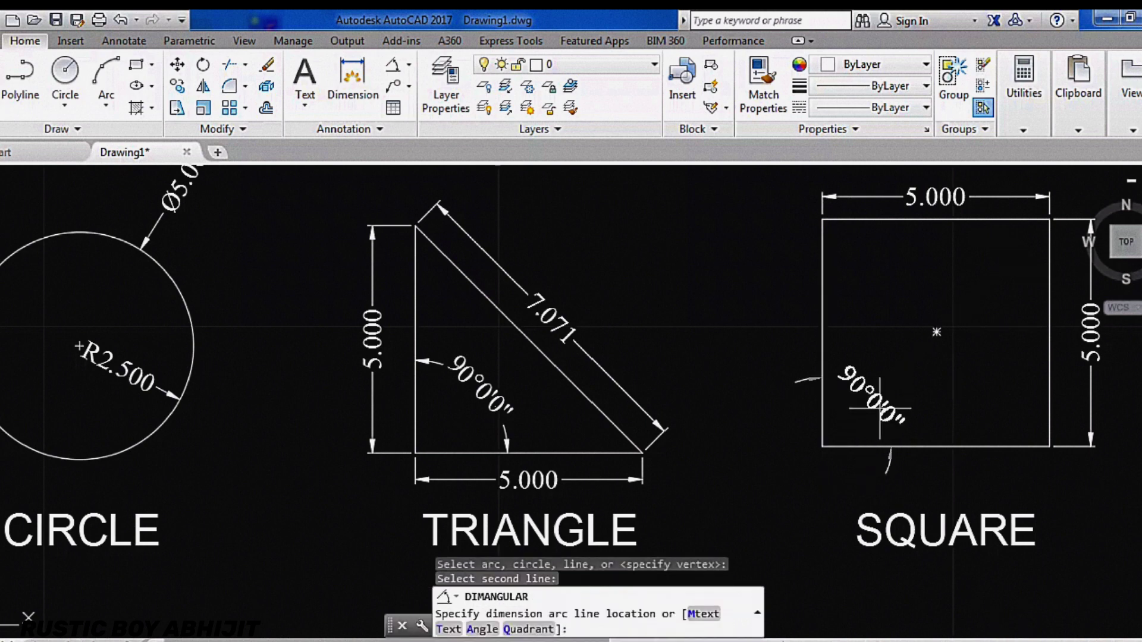
{"action": "scroll", "coordinate": [882, 408], "scroll_direction": "up", "scroll_amount": 2}
{"action": "left_click", "coordinate": [899, 377]}
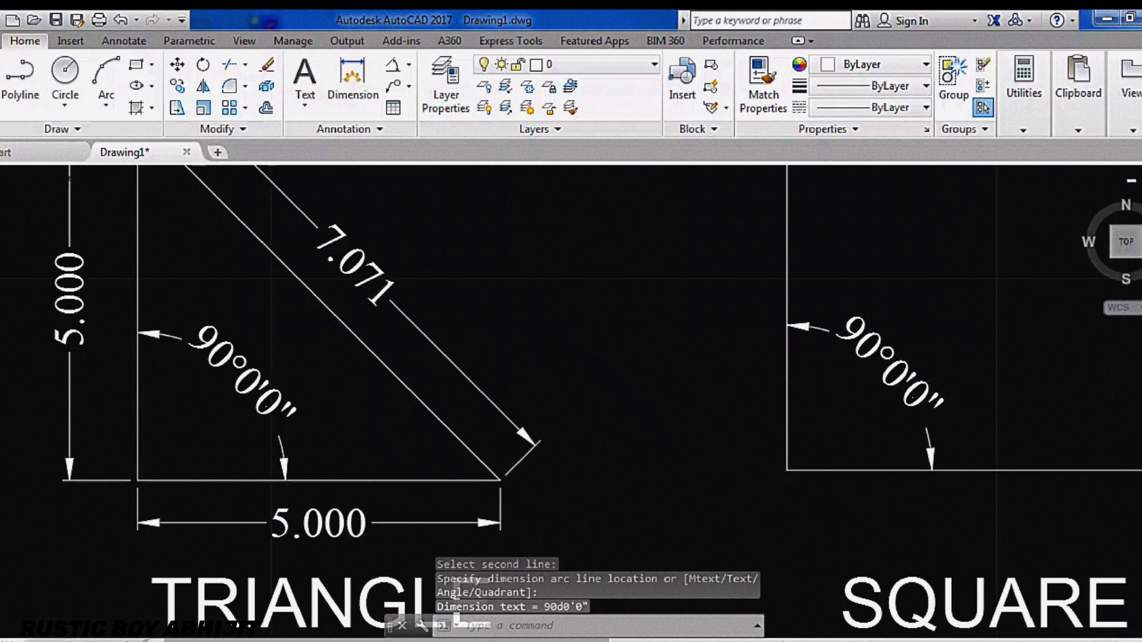
{"action": "scroll", "coordinate": [821, 408], "scroll_direction": "down", "scroll_amount": 3}
{"action": "mouse_move", "coordinate": [729, 430]}
{"action": "middle_mouse_down"}
{"action": "mouse_move", "coordinate": [751, 439]}
{"action": "mouse_move", "coordinate": [760, 471]}
{"action": "mouse_move", "coordinate": [779, 470]}
{"action": "middle_mouse_up"}
{"action": "scroll", "coordinate": [753, 446], "scroll_direction": "down", "scroll_amount": 2}
{"action": "scroll", "coordinate": [754, 438], "scroll_direction": "up", "scroll_amount": 2}
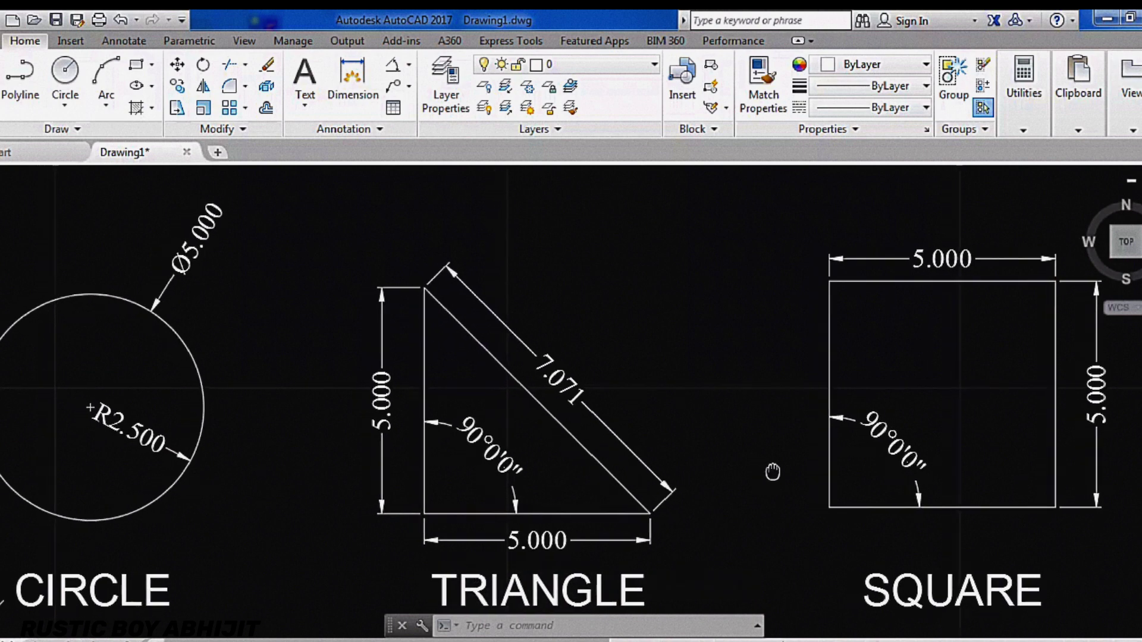